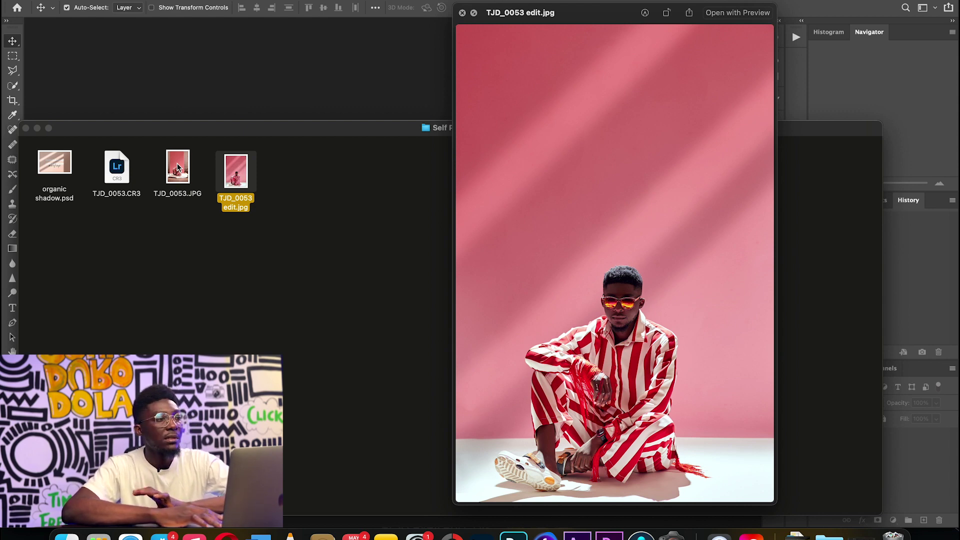
Step: Close the preview of the edited photo and open TJD_0053.CR3 from the Self Portrait folder in Photoshop
key(space)
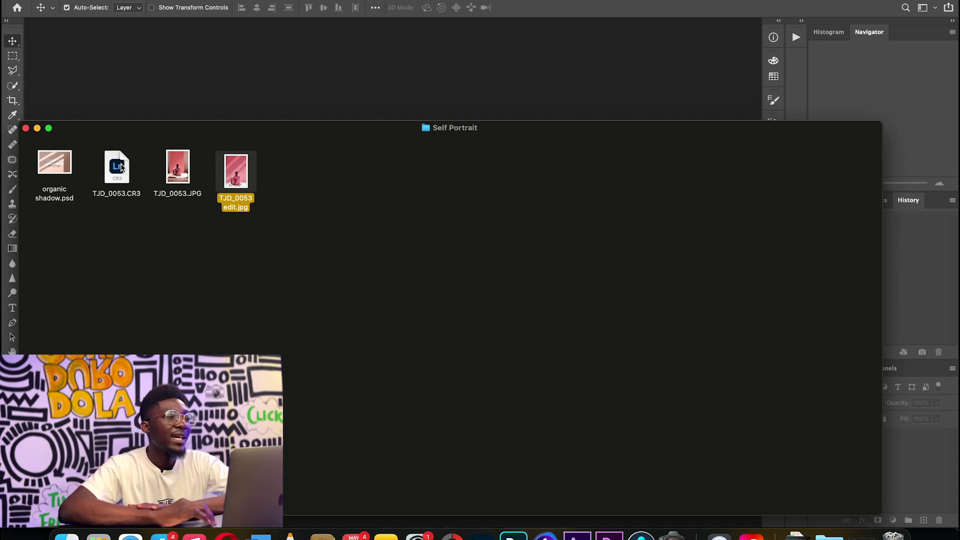
drag(121, 168, 215, 72)
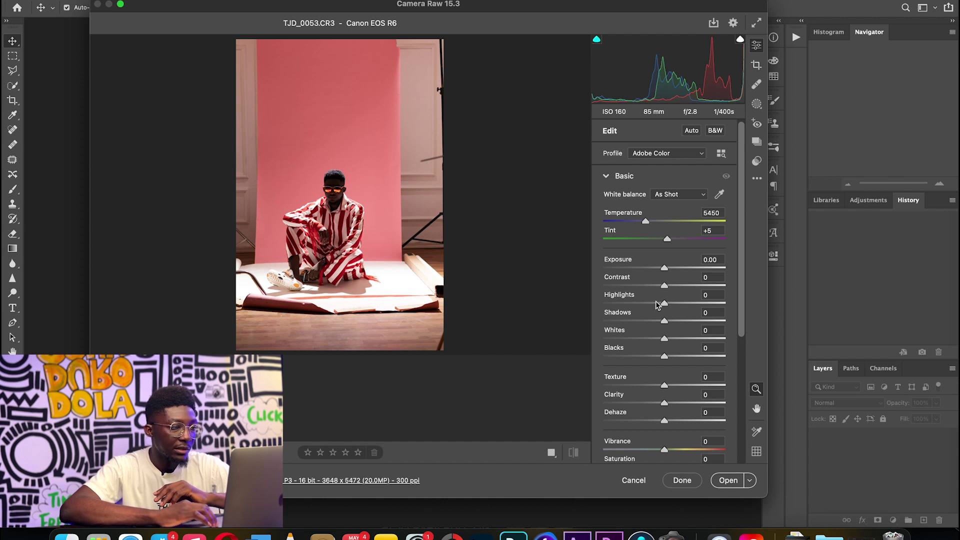
Step: Set the raw photo's Highlights to -54, Shadows to +43 and Exposure to +0.20
drag(658, 305, 638, 304)
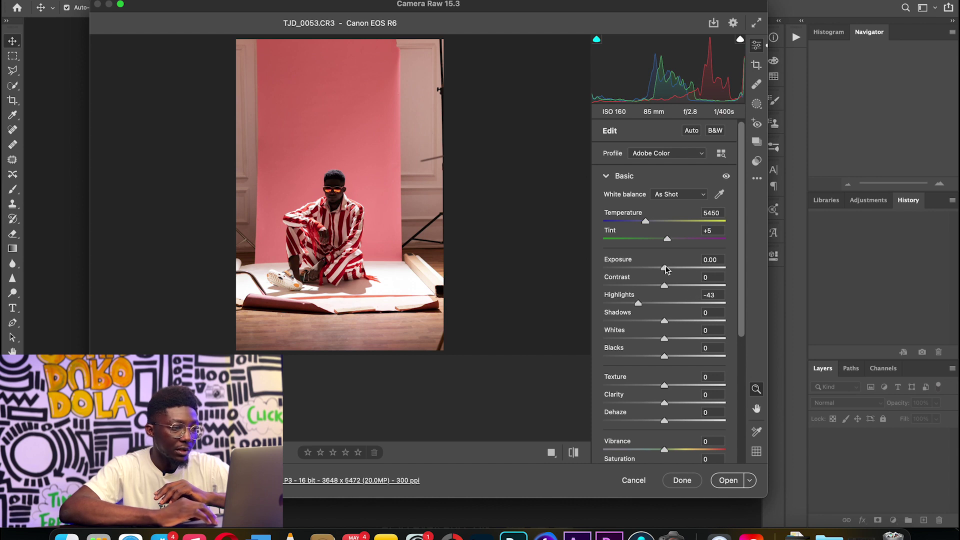
drag(665, 323, 691, 324)
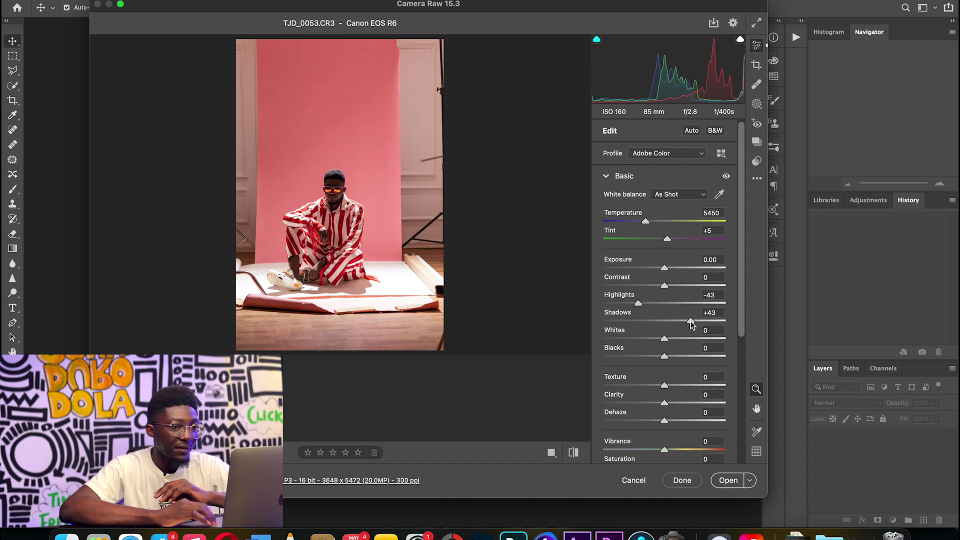
drag(639, 303, 632, 304)
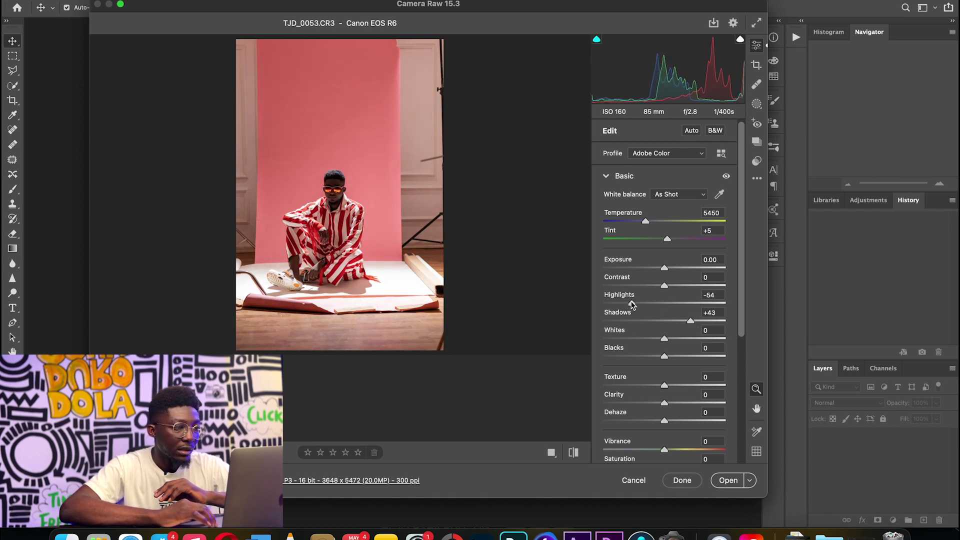
drag(666, 266, 668, 268)
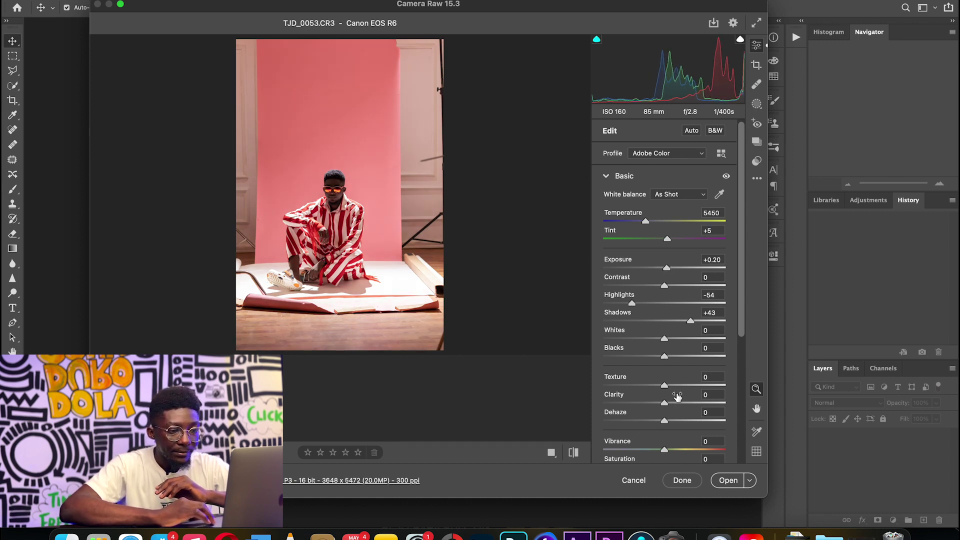
Step: Set the raw photo's Saturation to +4 and its white balance Temperature to 5700
scroll(669, 368, down, 2)
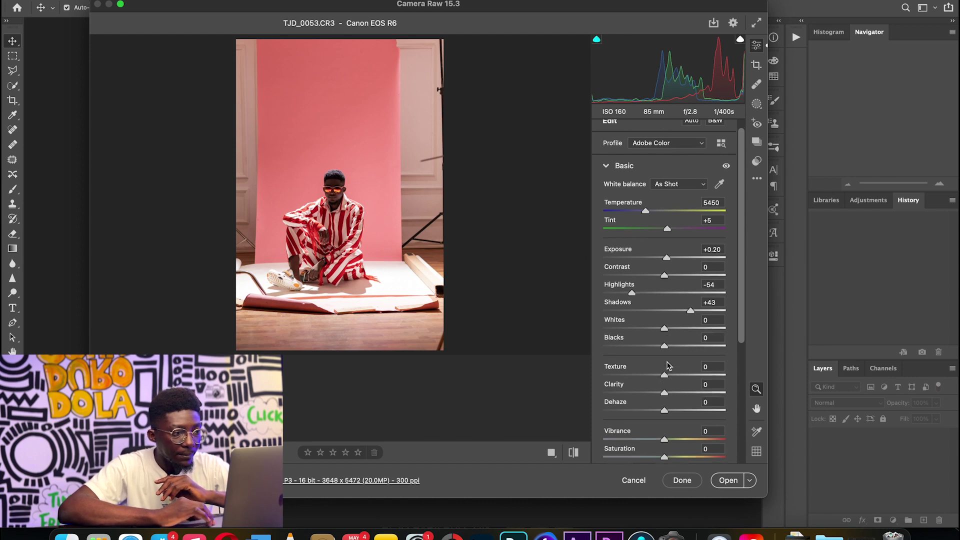
scroll(668, 368, down, 5)
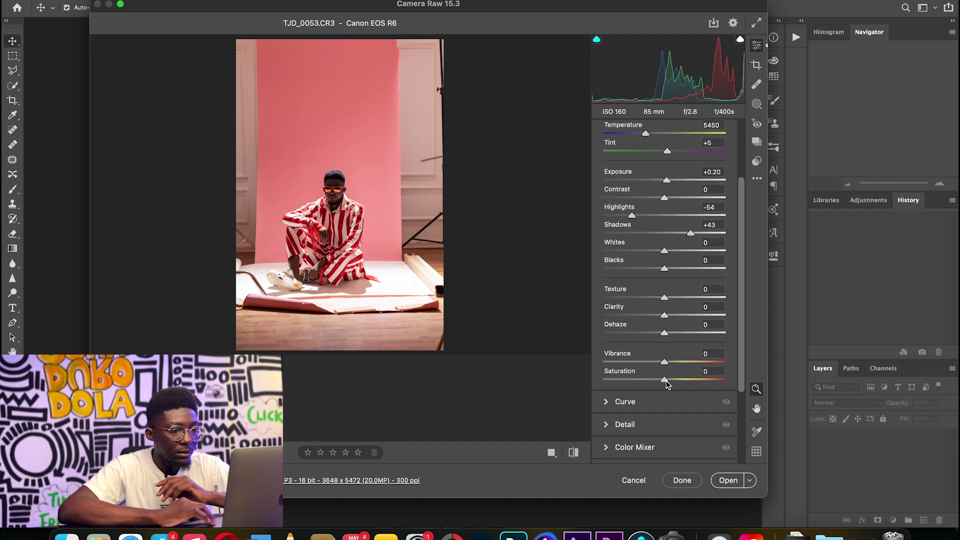
drag(666, 384, 669, 383)
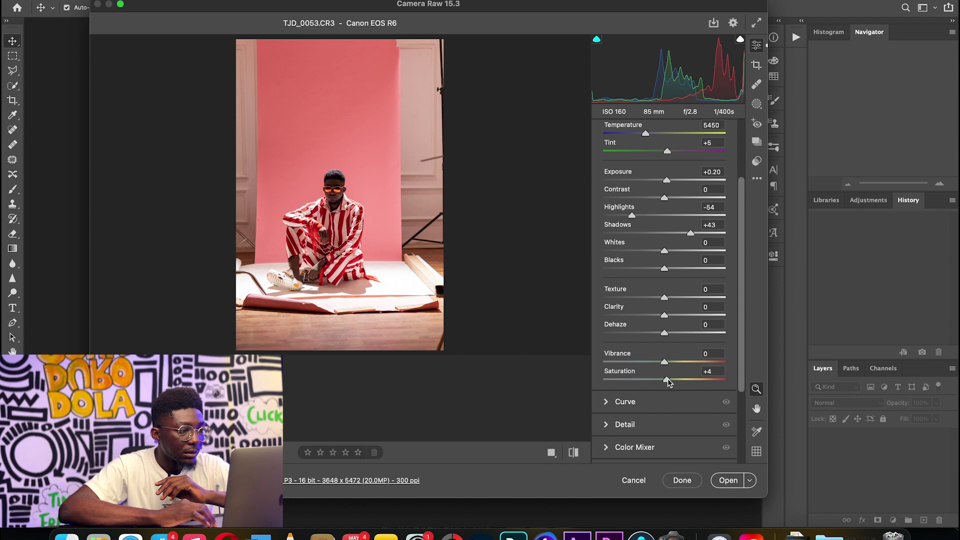
scroll(669, 305, up, 6)
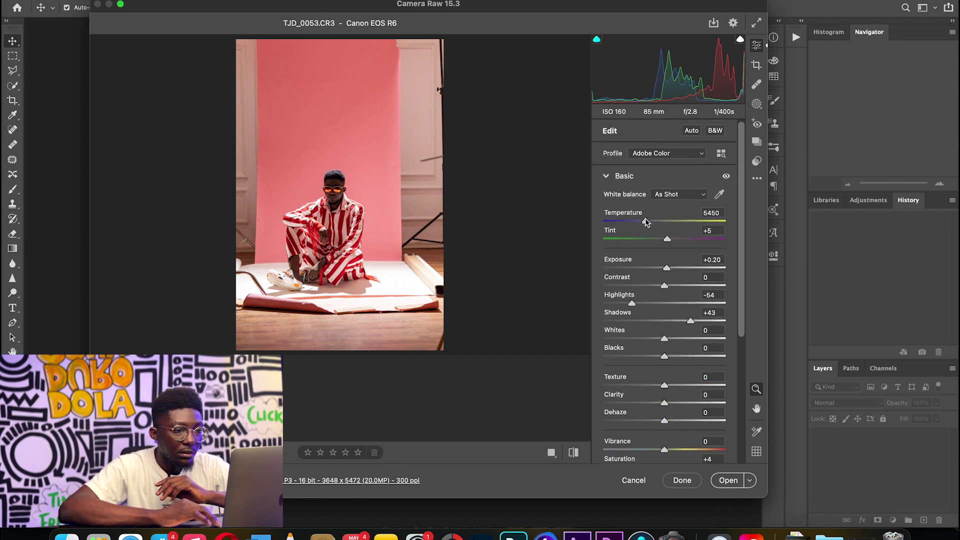
drag(645, 221, 648, 221)
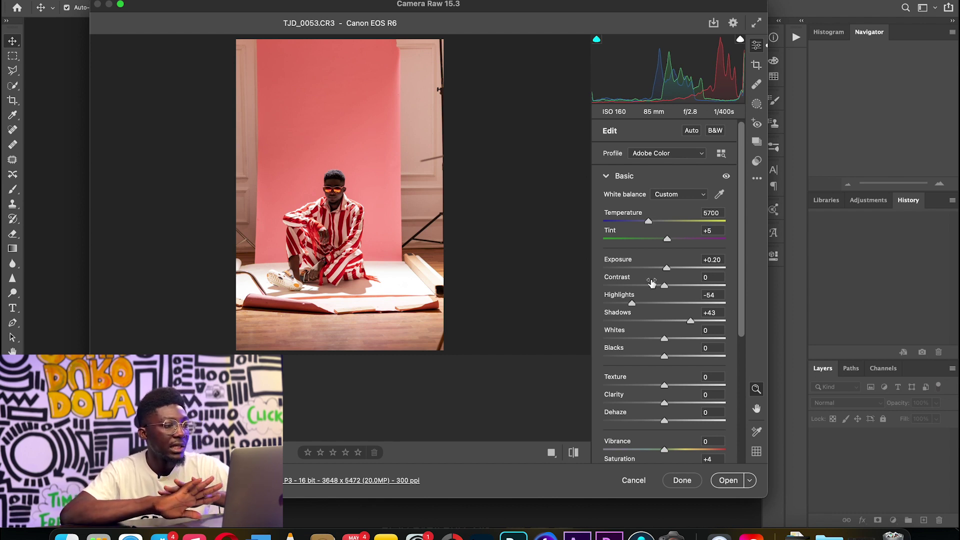
Step: Lower Highlights to -68 and open the adjusted raw photo as a Photoshop document
mouse_move(652, 283)
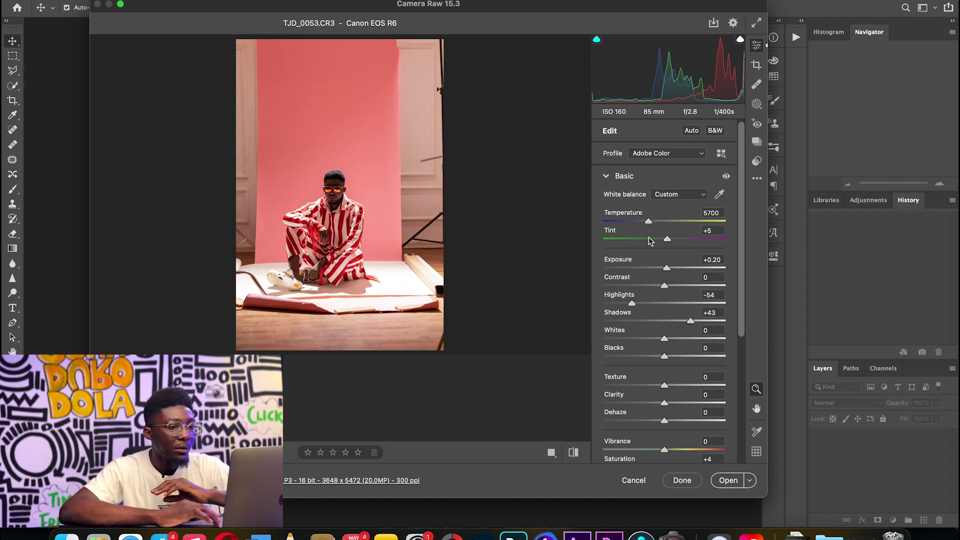
drag(632, 303, 623, 303)
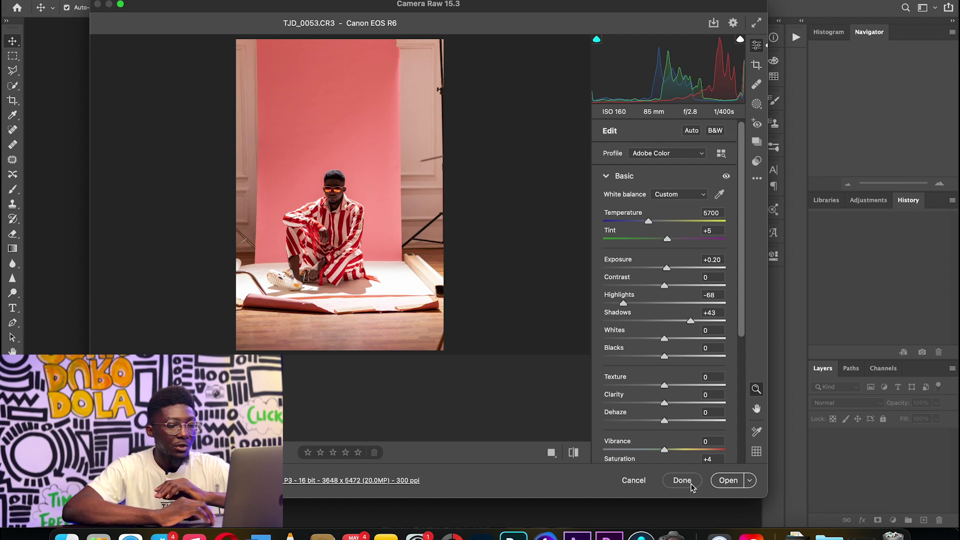
click(726, 481)
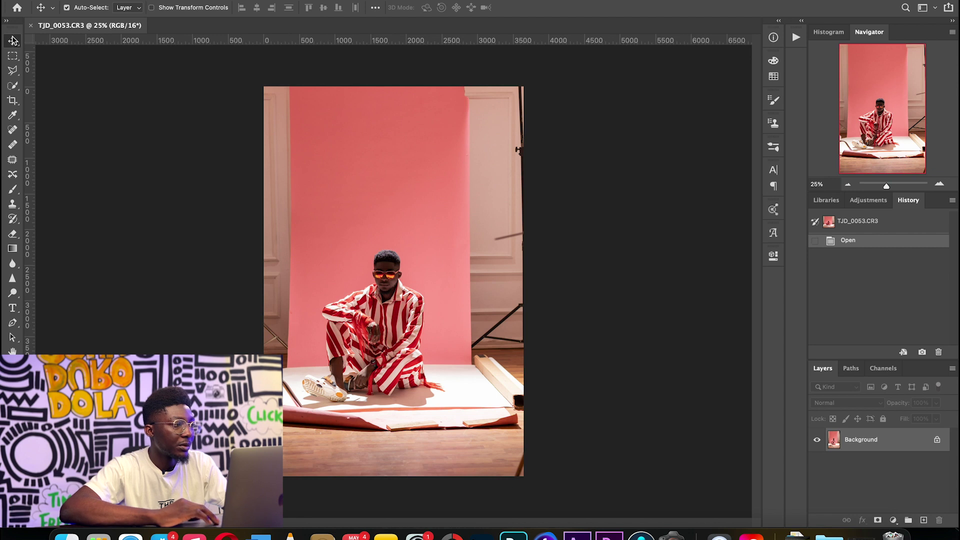
Step: Crop the photo at its original ratio around the seated man, cutting off the wall panels, light stands and wooden floor
click(12, 102)
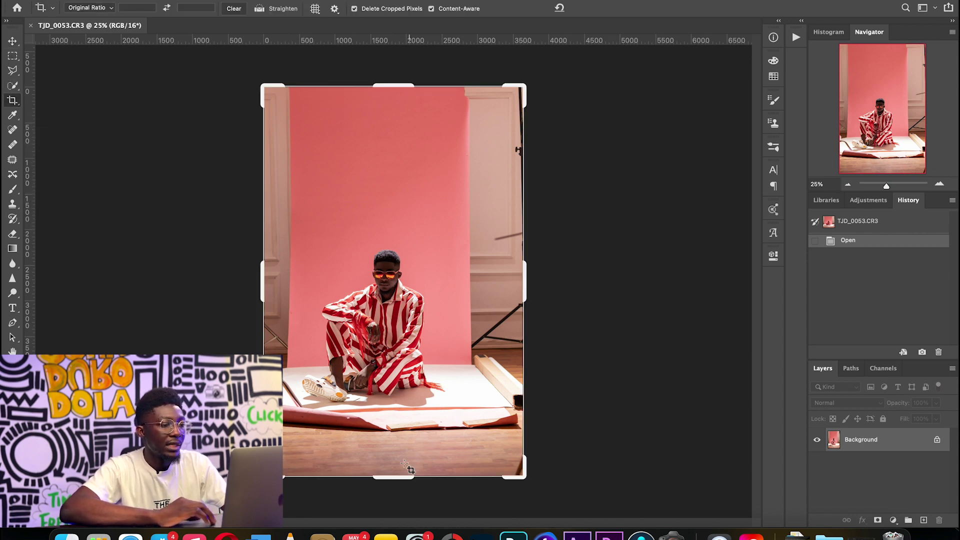
drag(394, 475, 400, 442)
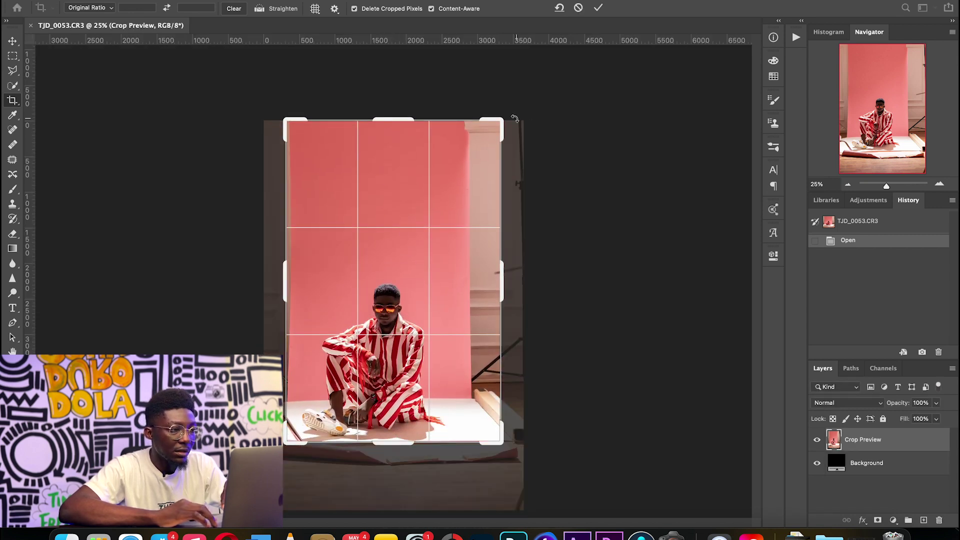
drag(498, 121, 461, 138)
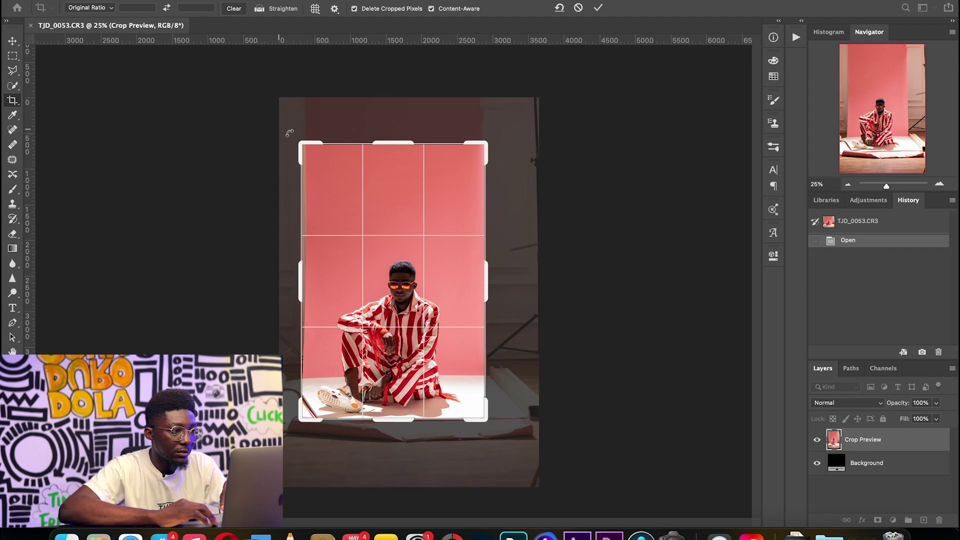
drag(305, 144, 306, 146)
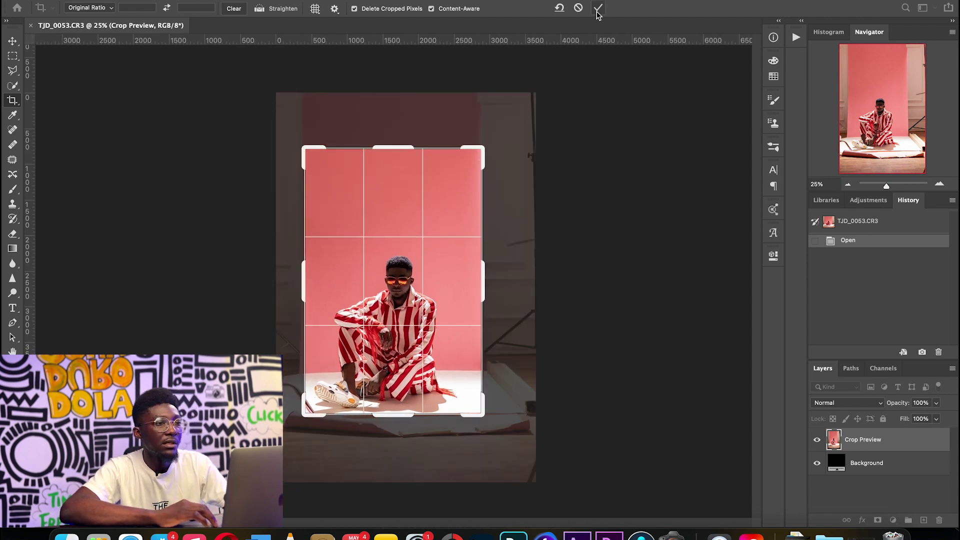
click(599, 8)
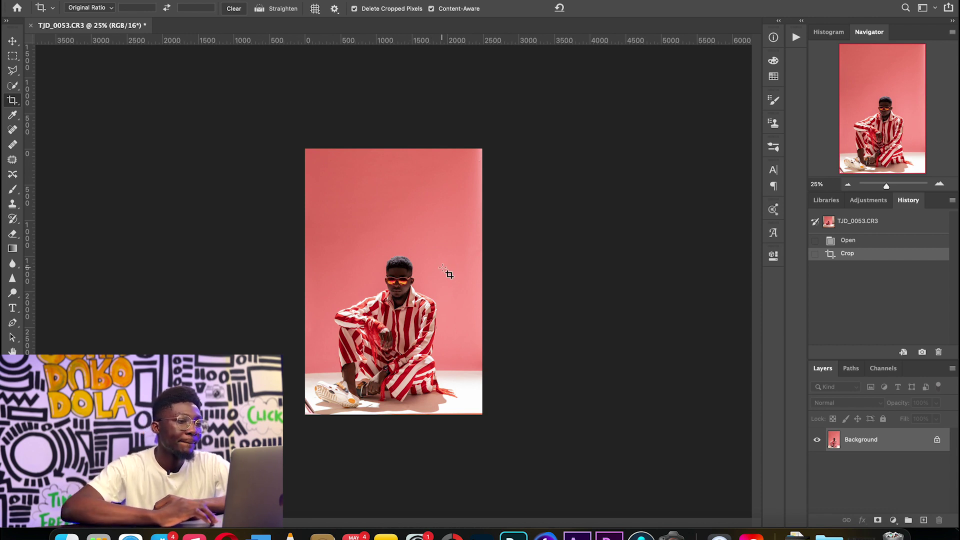
key(v)
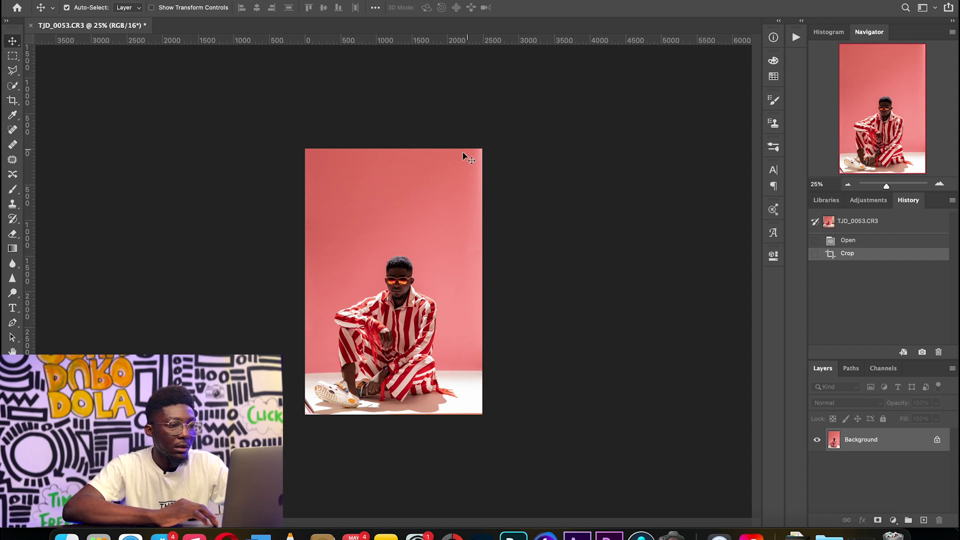
Step: Select a narrow full-height strip near the photo's right edge, stretch it to about 281% width past the bright edge, and deselect it
key(z)
click(489, 159)
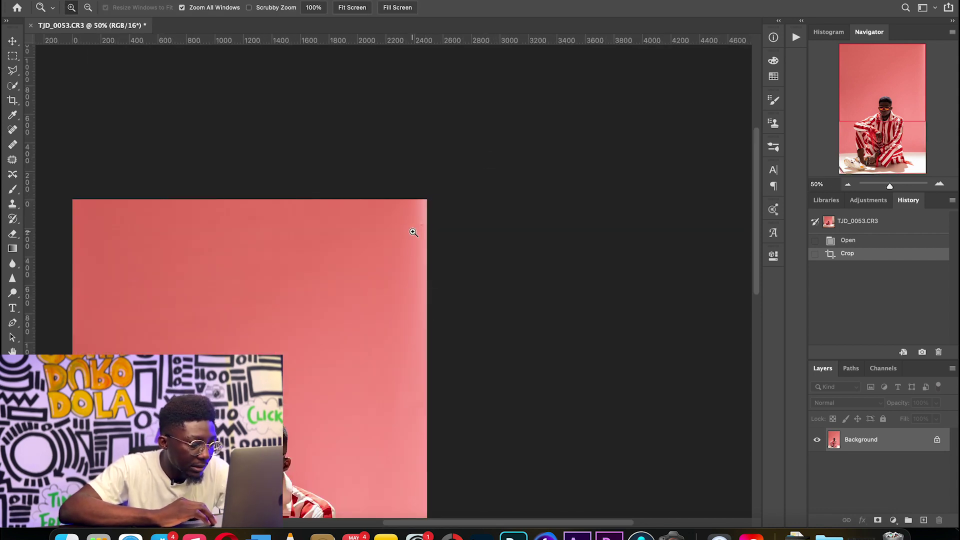
alt+click(407, 266)
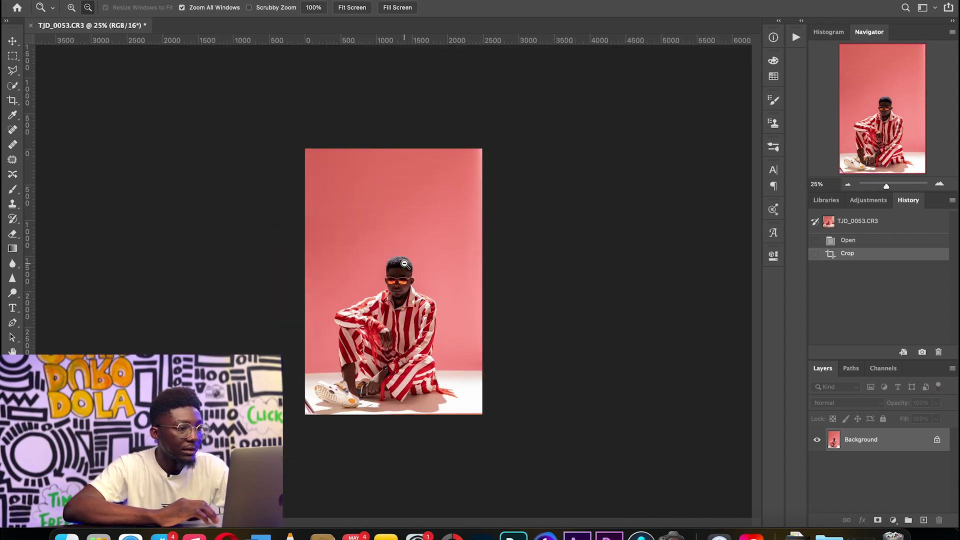
click(443, 200)
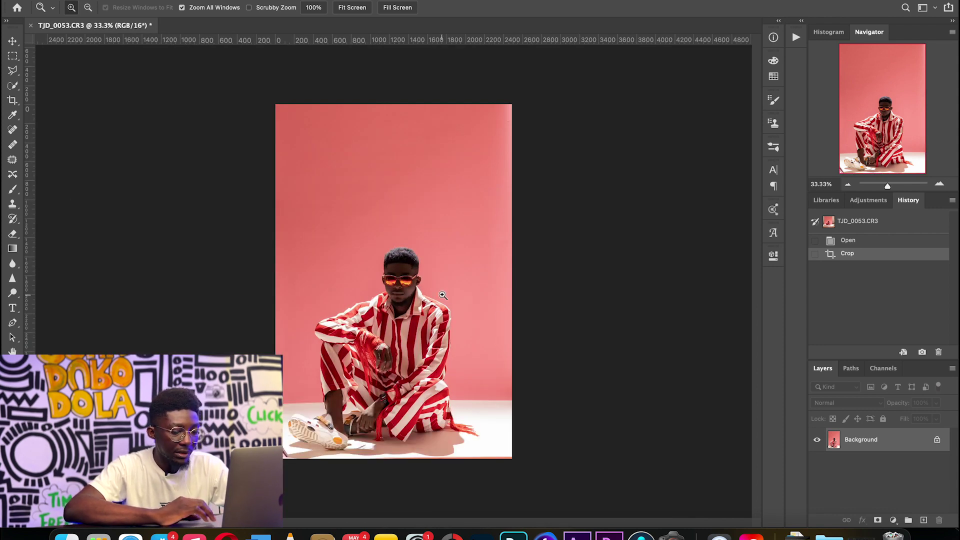
click(14, 57)
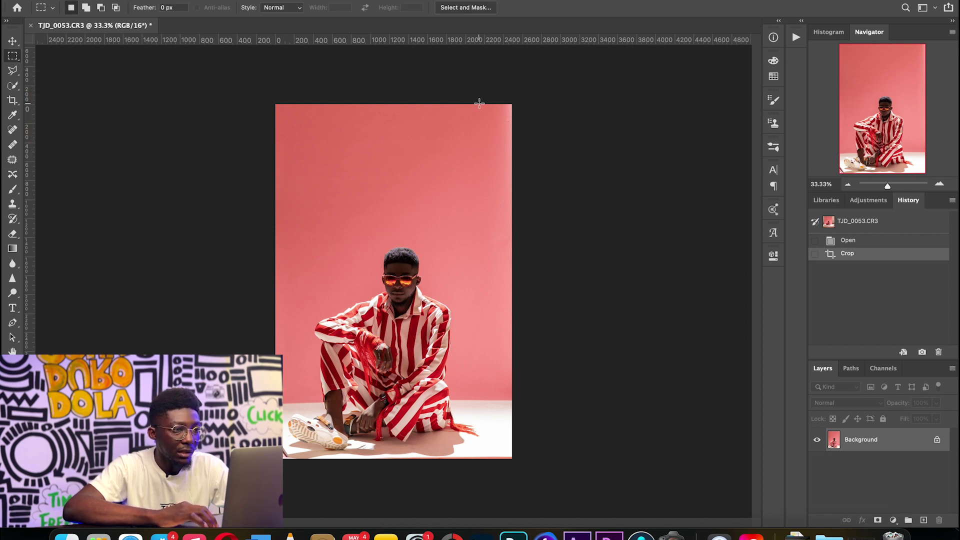
drag(479, 104, 494, 464)
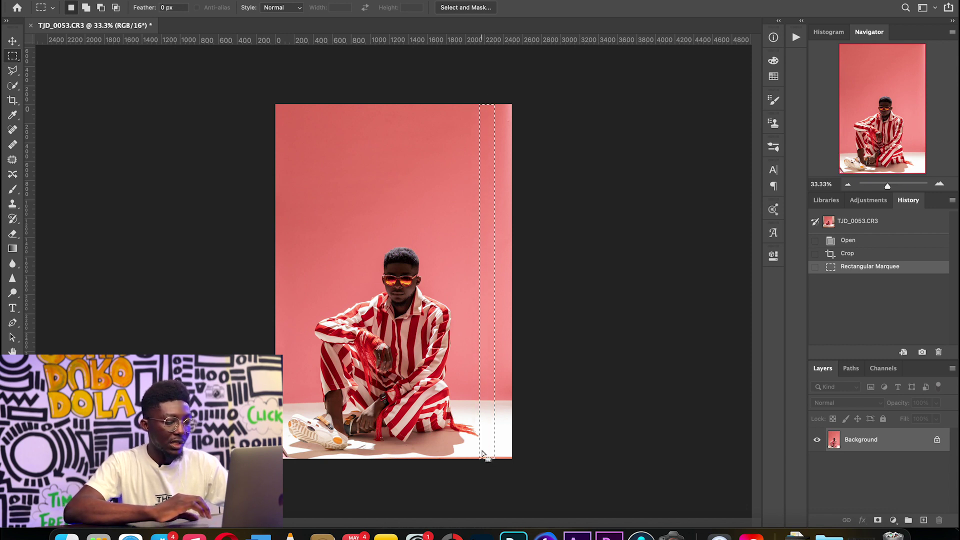
click(118, 1)
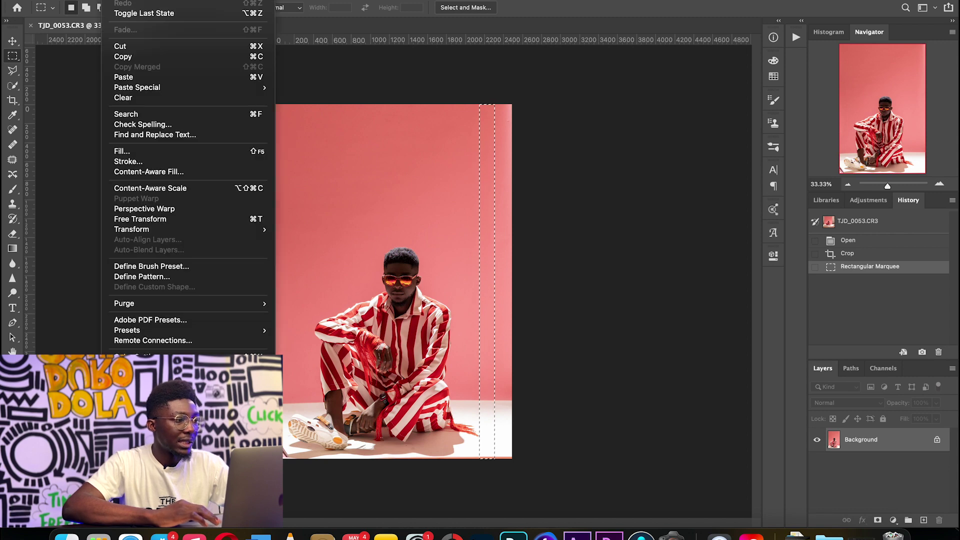
click(160, 220)
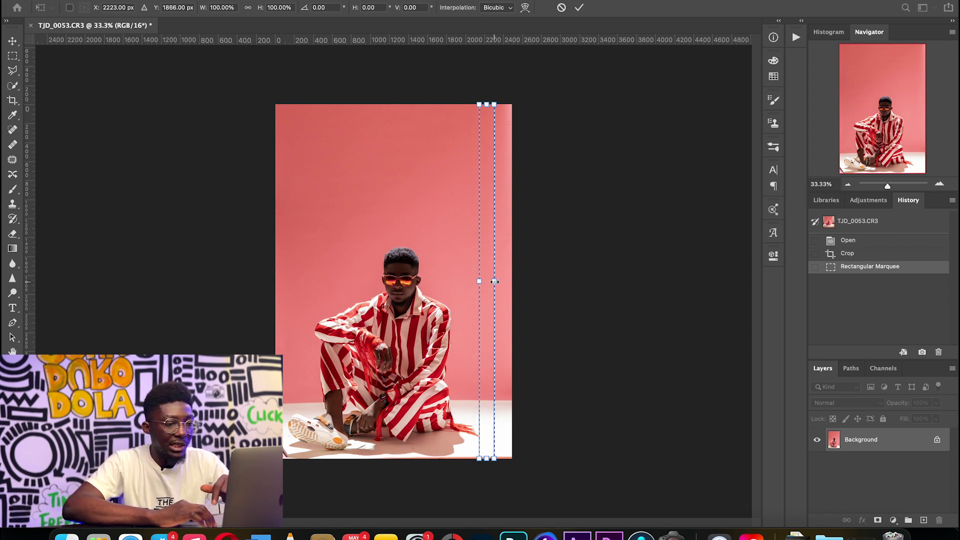
drag(495, 281, 522, 281)
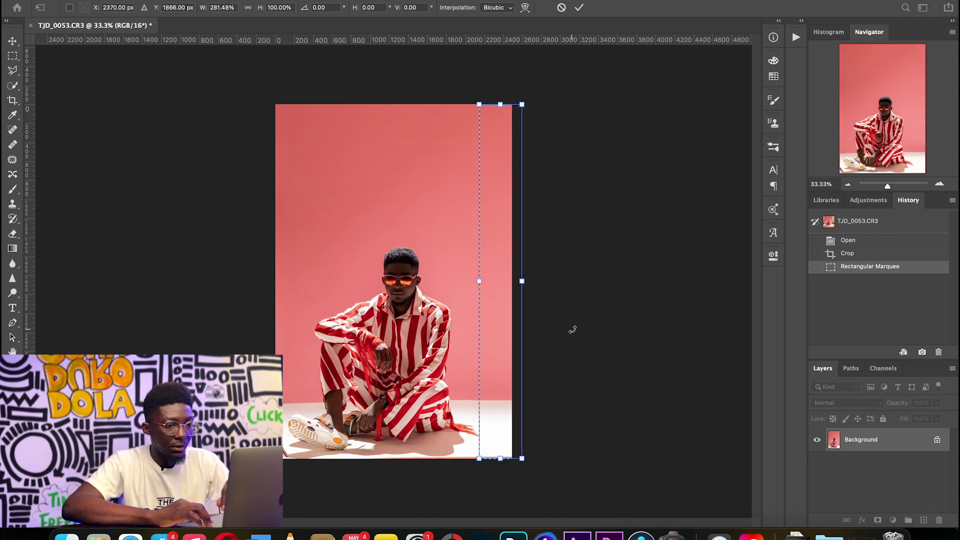
key(Return)
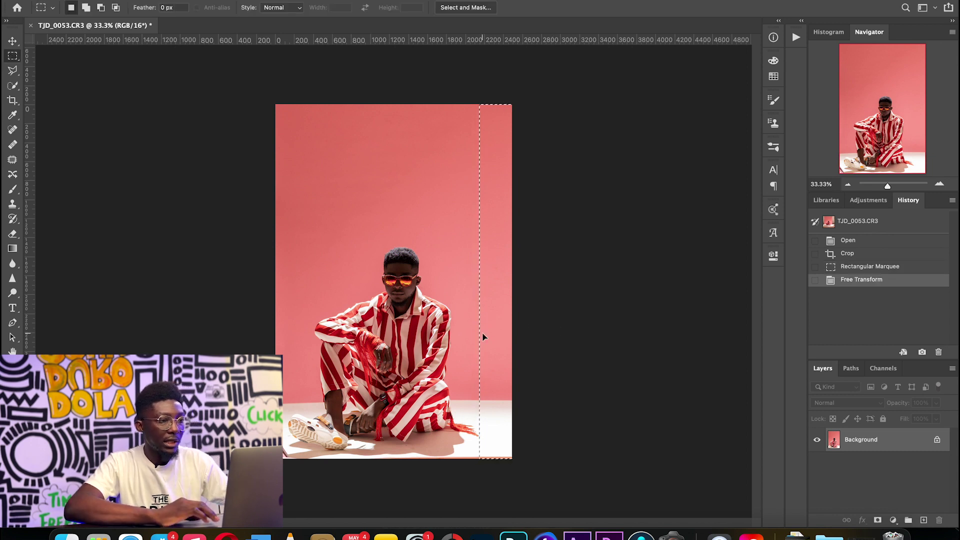
key(super+d)
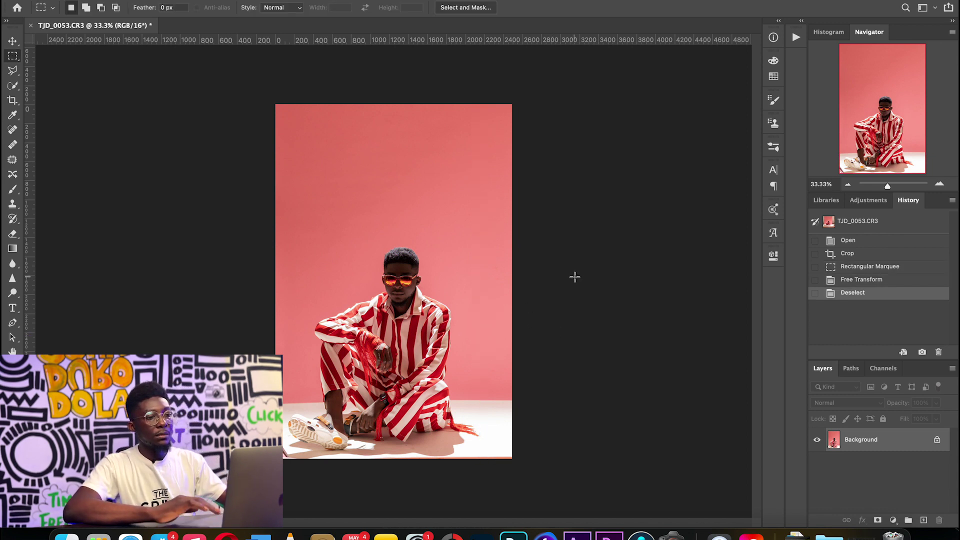
Step: Select a full-width band of backdrop above the man's head, about 2488 × 1113 px, stretch it up past the photo's top edge, and deselect it
key(z)
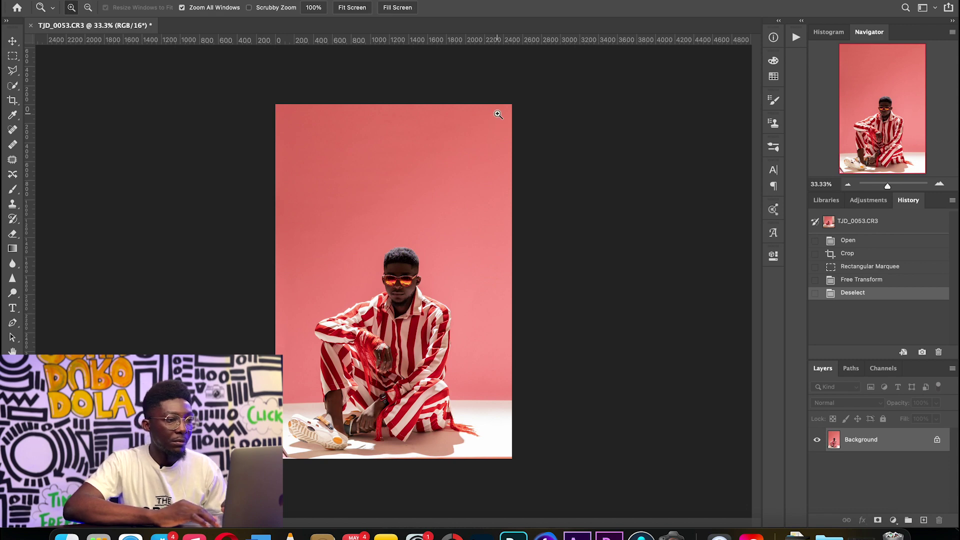
click(499, 113)
alt+click(372, 334)
alt+click(372, 334)
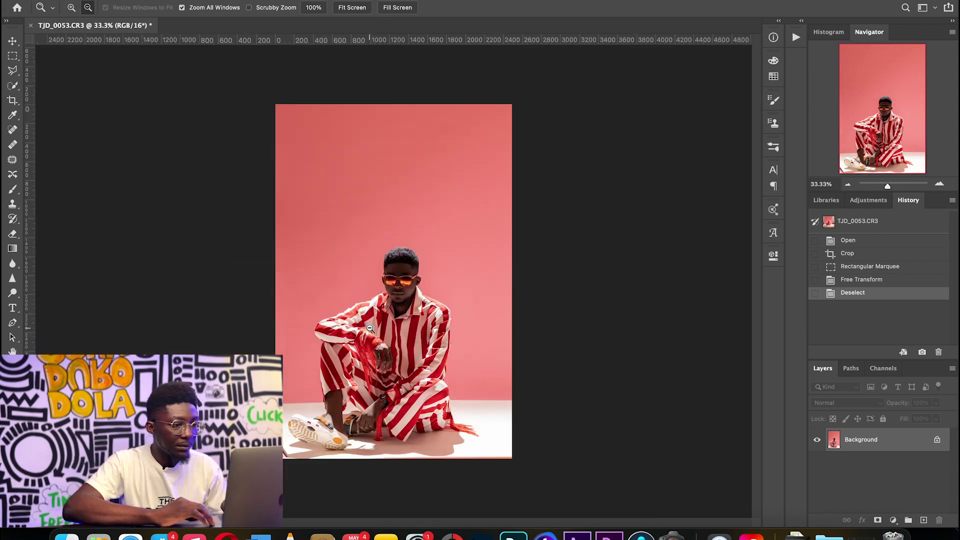
alt+click(371, 330)
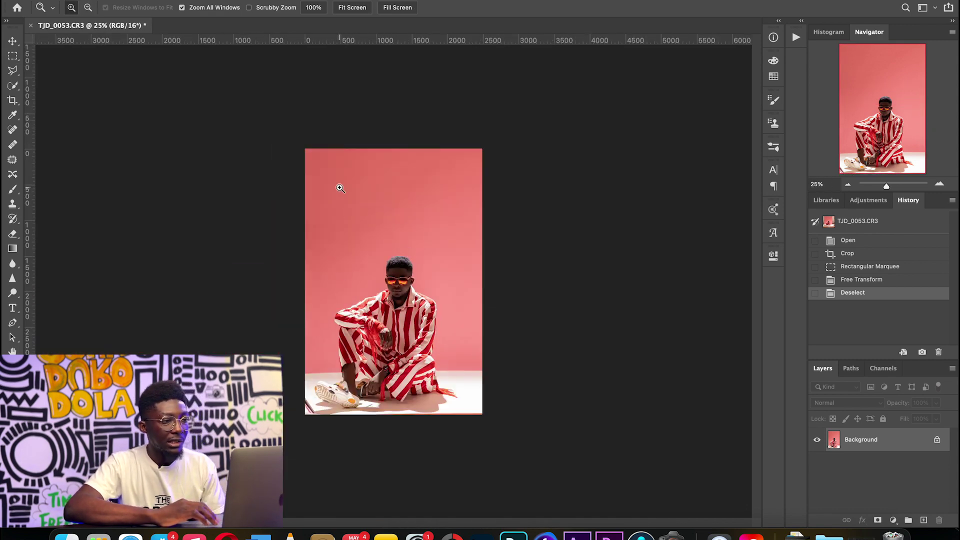
key(m)
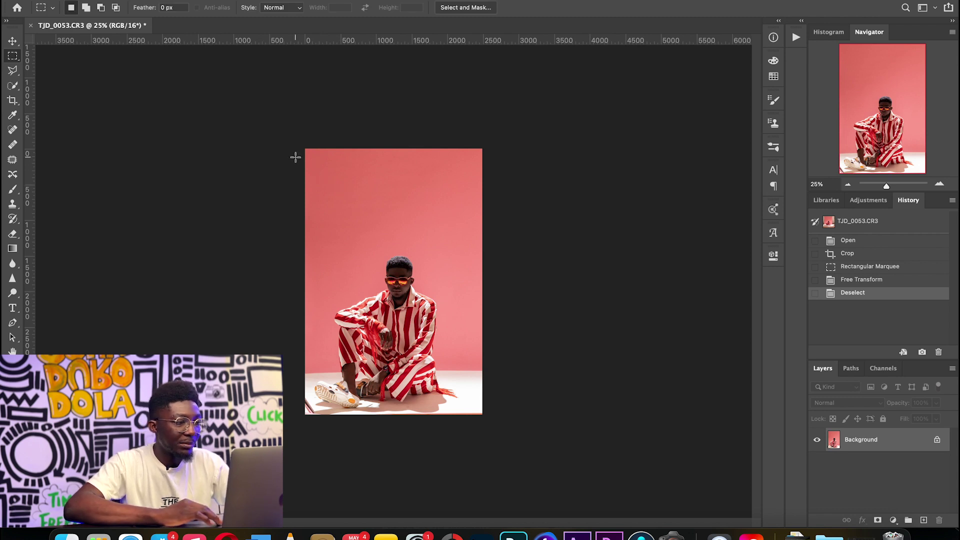
drag(295, 159, 489, 238)
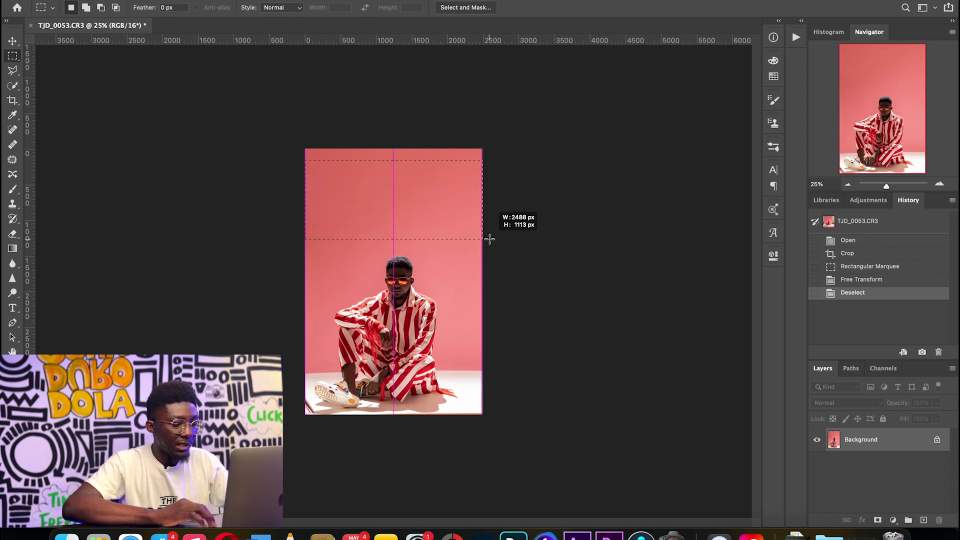
key(ctrl+t)
drag(394, 158, 395, 146)
key(Return)
key(ctrl+d)
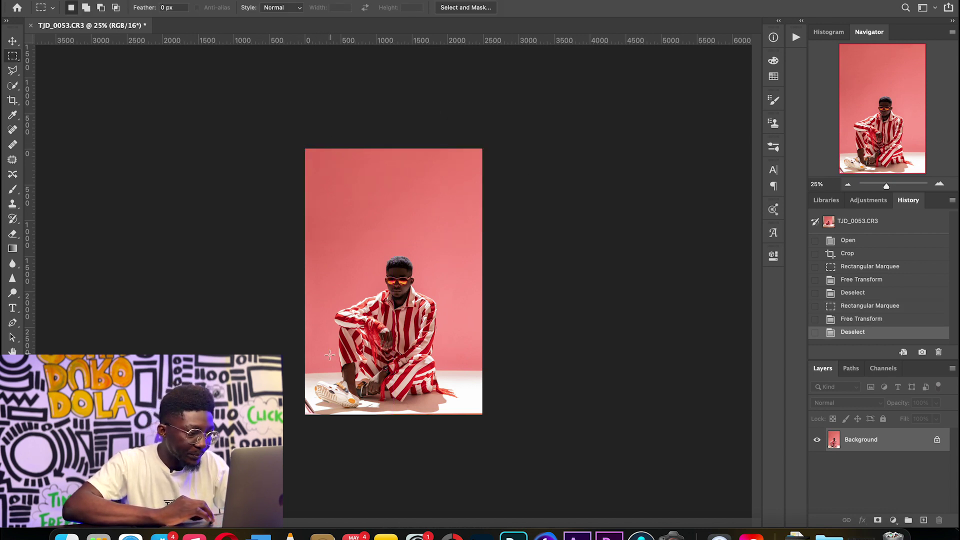
Step: Duplicate the retouched Background onto a new layer for cleaning up the bottom of the floor
key(z)
click(329, 403)
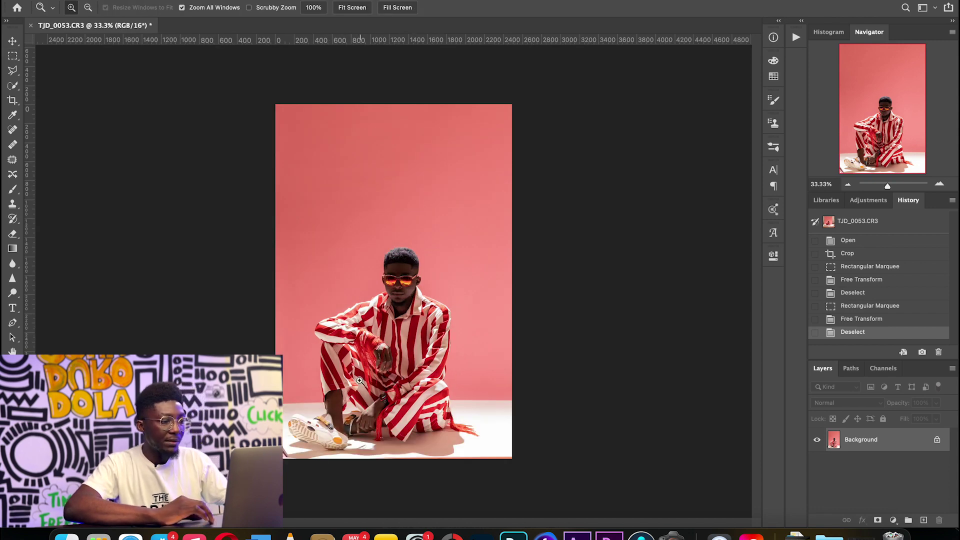
click(299, 458)
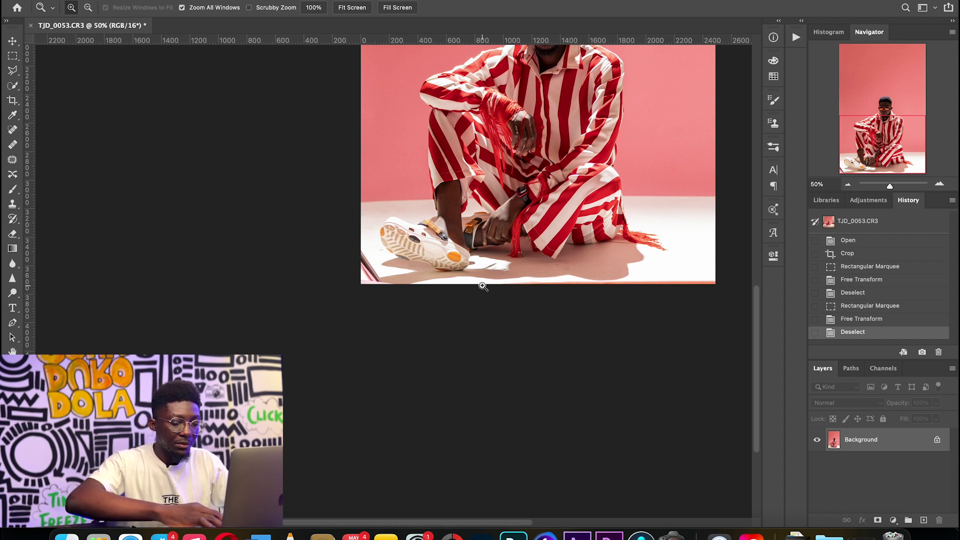
key(super+j)
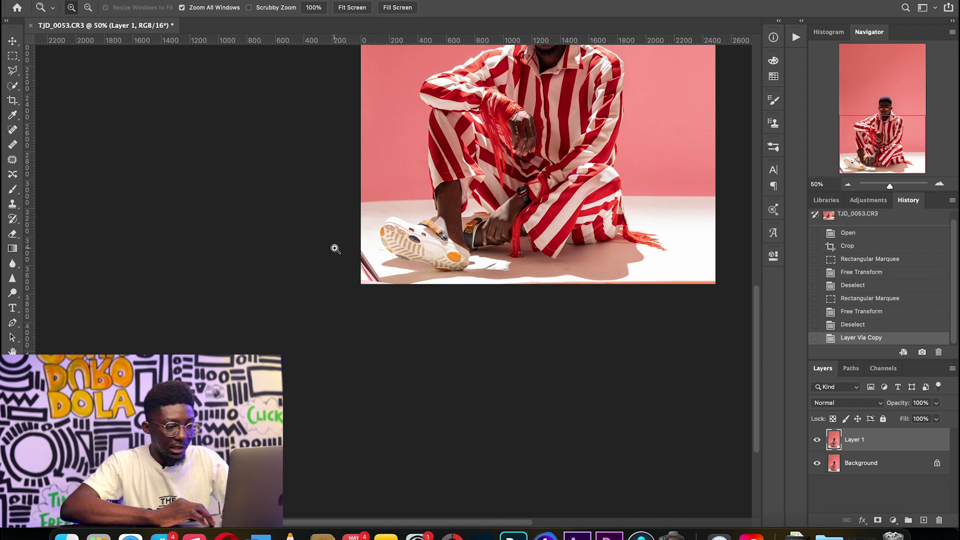
key(m)
drag(360, 228, 376, 293)
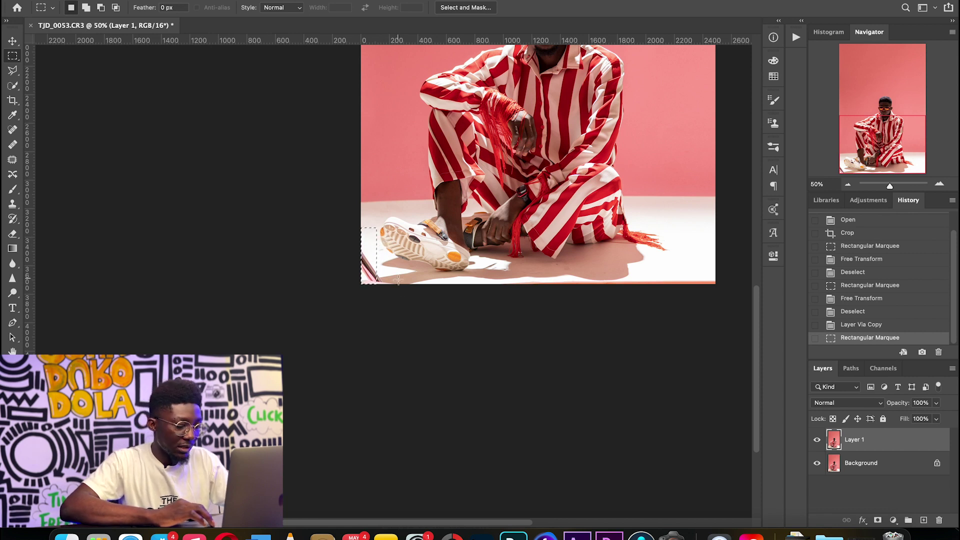
click(400, 295)
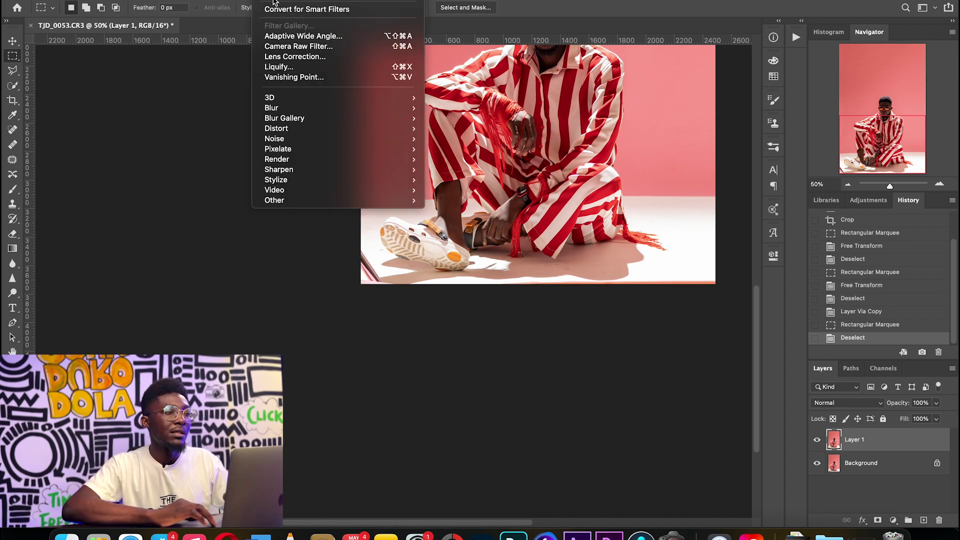
Step: Liquify the copied layer, pushing the dark object in the lower-left corner and the red strip along the floor's bottom edge out of the frame
click(294, 68)
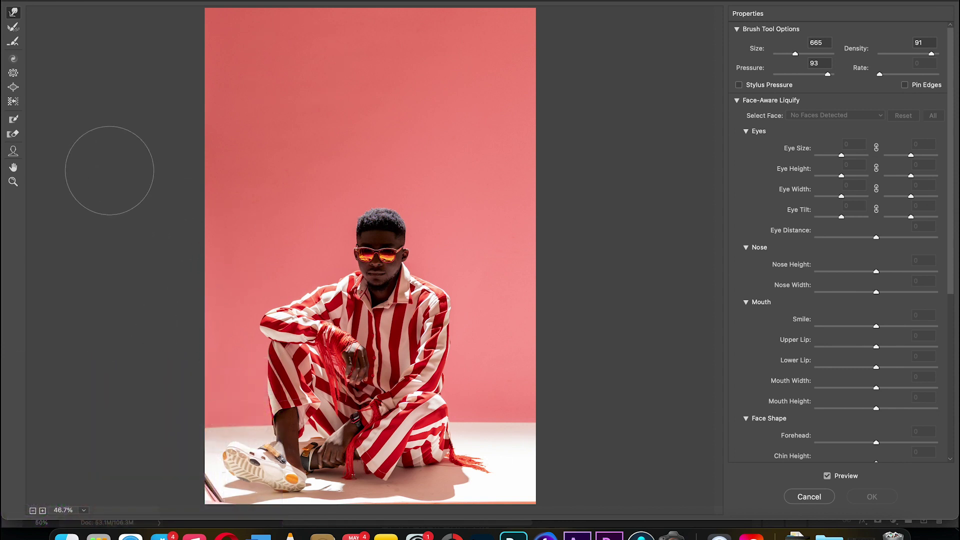
mouse_move(241, 254)
mouse_down()
mouse_move(161, 289)
mouse_move(170, 300)
mouse_up()
drag(209, 484, 196, 498)
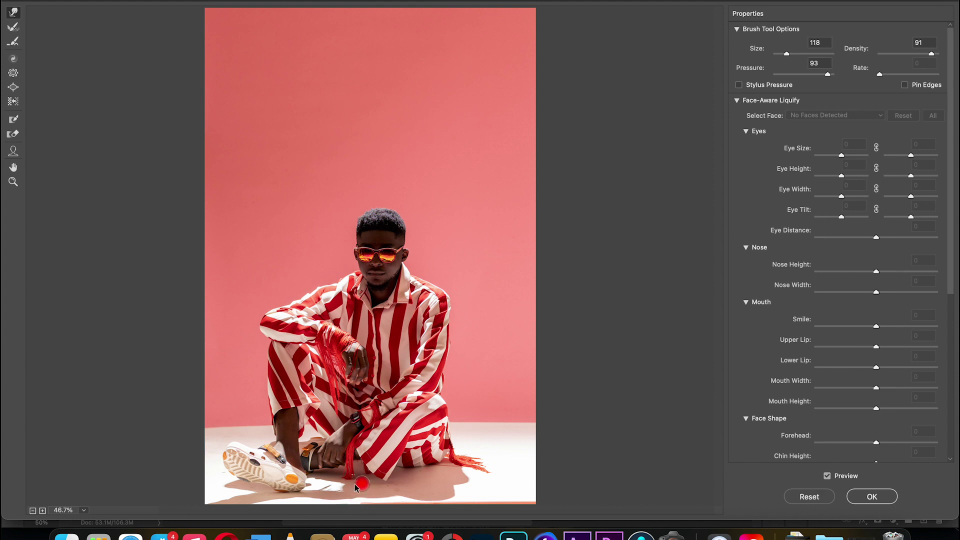
drag(354, 502, 366, 502)
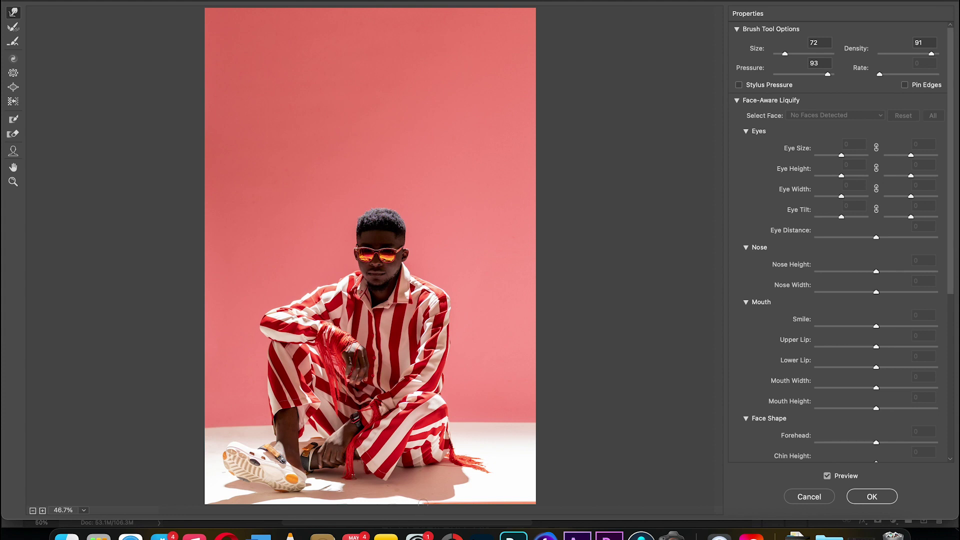
key(z)
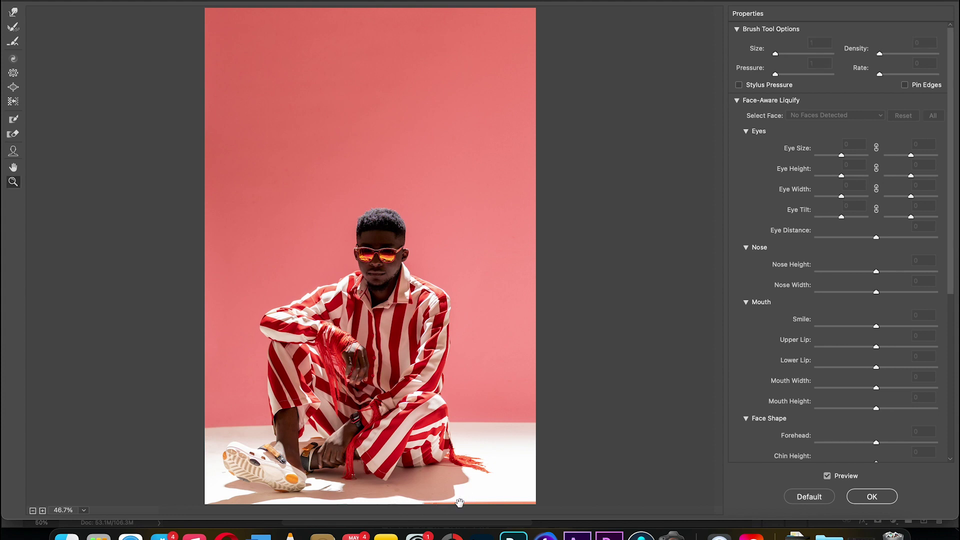
key(w)
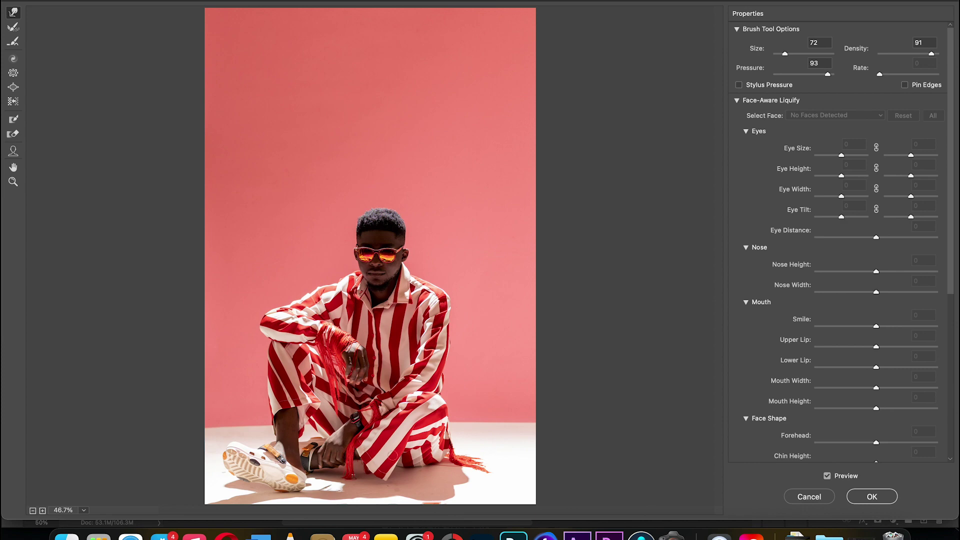
click(871, 497)
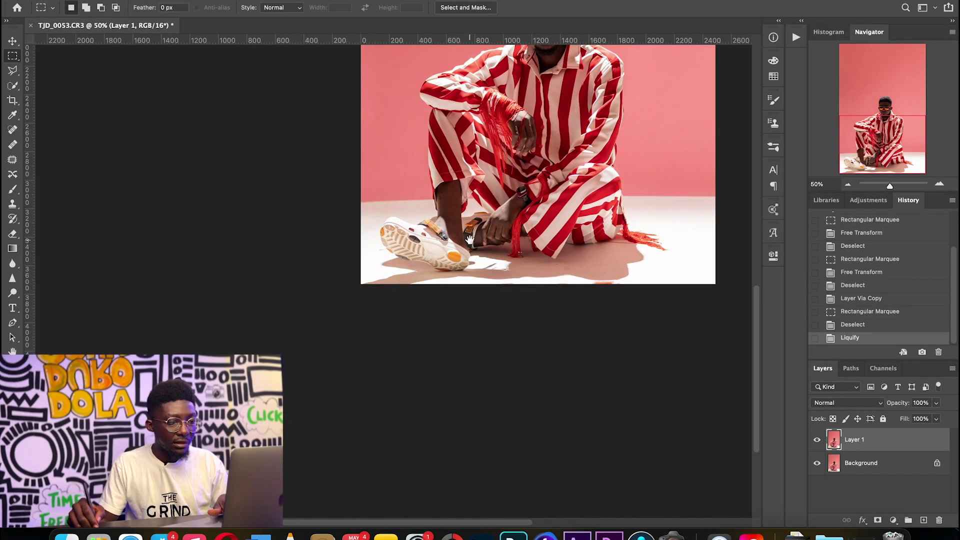
Step: Clone clean white floor over the leftover red mark at the photo's bottom edge with the Clone Stamp
drag(469, 239, 334, 323)
key(z)
click(474, 371)
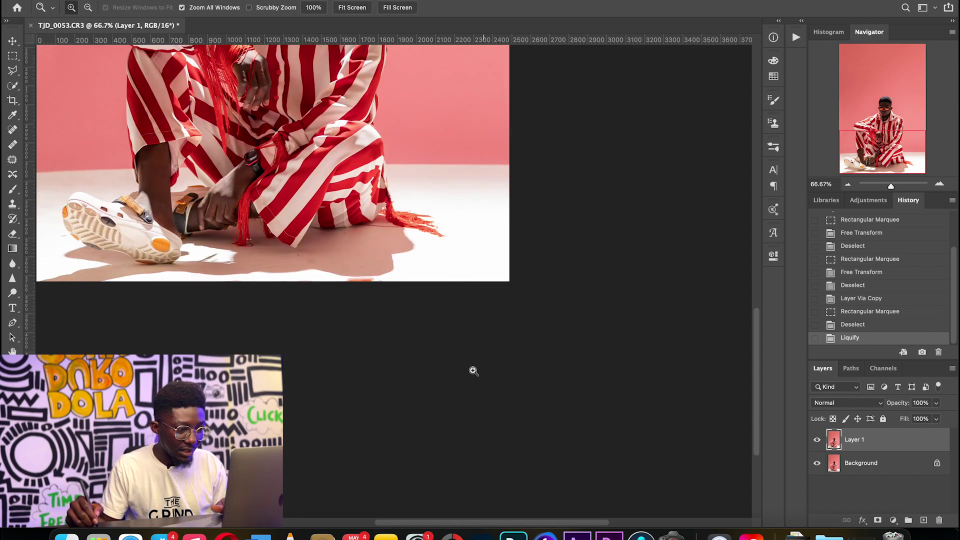
scroll(235, 291, up, 3)
scroll(235, 292, left, 1)
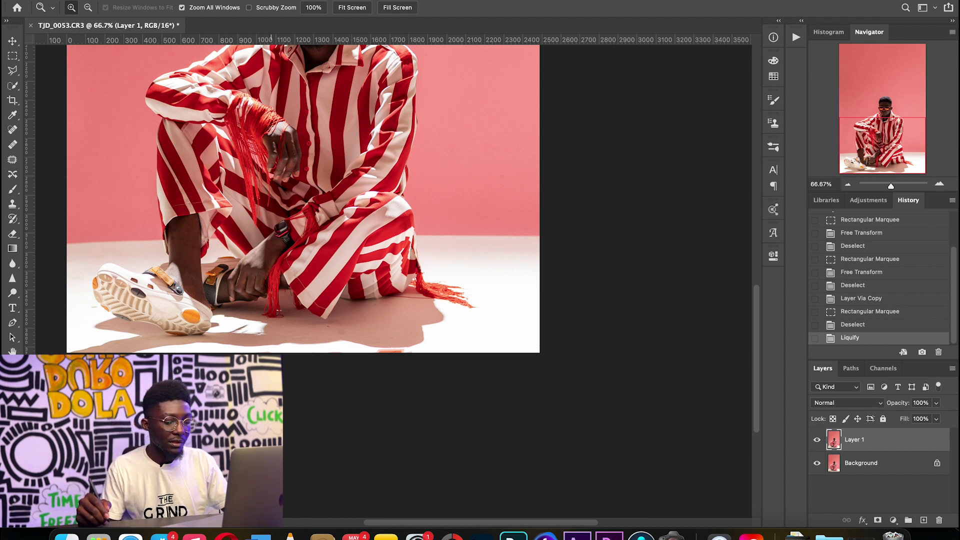
key(s)
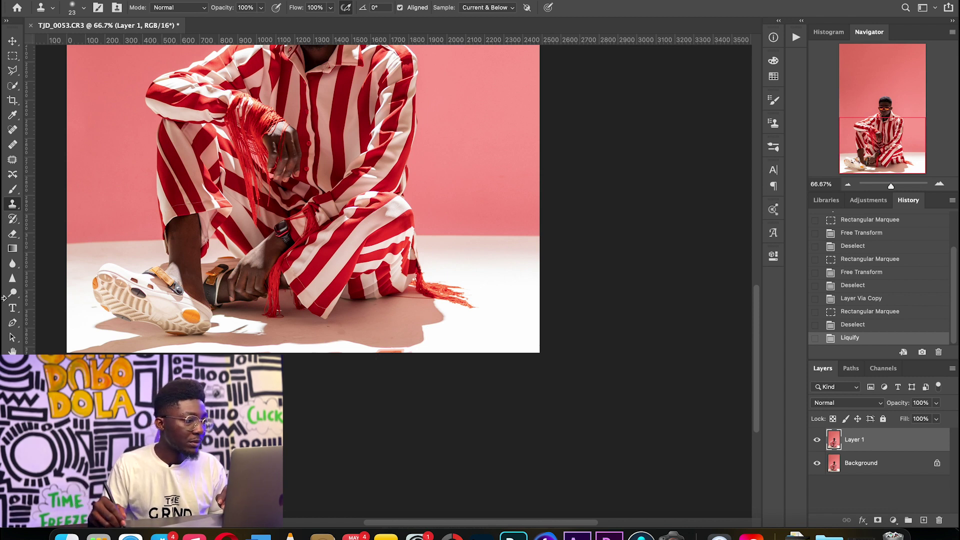
right_click(11, 209)
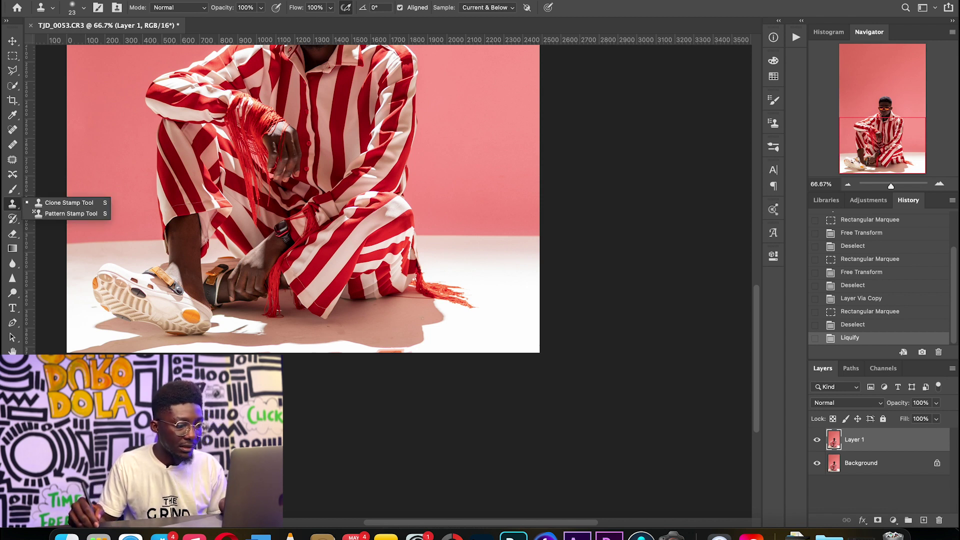
click(441, 340)
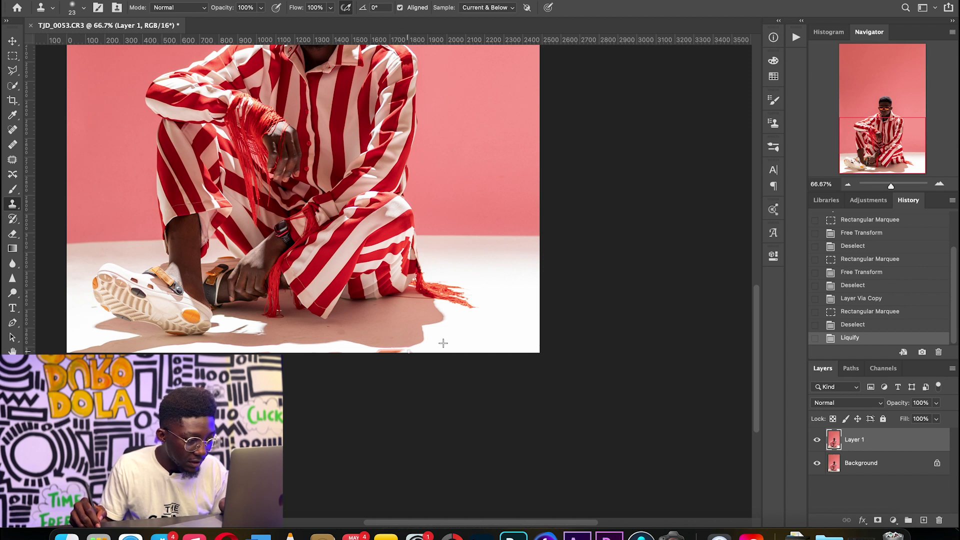
drag(438, 343, 482, 344)
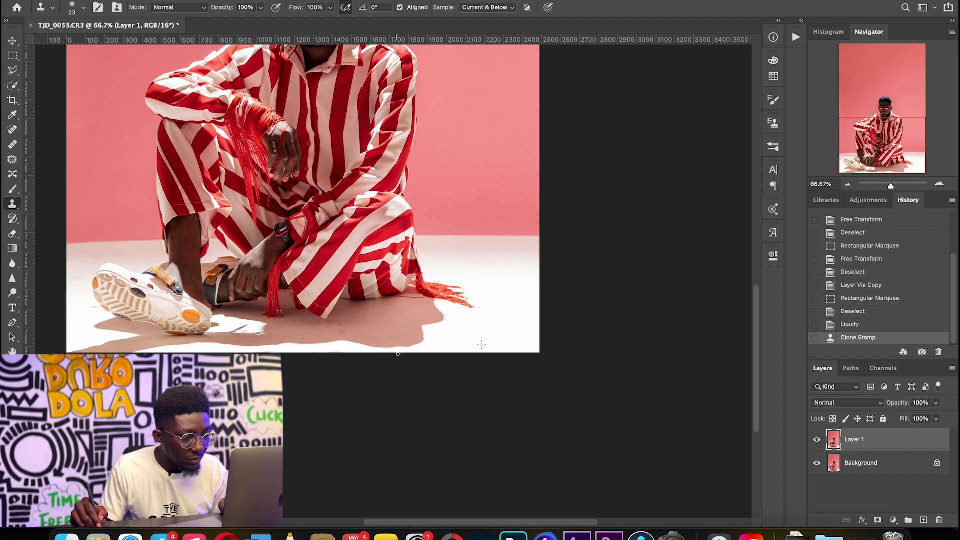
mouse_move(398, 353)
mouse_down()
mouse_move(367, 355)
mouse_move(395, 349)
mouse_up()
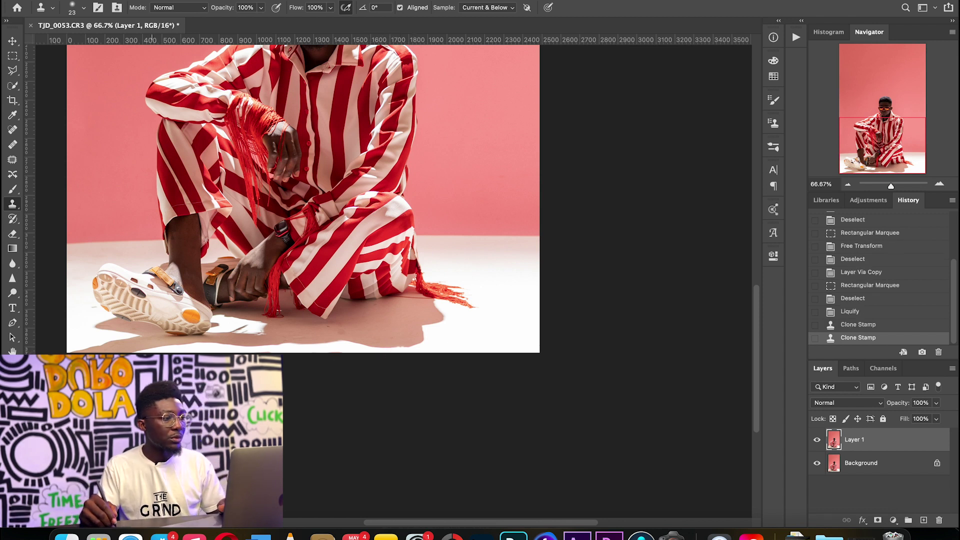
Step: Patch the small mark on the floor beside the shoe sole with clean floor and clear the selection
key(j)
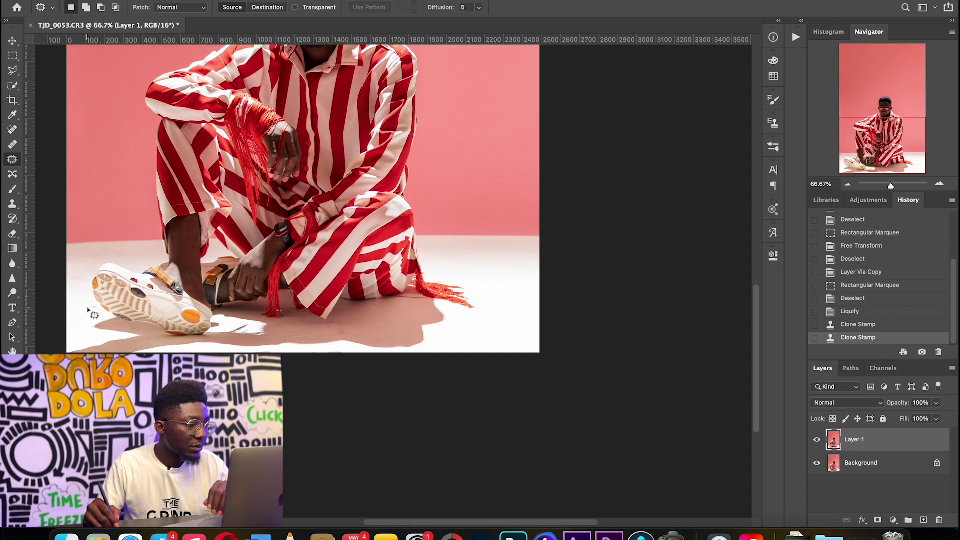
mouse_move(93, 312)
mouse_down()
mouse_move(86, 318)
mouse_move(120, 350)
mouse_up()
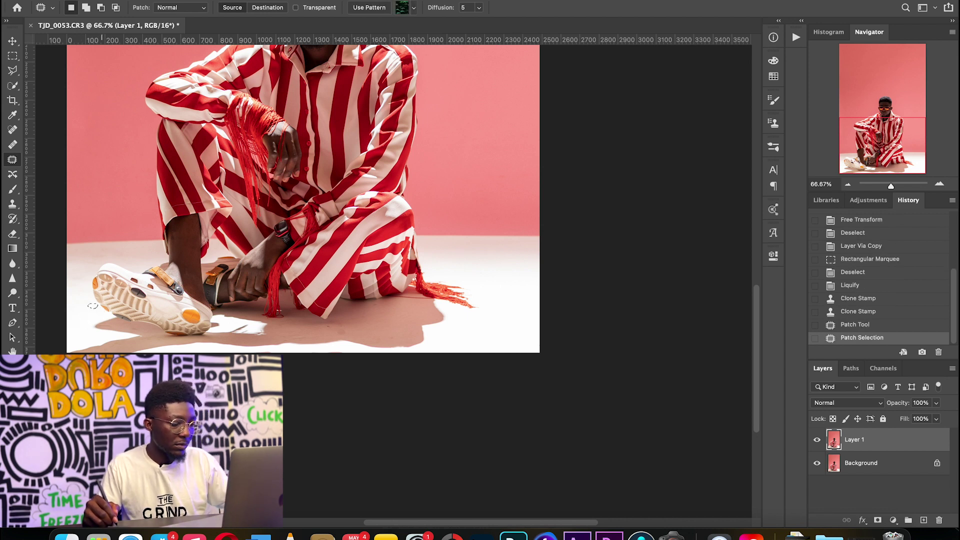
key(ctrl+d)
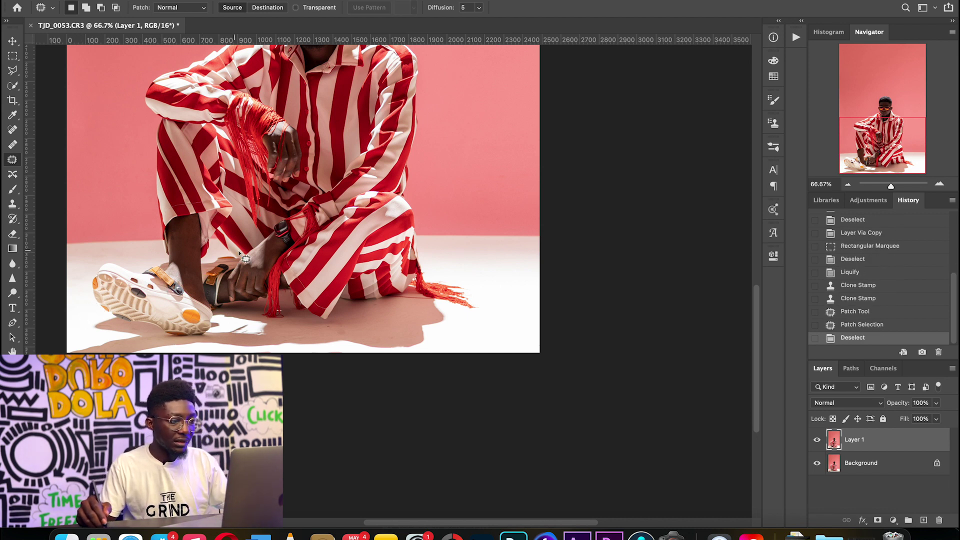
Step: Blend the shadow edges on the floor beneath the figure and along the photo's bottom edge with the Mixer Brush
key(b)
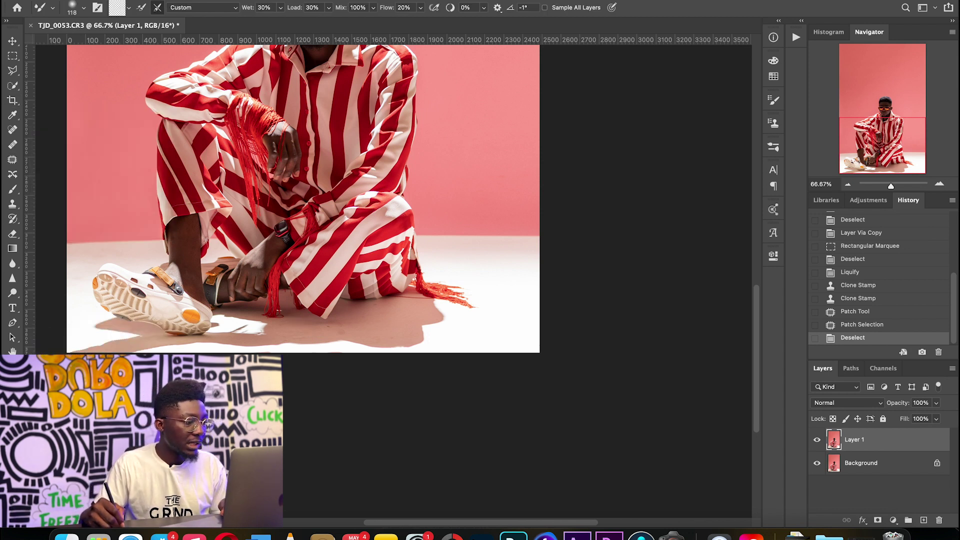
click(13, 380)
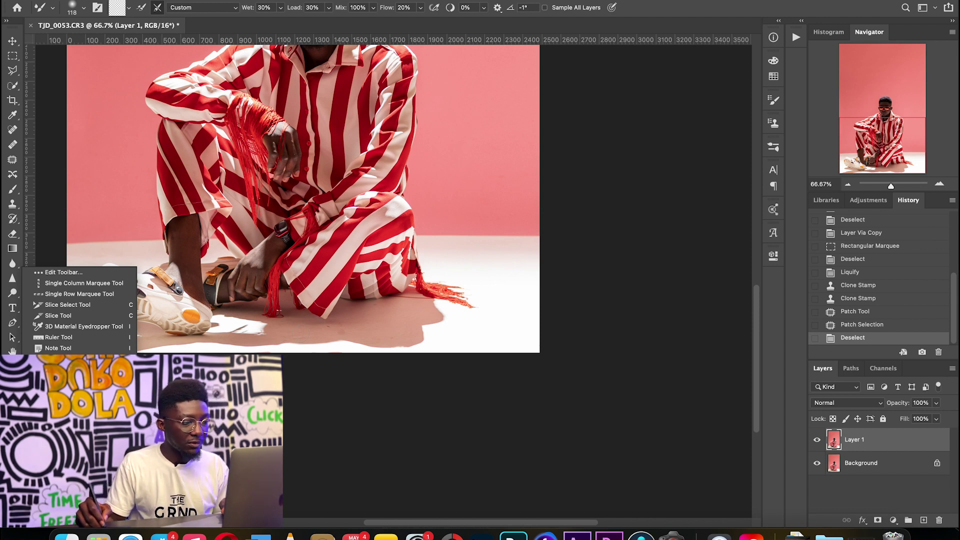
key(Escape)
mouse_move(330, 330)
mouse_down()
mouse_move(410, 330)
mouse_move(351, 325)
mouse_move(385, 313)
mouse_move(308, 351)
mouse_move(279, 333)
mouse_move(363, 319)
mouse_up()
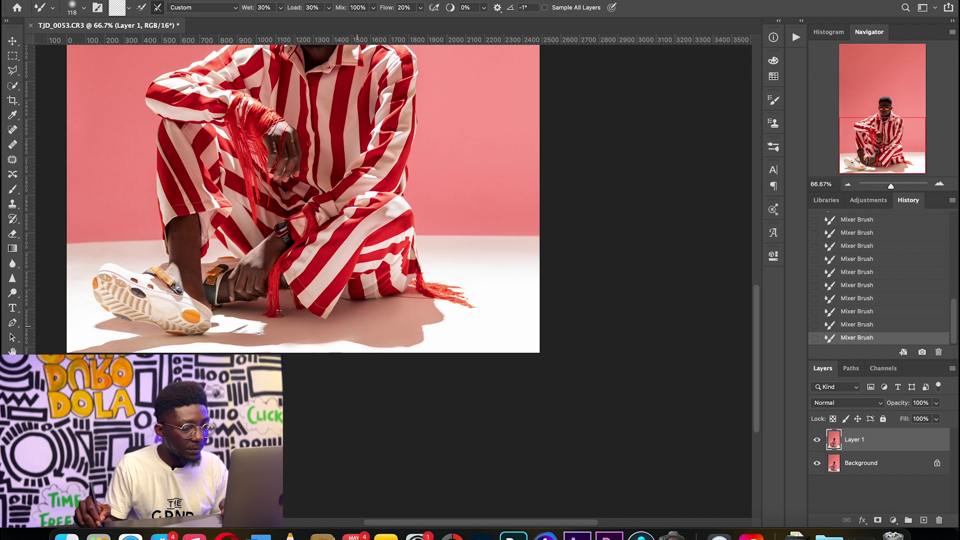
drag(150, 345, 129, 346)
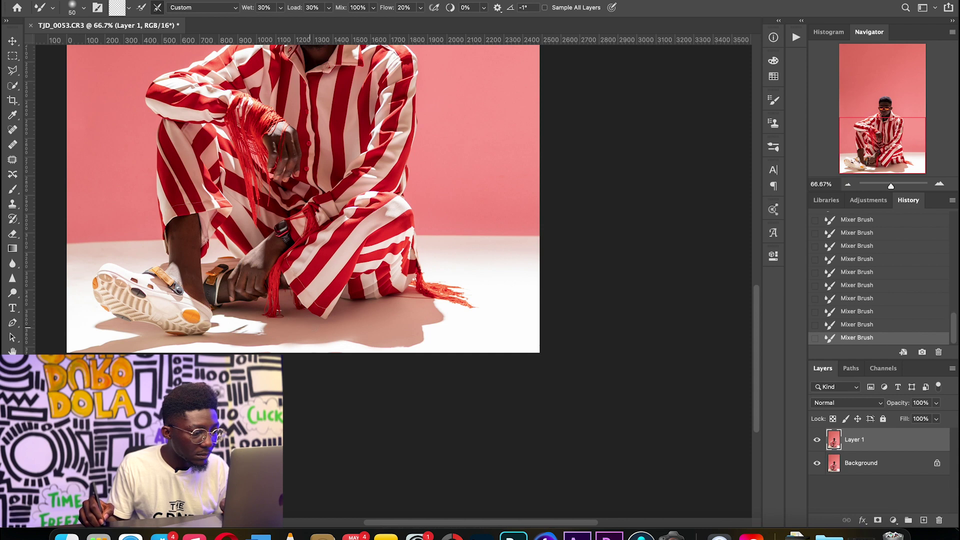
drag(285, 326, 344, 320)
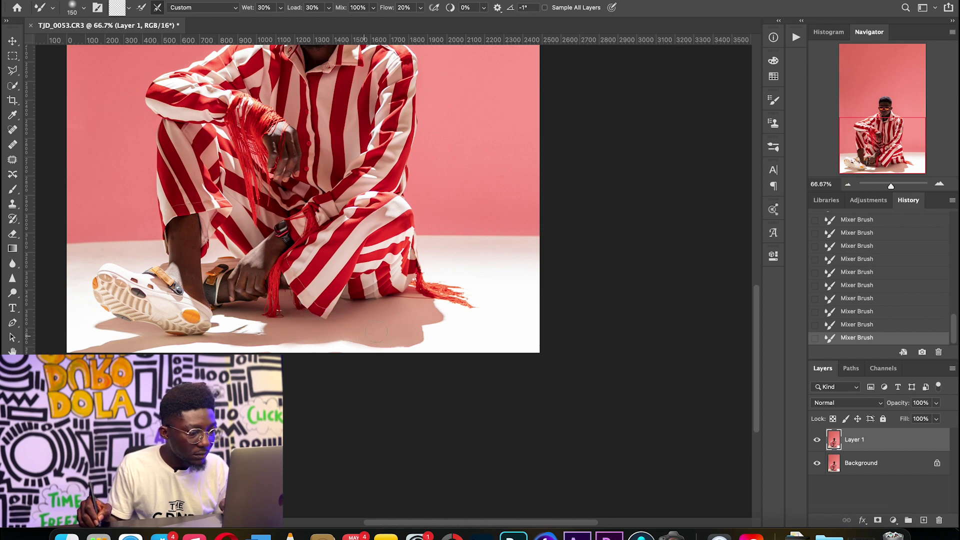
Step: Examine the blended floor around the shoe and the lower part of the portrait up close
key(z)
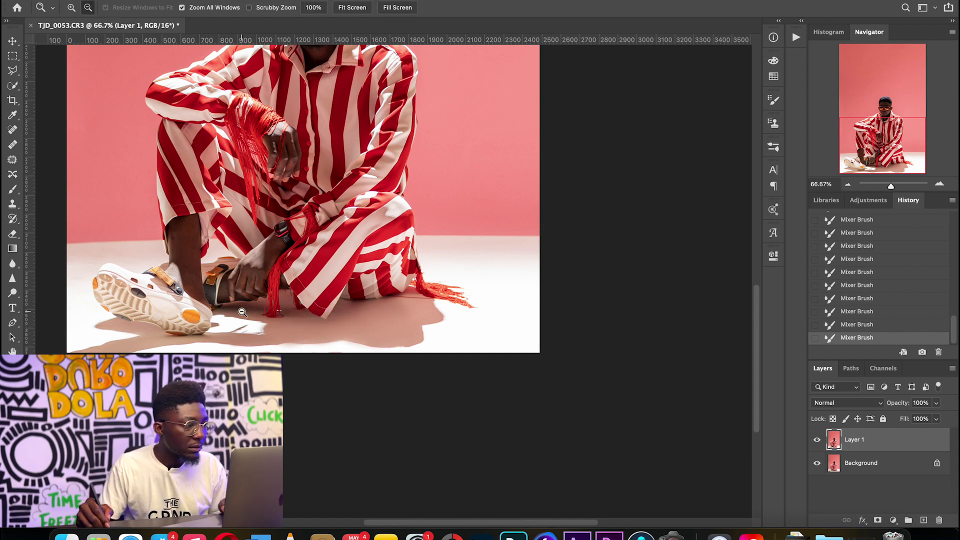
alt+click(280, 330)
alt+click(223, 342)
click(295, 422)
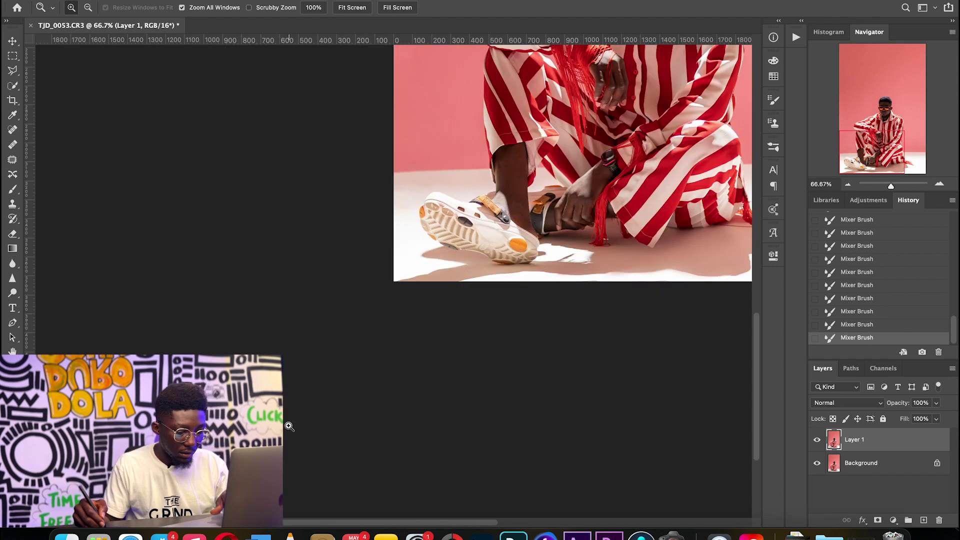
key(b)
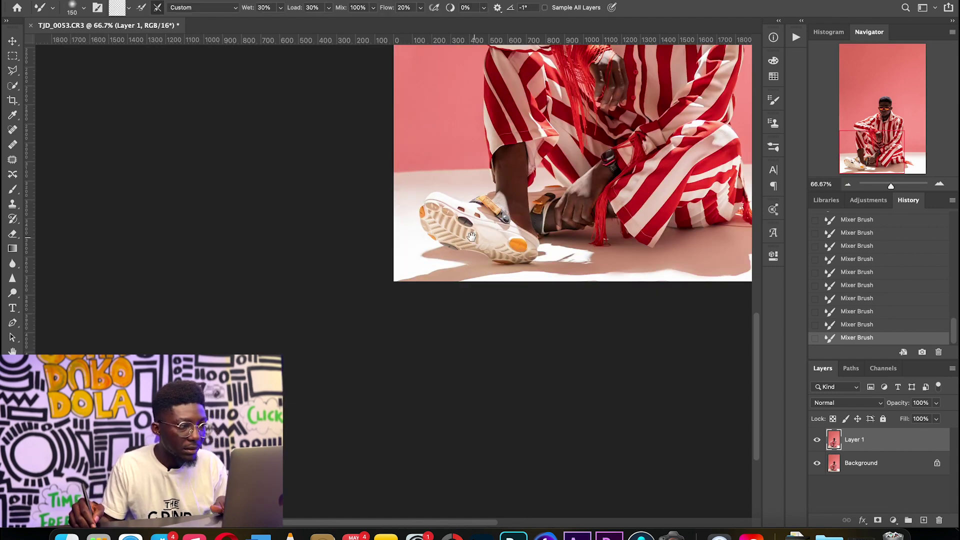
scroll(400, 225, up, 5)
scroll(400, 225, right, 2)
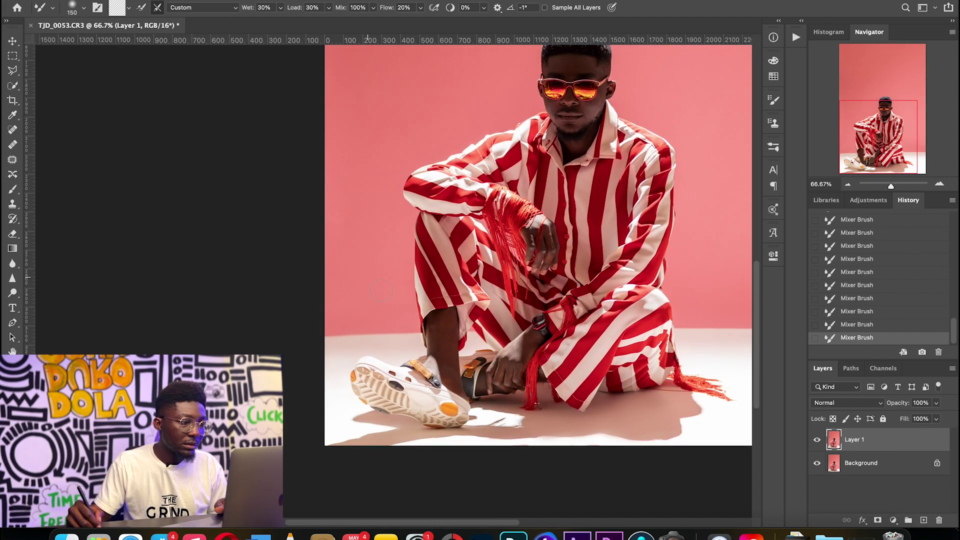
Step: Flatten the image and duplicate the Background onto a new layer
key(z)
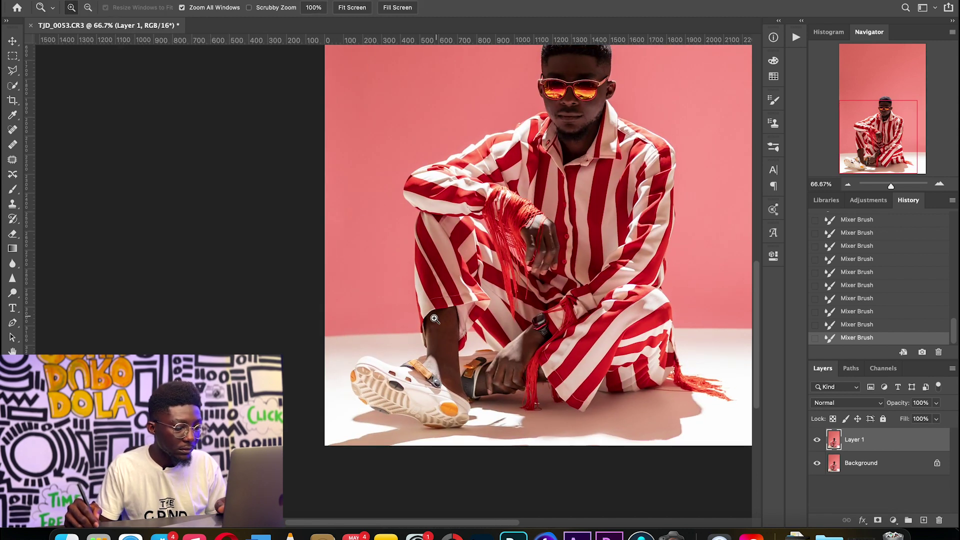
alt+click(440, 334)
alt+click(440, 334)
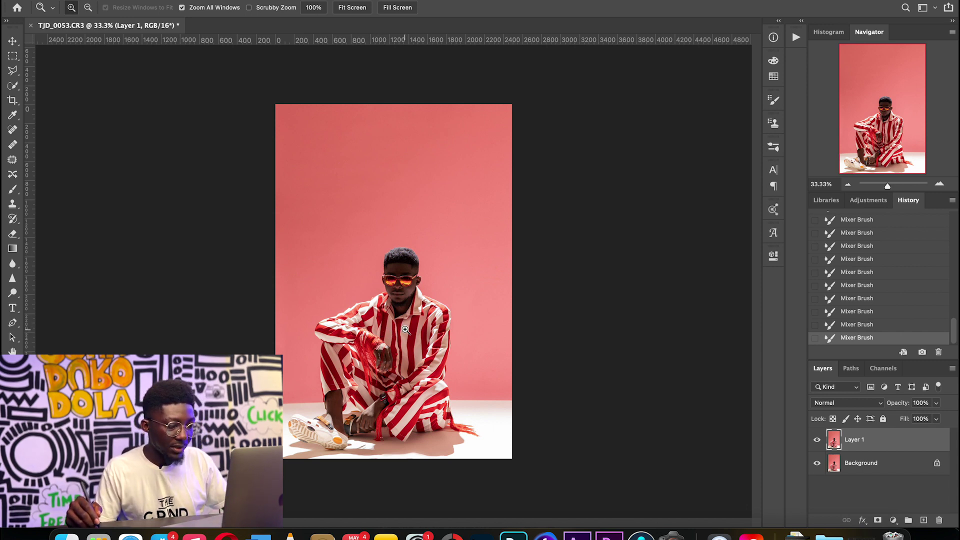
key(super+shift+e)
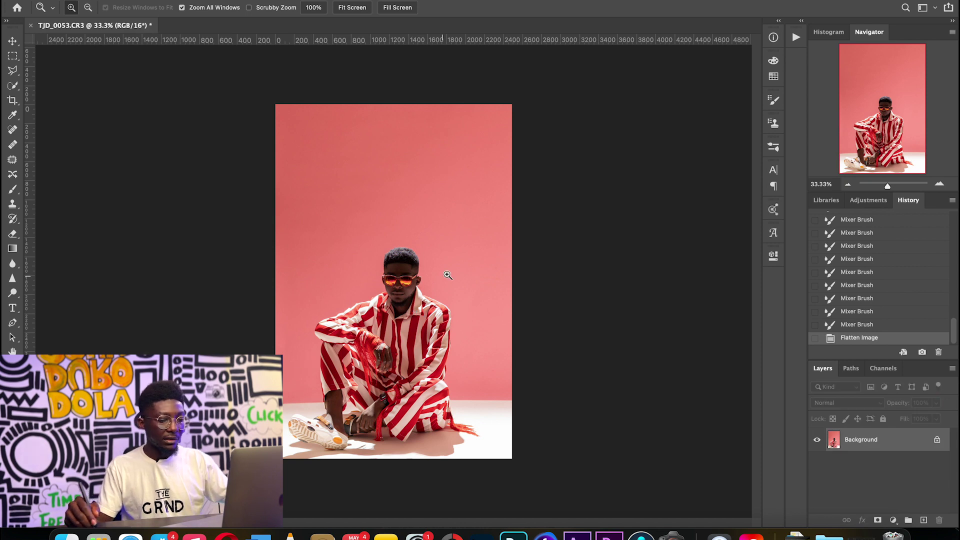
key(super+j)
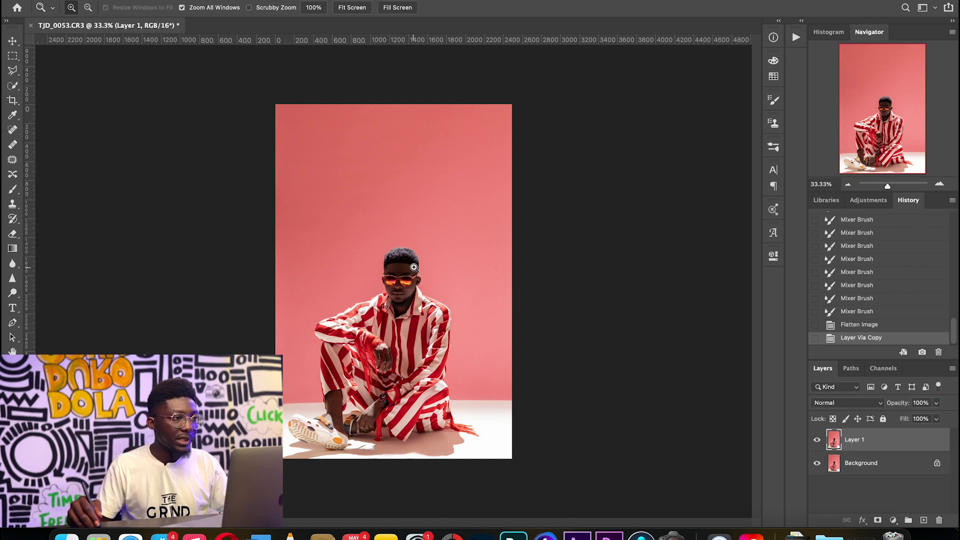
Step: Extend the canvas mainly above and on both sides of the photo with a content-aware crop at the original ratio
click(10, 102)
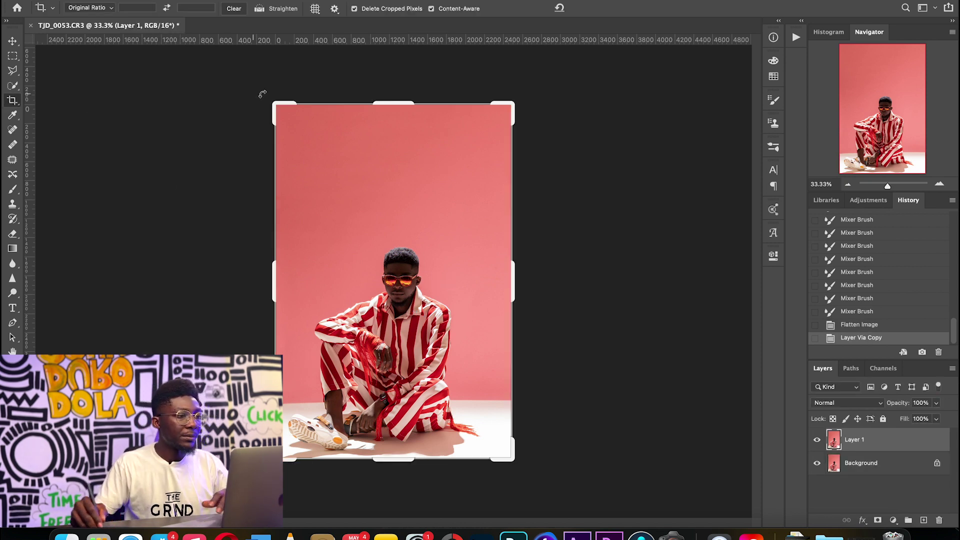
drag(396, 105, 394, 80)
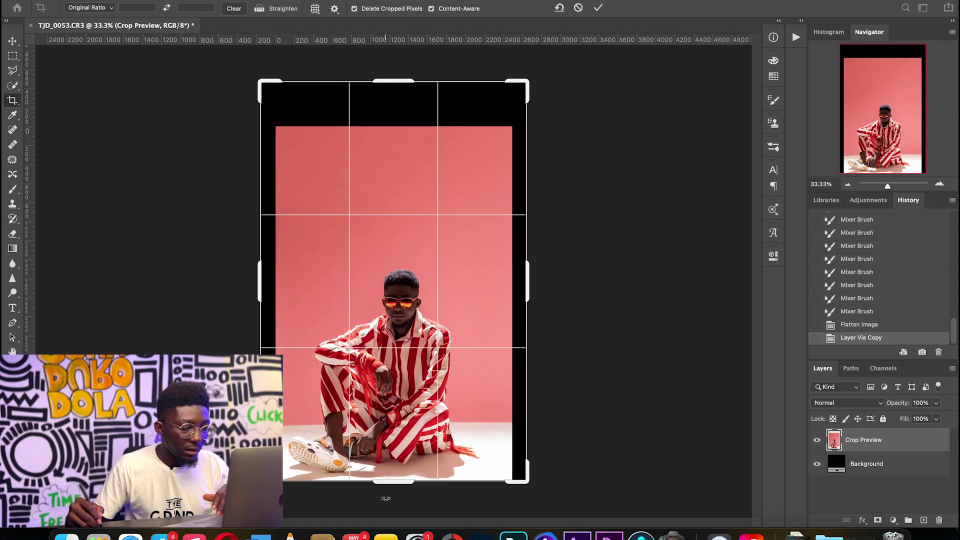
drag(387, 483, 395, 485)
drag(389, 78, 387, 76)
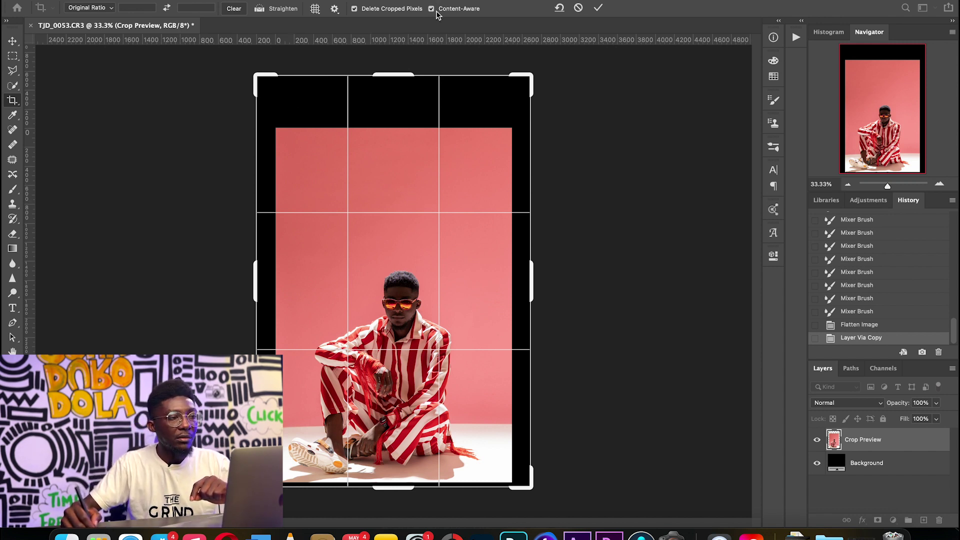
click(598, 8)
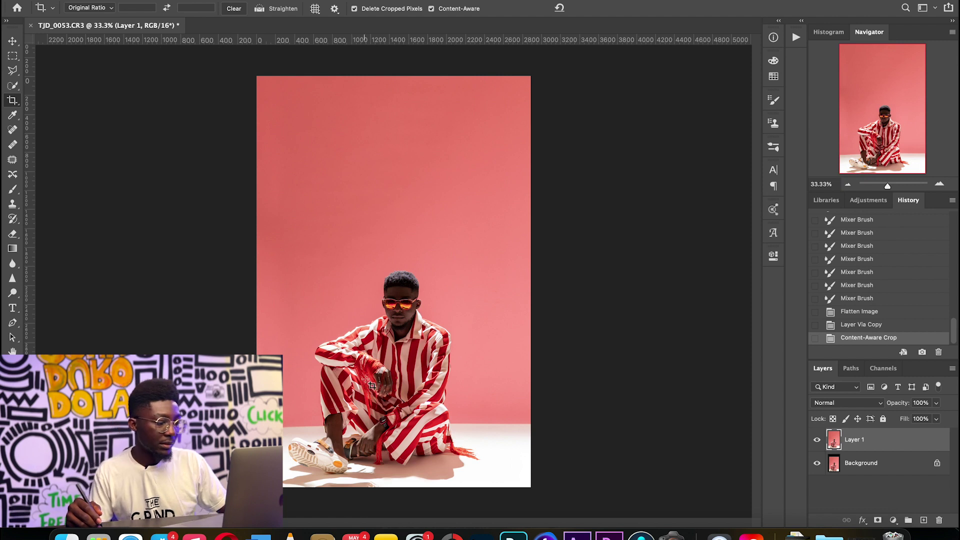
Step: Compare the extended layer with the Background beneath it, and flatten the image into a fresh duplicate layer
click(817, 439)
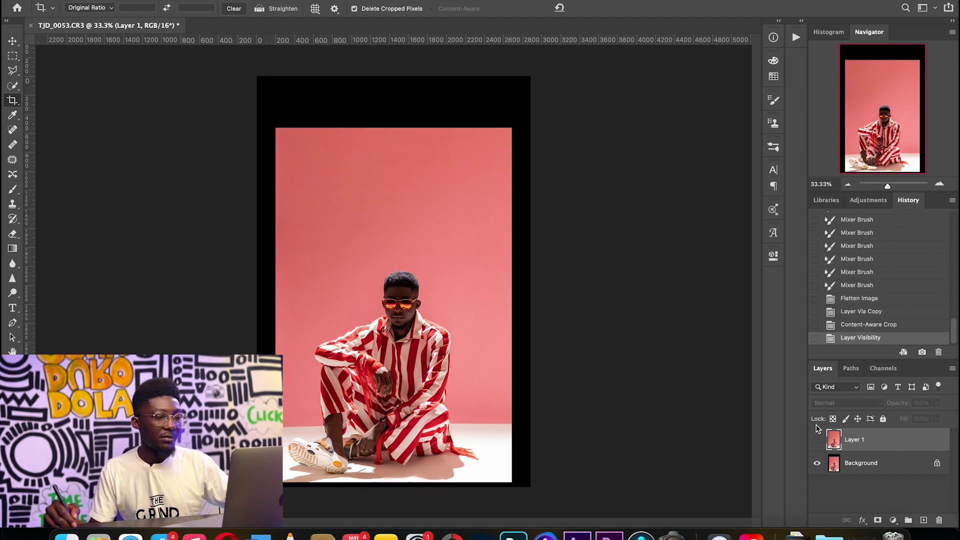
click(817, 439)
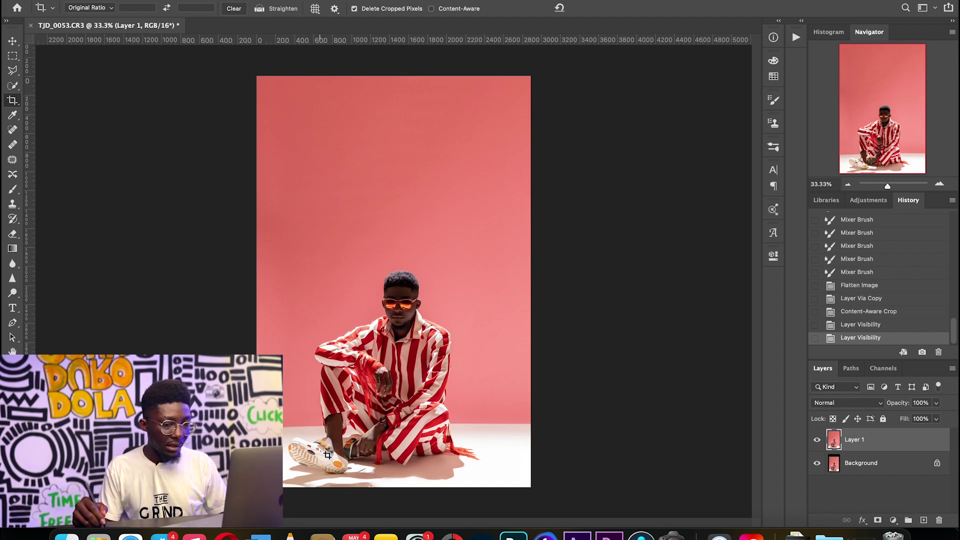
key(super+shift+e)
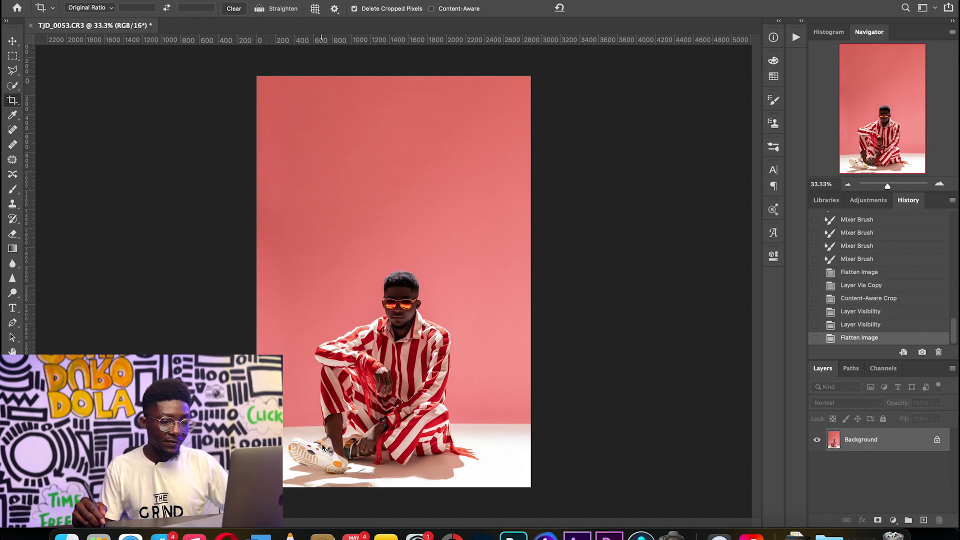
key(super+j)
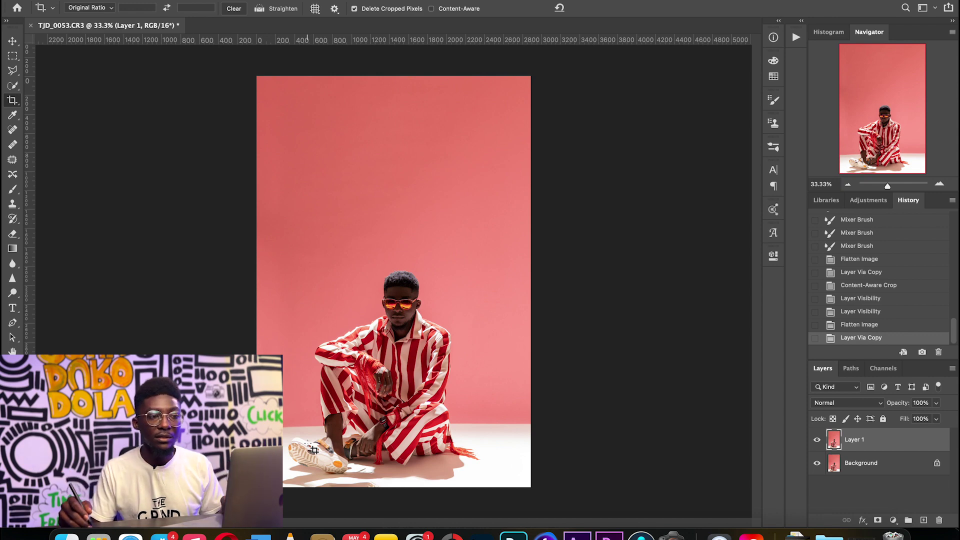
Step: Liquify the new layer, pushing the duplicated shadow patch at the floor's bottom edge below the shoe out of the frame
key(z)
click(313, 451)
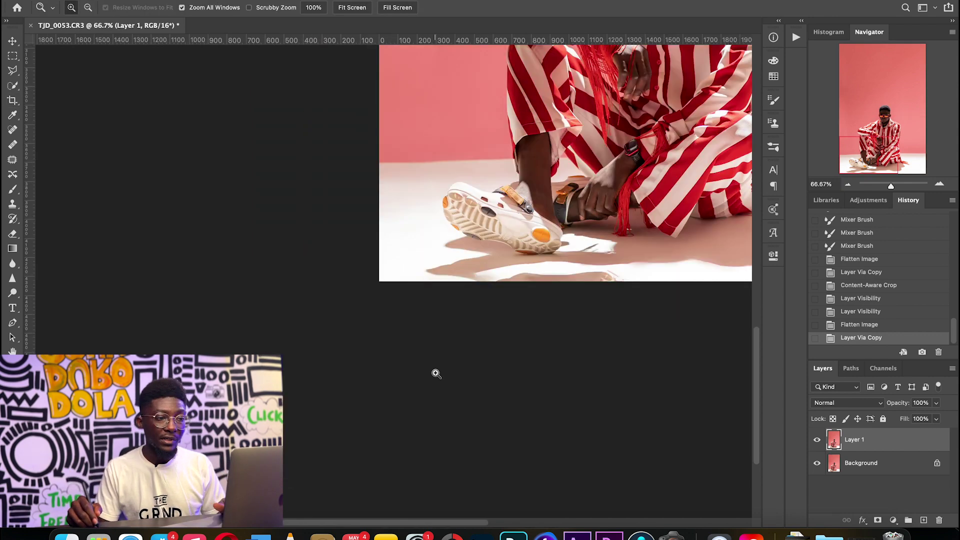
scroll(436, 374, right, 10)
scroll(436, 373, up, 5)
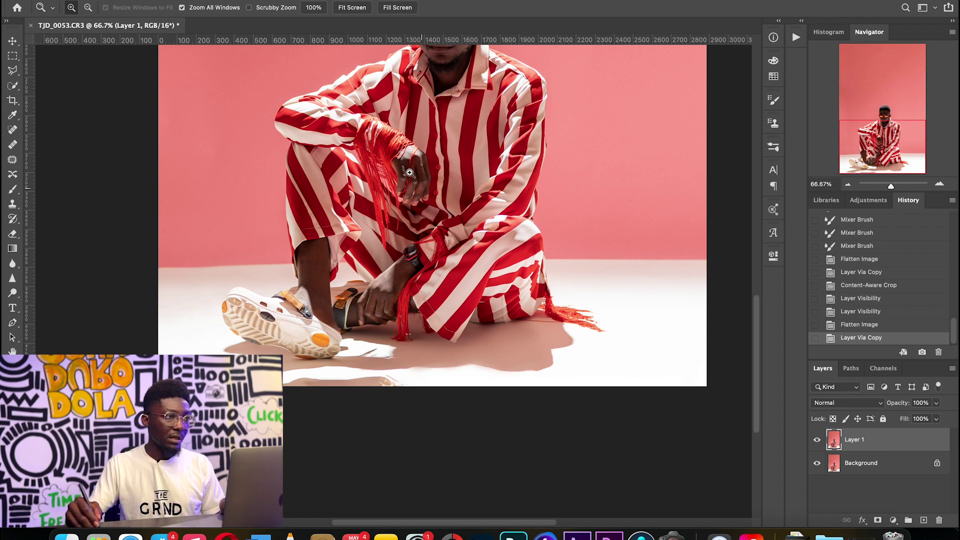
click(255, 1)
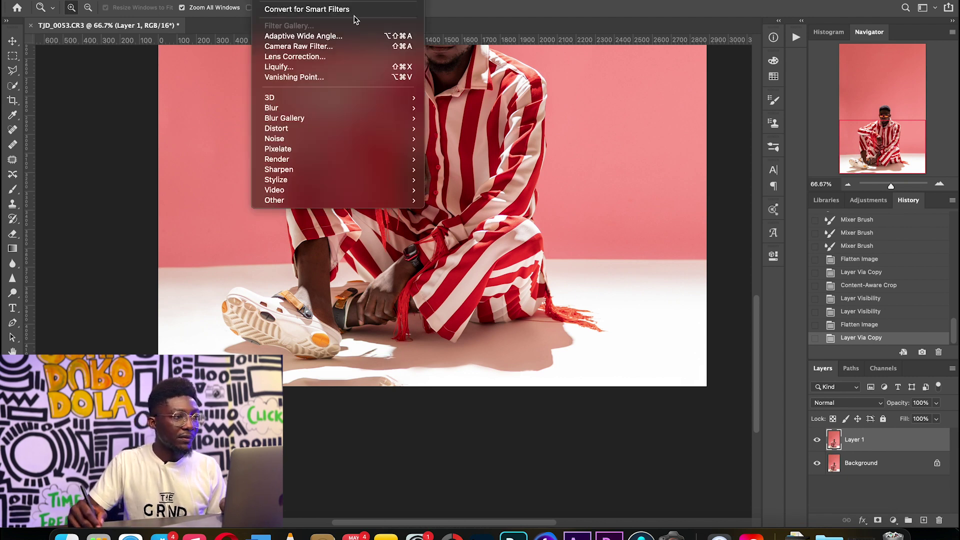
click(303, 66)
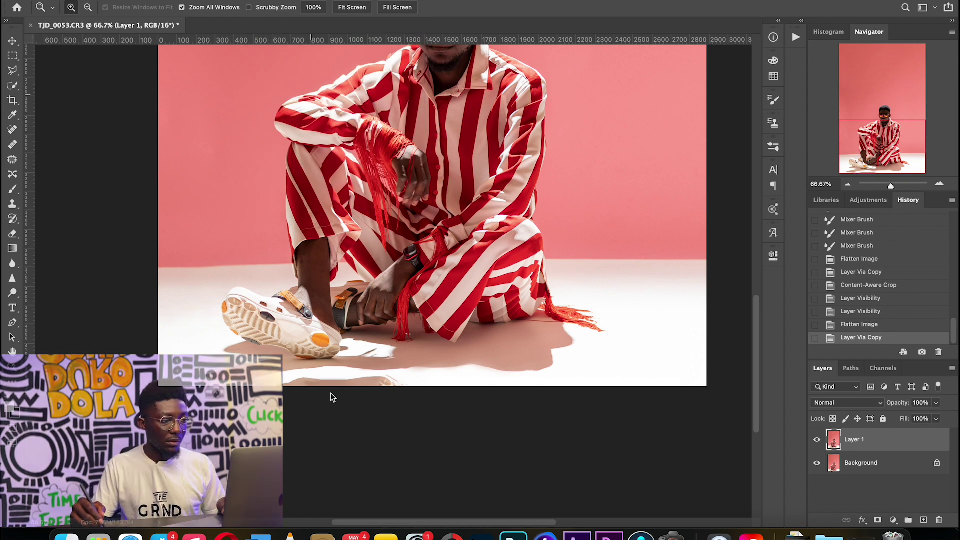
key(z)
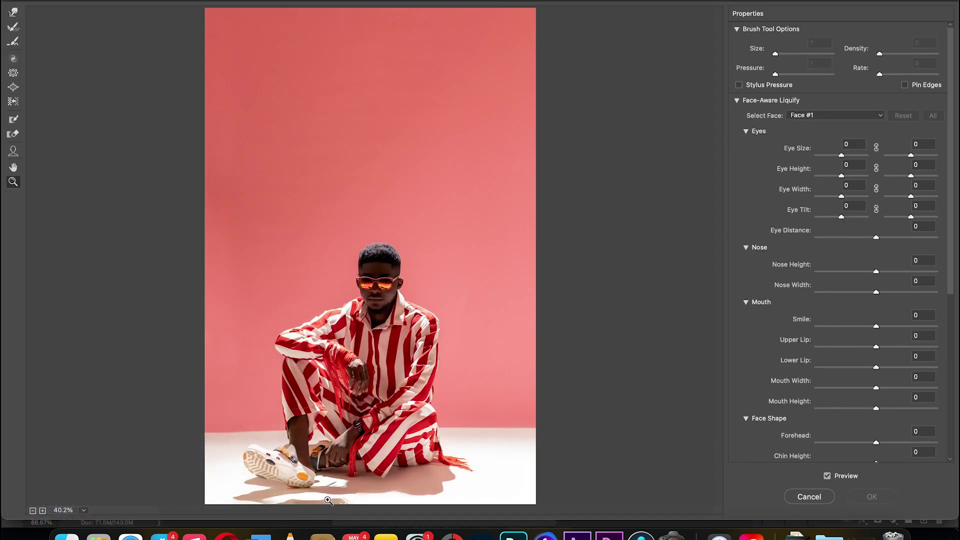
click(328, 500)
click(328, 499)
key(w)
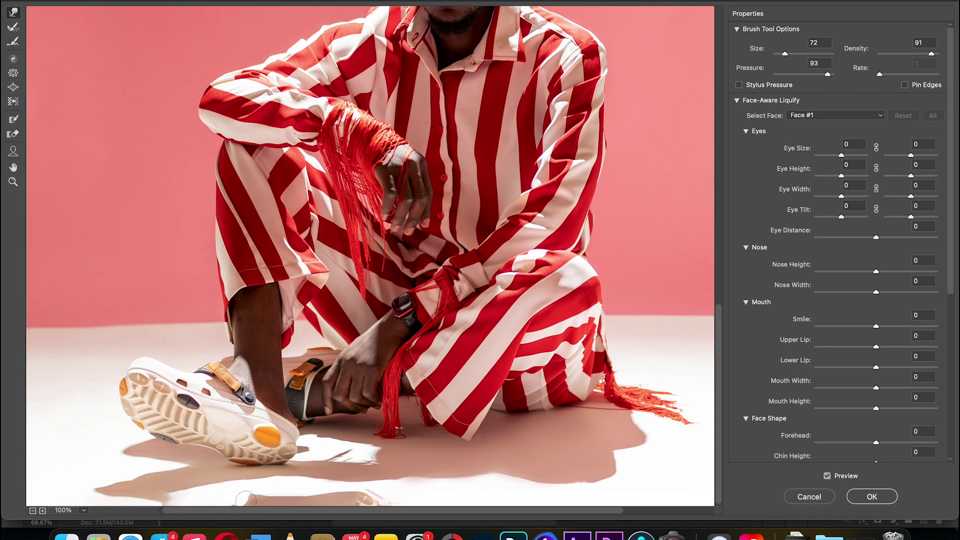
scroll(255, 498, right, 3)
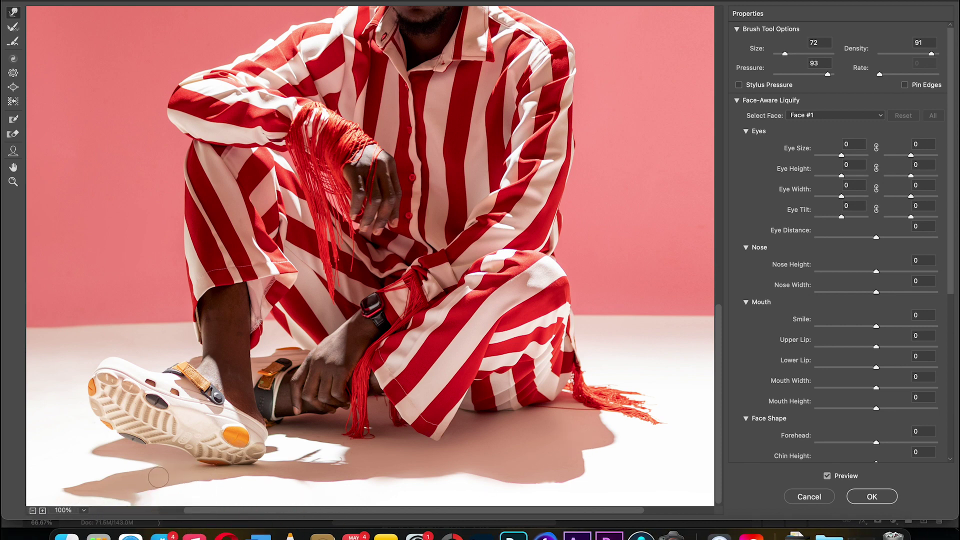
click(872, 497)
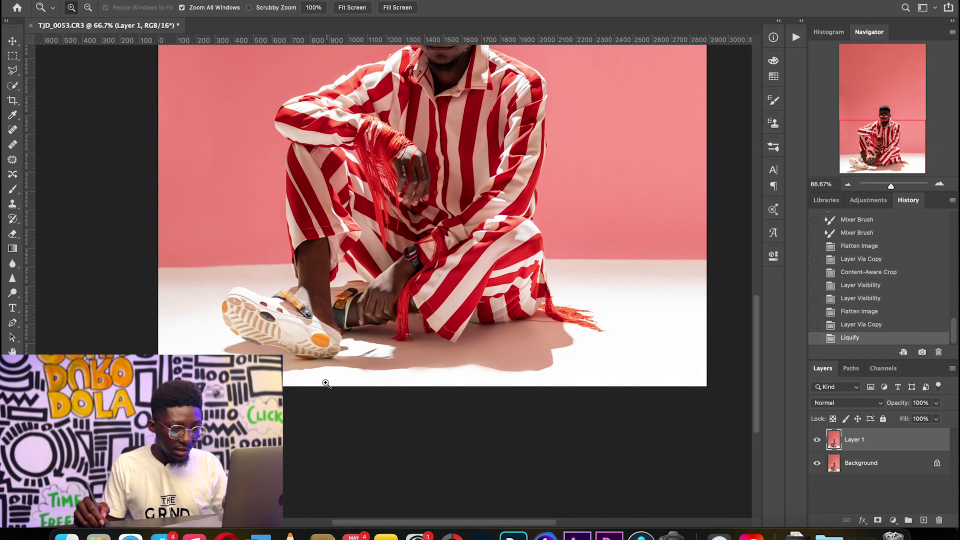
Step: Clone clean white floor over the leftover marks along the bottom edge below the shoe with the Clone Stamp
key(s)
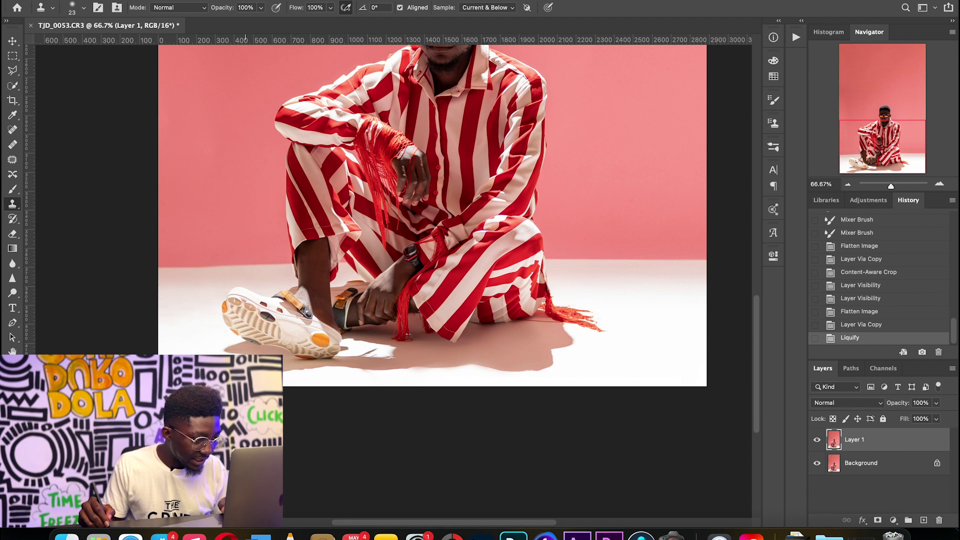
drag(297, 377, 292, 384)
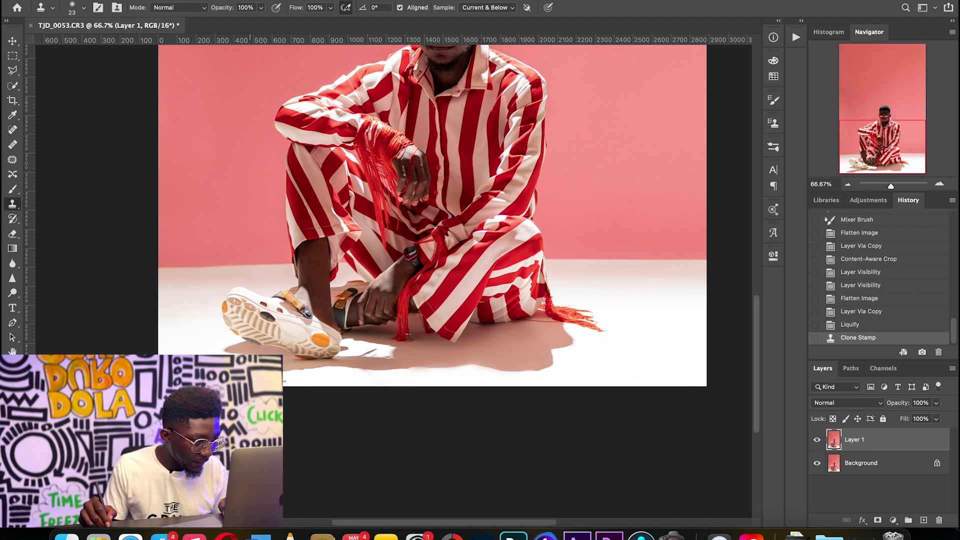
drag(238, 379, 393, 375)
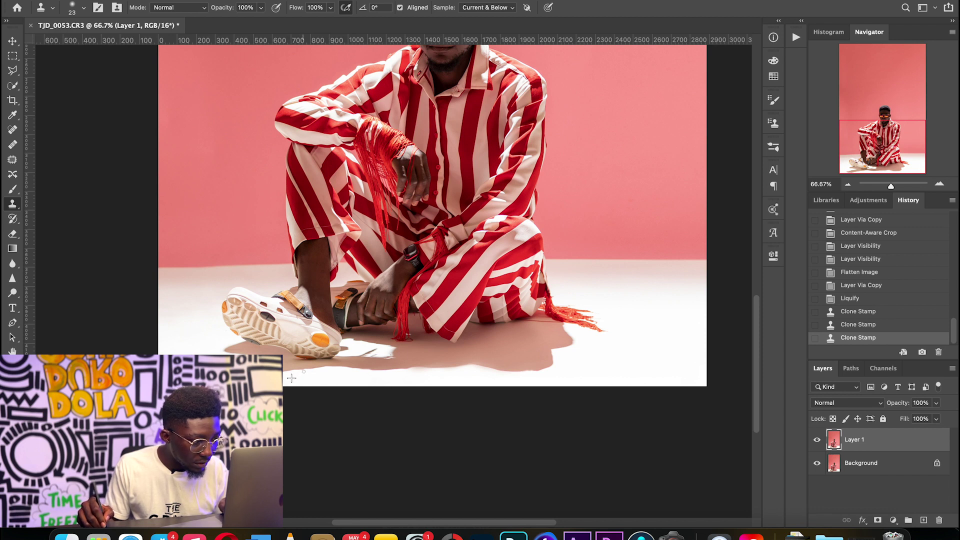
drag(289, 380, 283, 381)
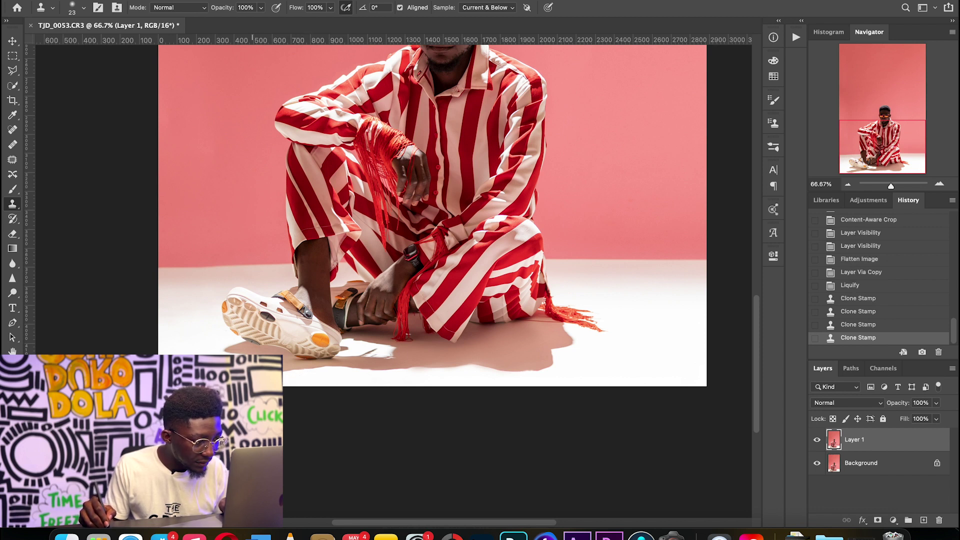
click(286, 380)
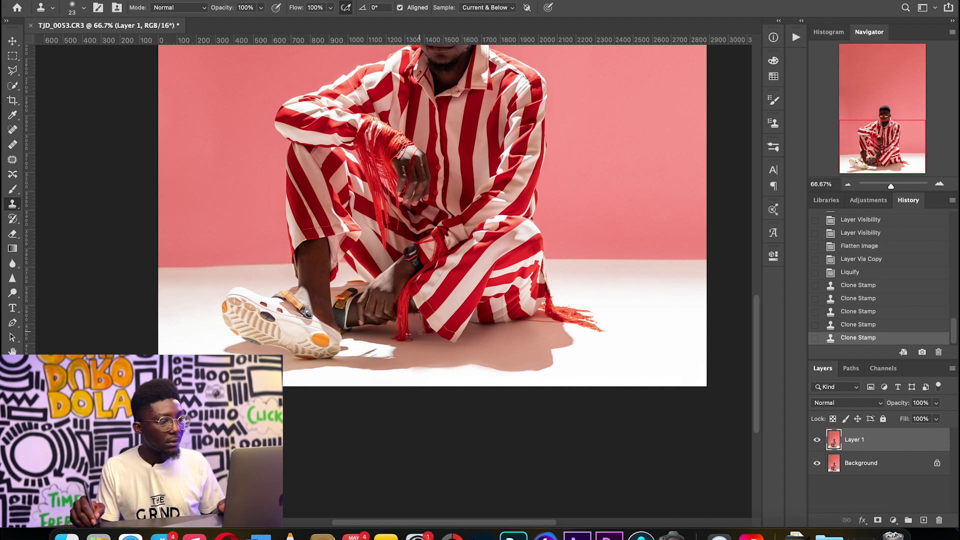
key(z)
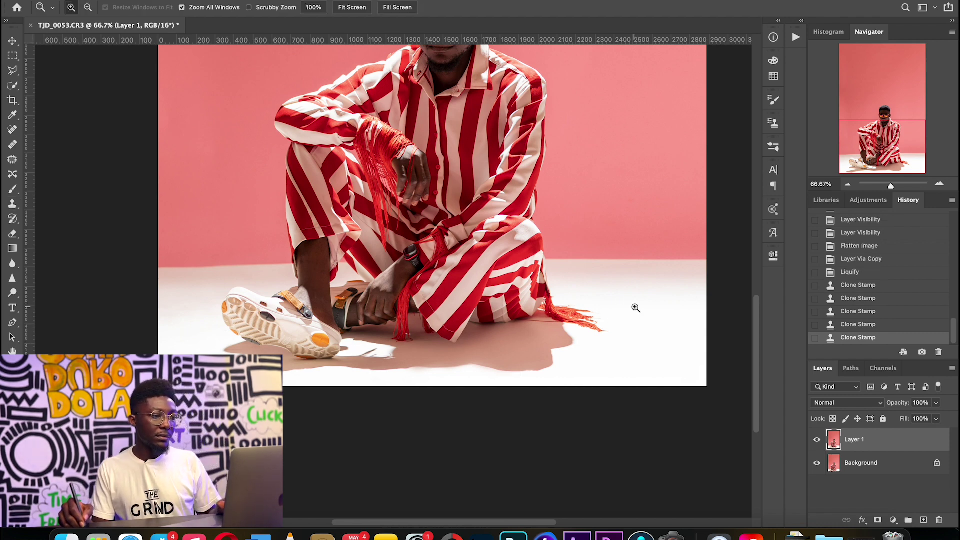
Step: Flatten the image and copy the Background to a new layer for retouching the skin
alt+click(642, 306)
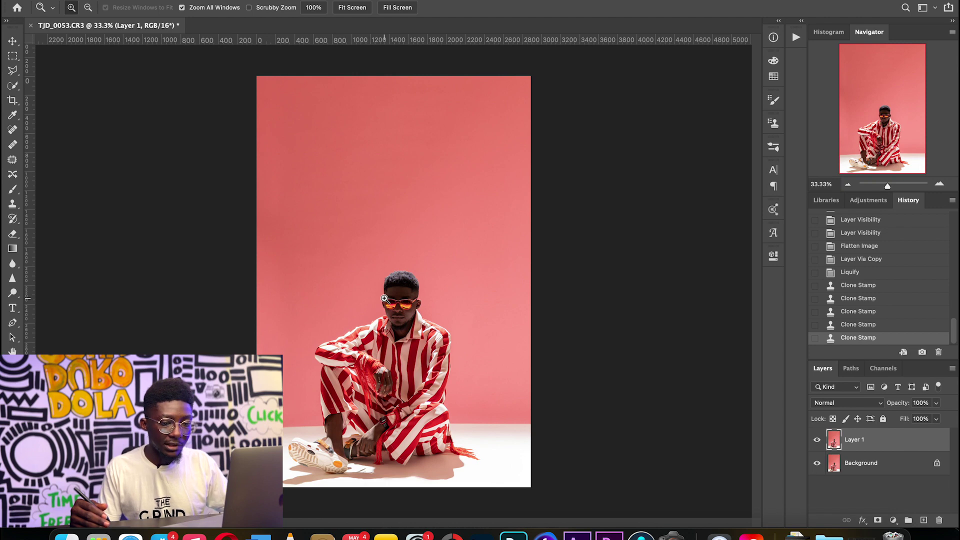
key(super+shift+e)
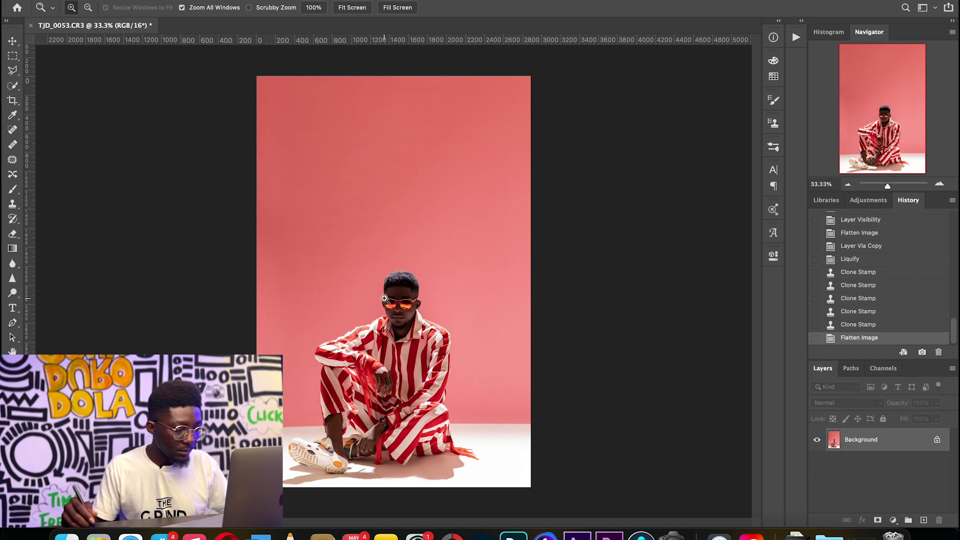
click(335, 446)
drag(596, 100, 430, 390)
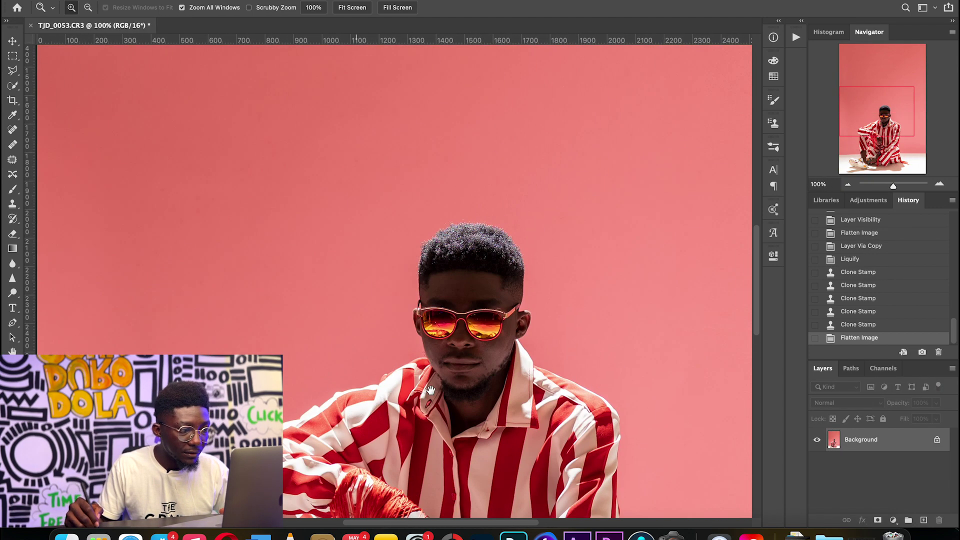
scroll(430, 390, up, 5)
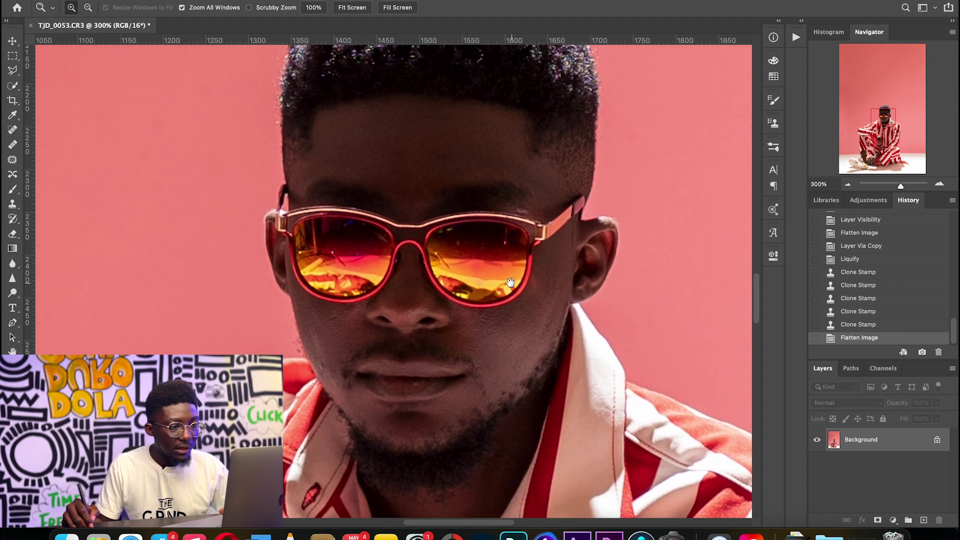
key(super+j)
Step: Remove the small blemishes on the forehead with a Content-Aware Spot Healing Brush of size 6
key(j)
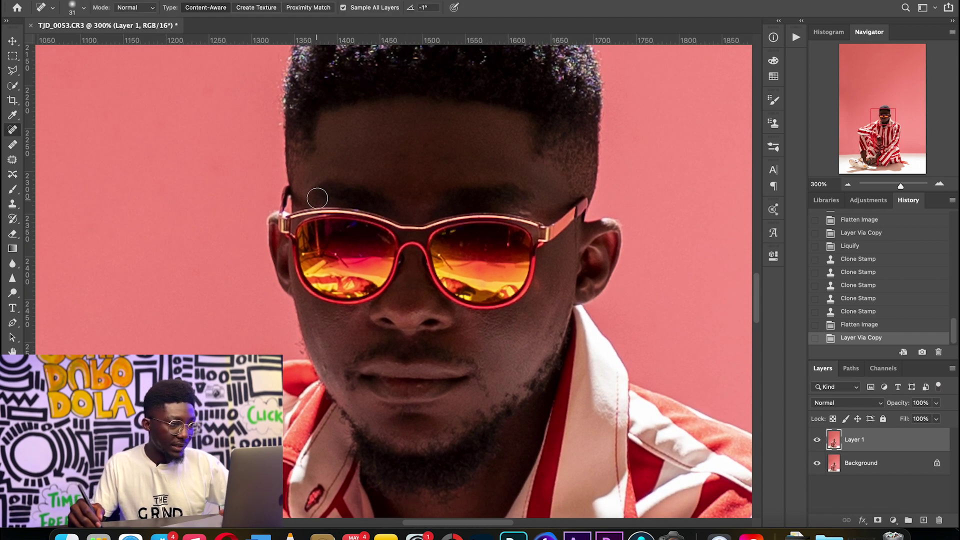
drag(365, 140, 332, 157)
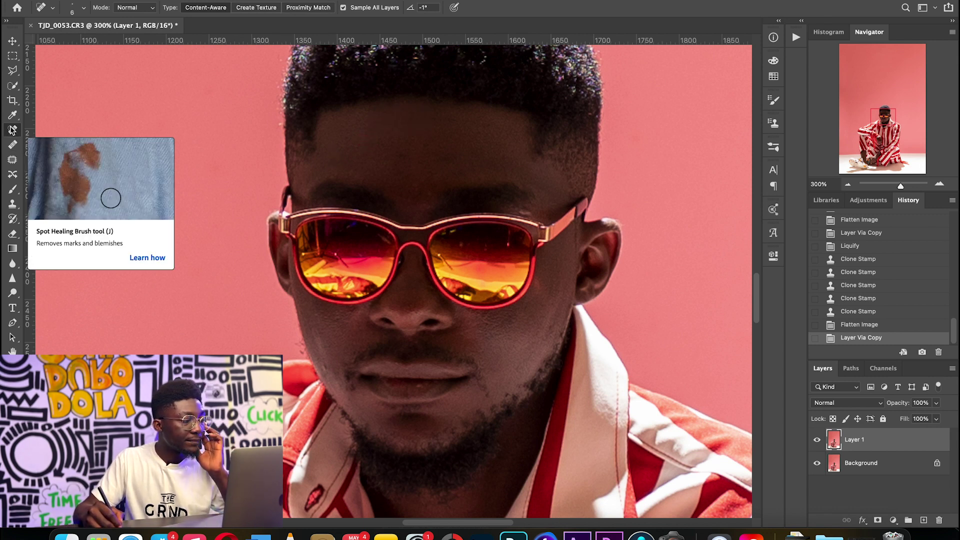
click(354, 174)
click(370, 168)
click(385, 162)
click(392, 165)
click(397, 160)
click(400, 170)
click(396, 164)
click(403, 168)
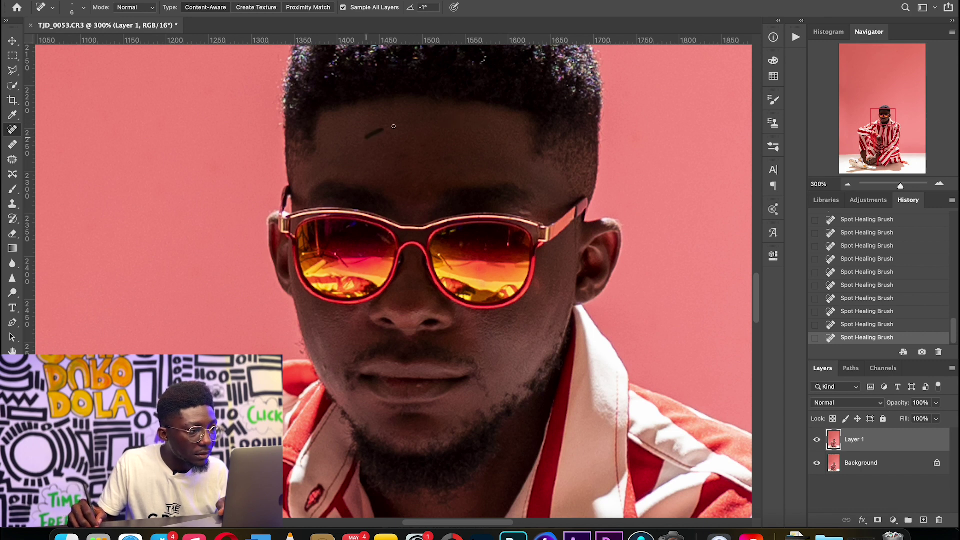
drag(394, 127, 395, 125)
drag(392, 122, 407, 117)
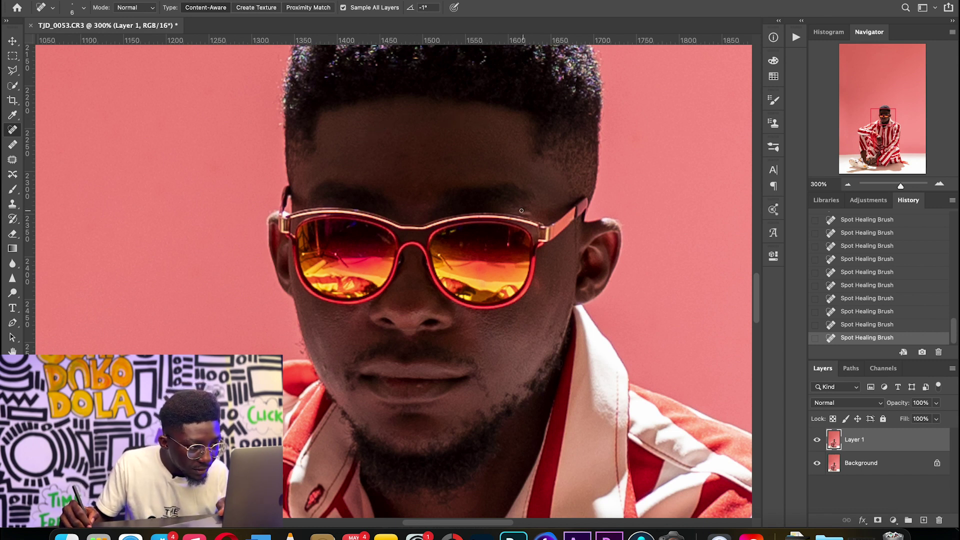
Step: Heal the spots above the sunglasses' outer corner and down the cheek on the ear side with the Spot Healing Brush
drag(520, 212, 525, 209)
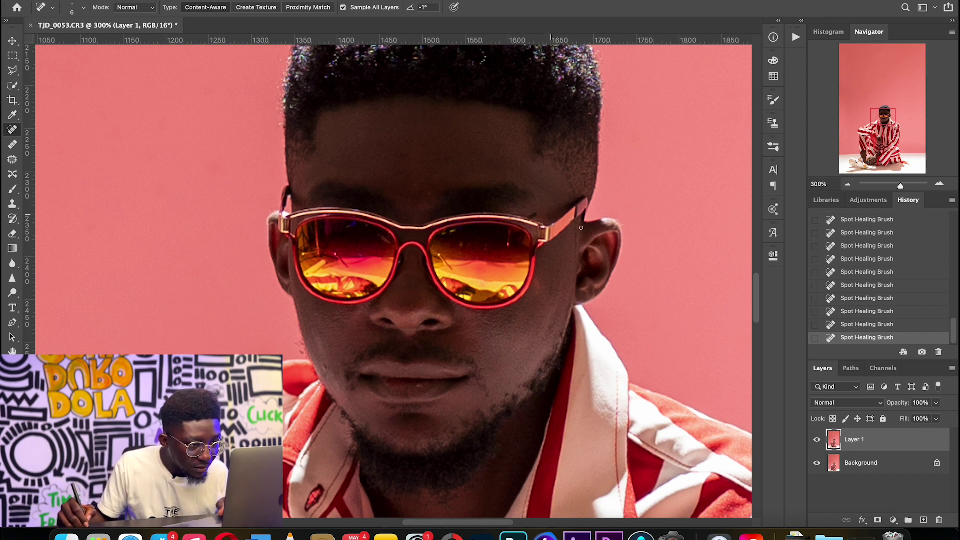
click(559, 267)
click(553, 259)
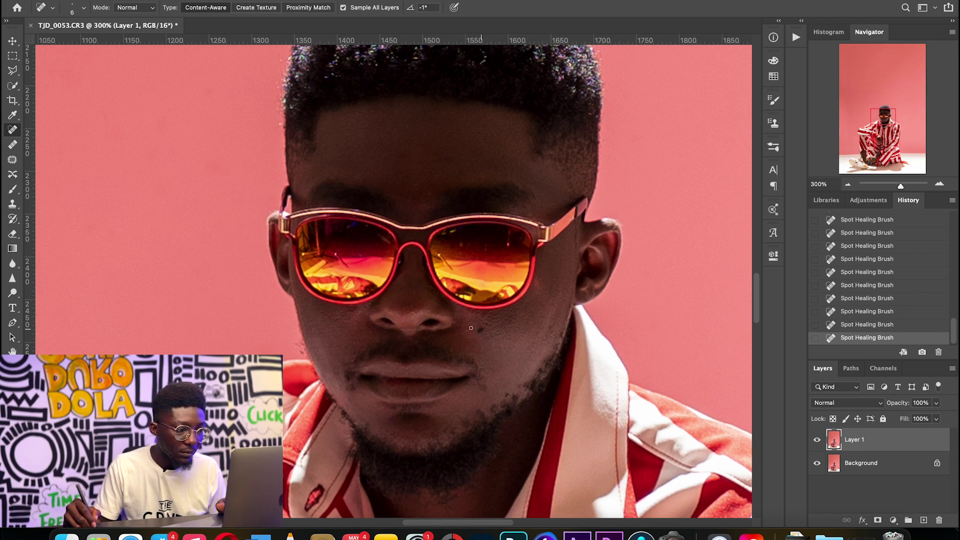
drag(552, 286, 553, 300)
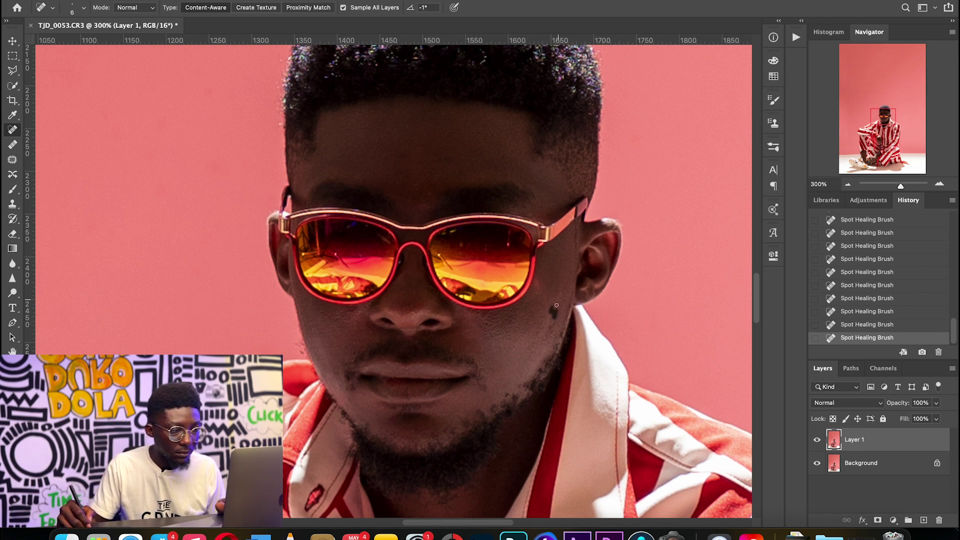
key(z)
alt+click(505, 336)
alt+click(505, 336)
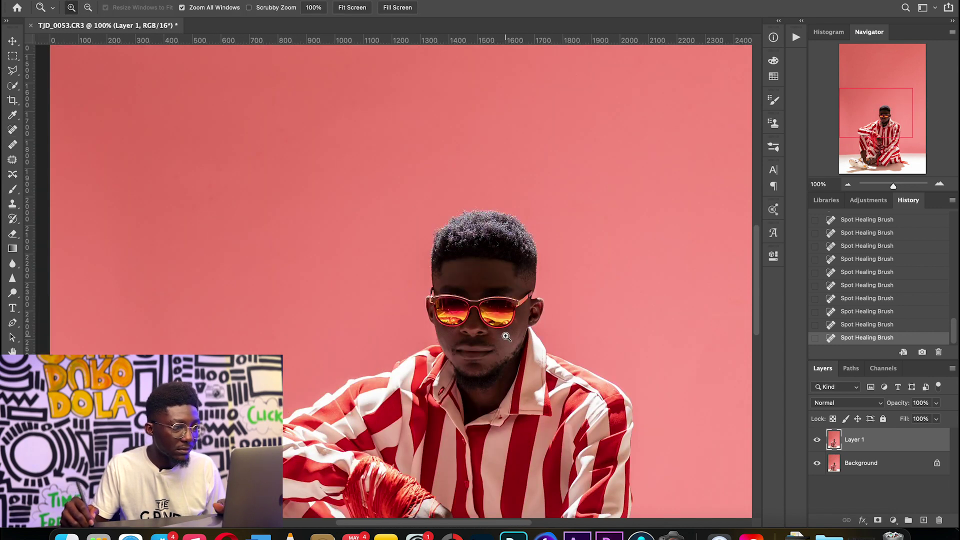
Step: Heal the remaining face blemishes beside the mouth and on the cheek below the sunglasses with the Spot Healing Brush
scroll(440, 315, down, 2)
scroll(440, 315, right, 2)
click(447, 341)
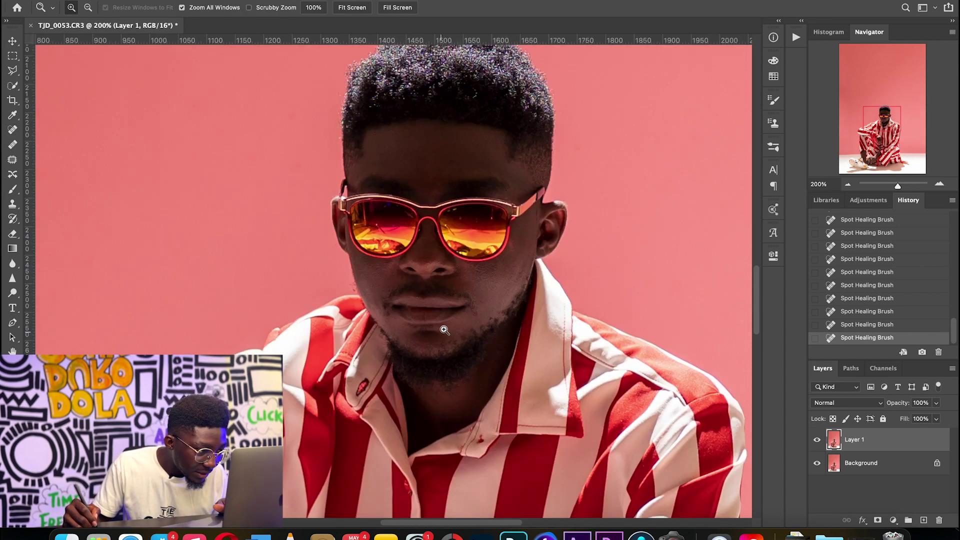
click(445, 340)
key(j)
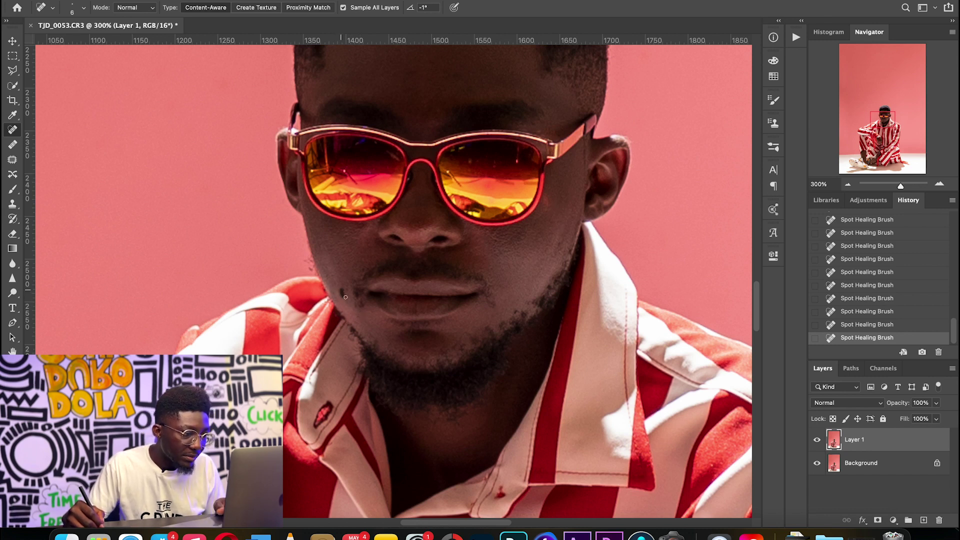
click(483, 247)
key(z)
alt+click(495, 263)
alt+click(500, 300)
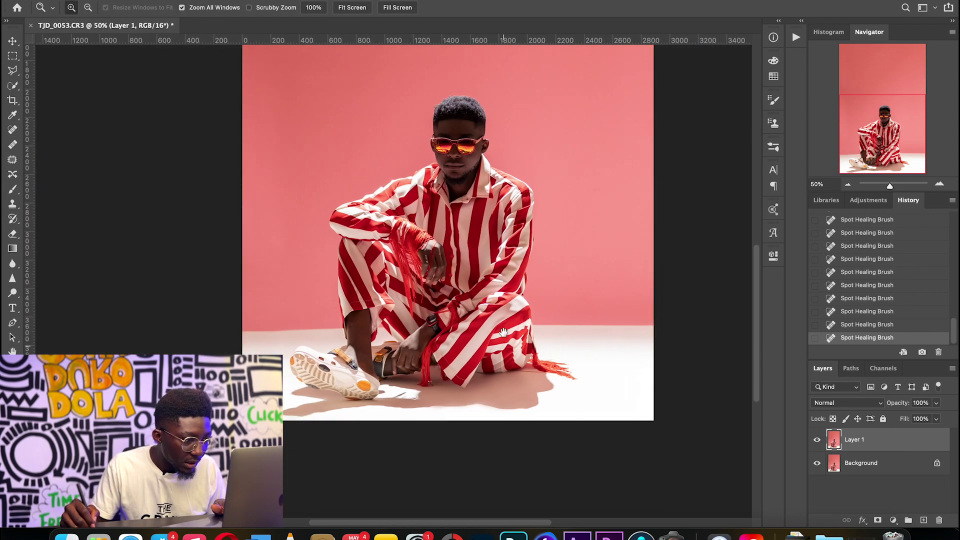
Step: Heal the marks on the bare shin, the back of the lower hand and the wrist with a size 9 Spot Healing Brush
click(393, 342)
click(363, 340)
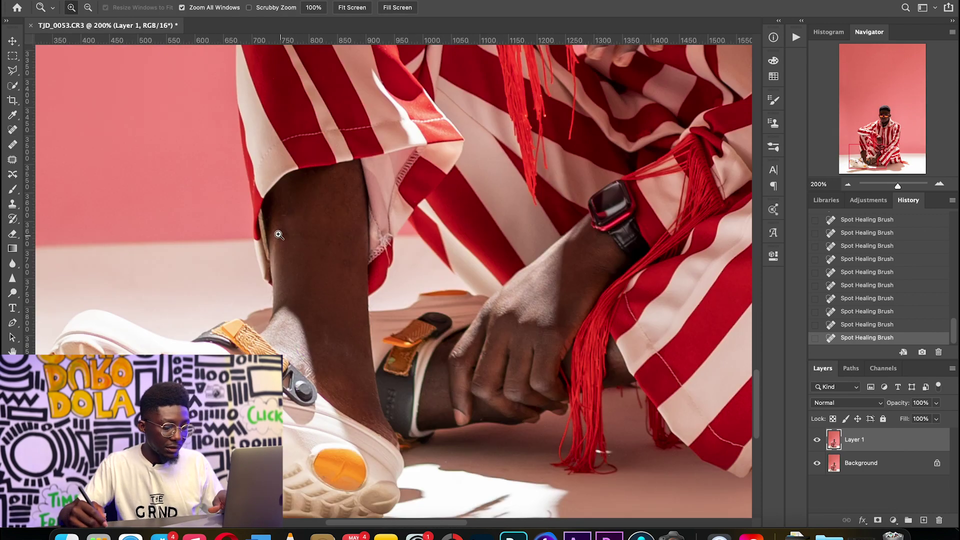
key(j)
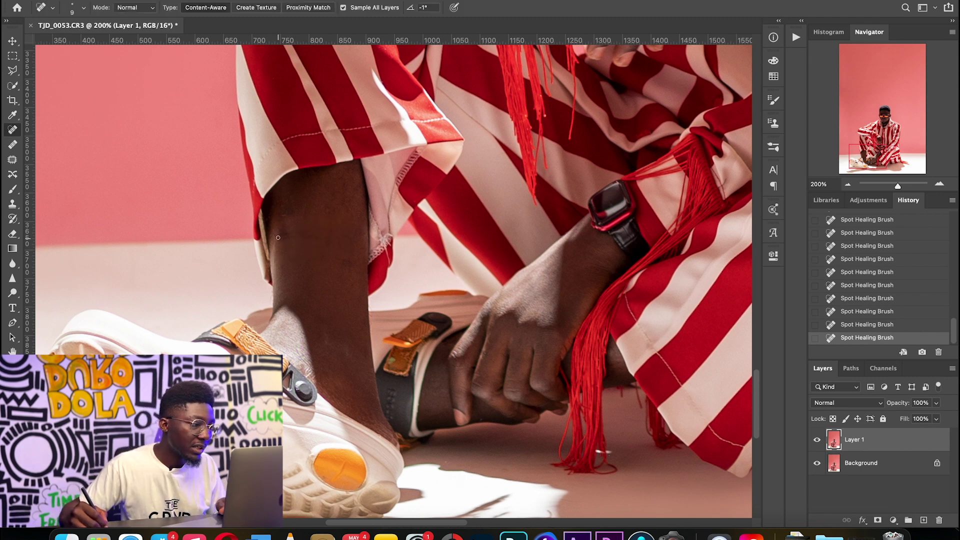
click(308, 208)
click(332, 243)
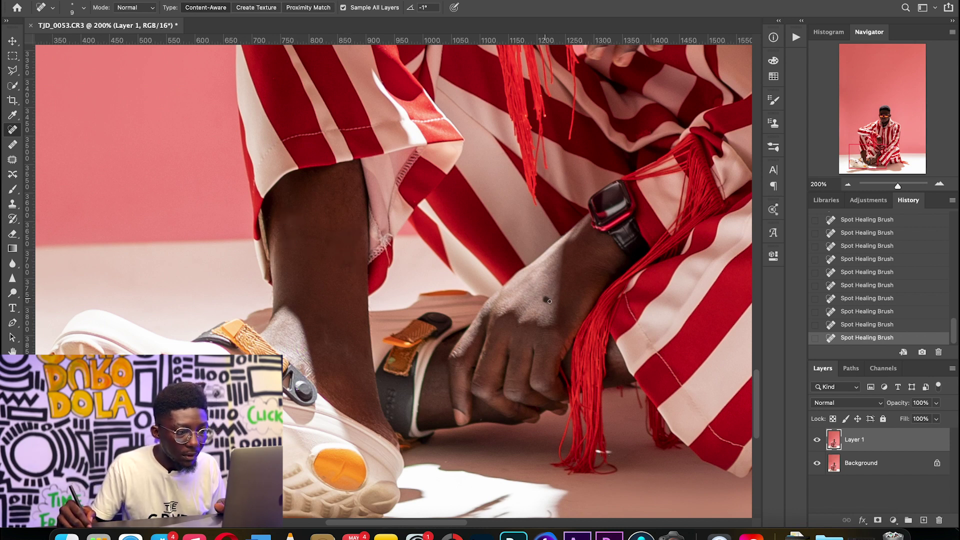
scroll(550, 295, right, 5)
scroll(550, 295, up, 4)
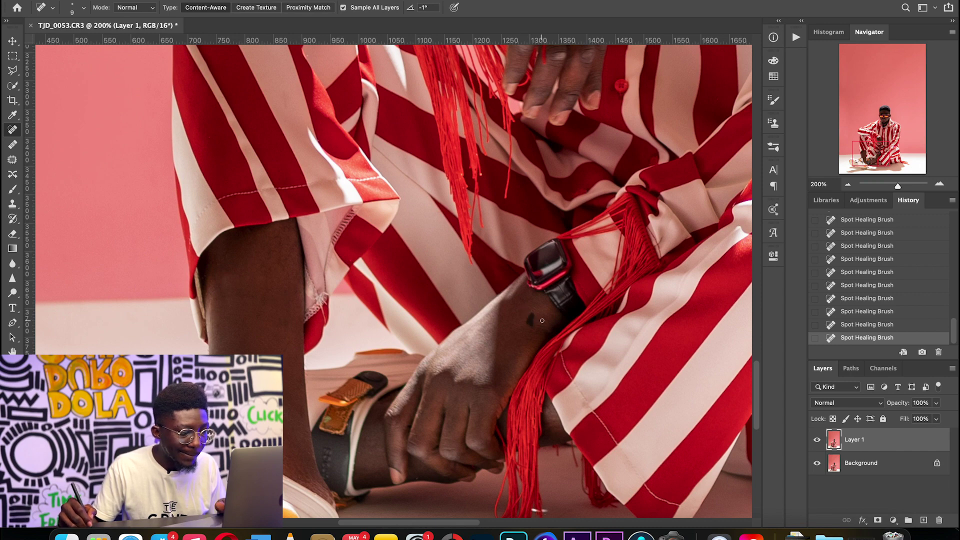
Step: Check the healed skin across the whole figure, and flatten the image
key(z)
key(super+minus)
key(super+minus)
key(super+minus)
key(super+minus)
click(370, 400)
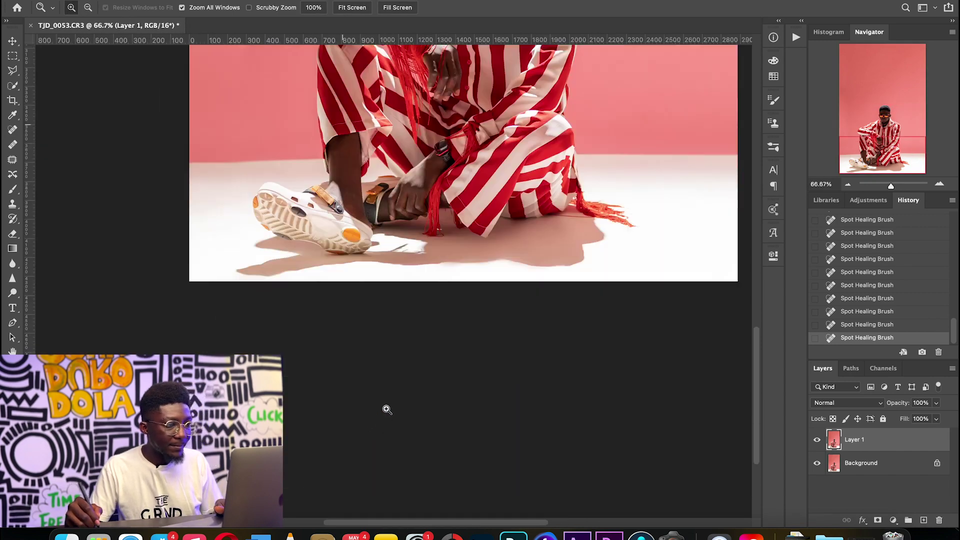
drag(472, 176, 476, 370)
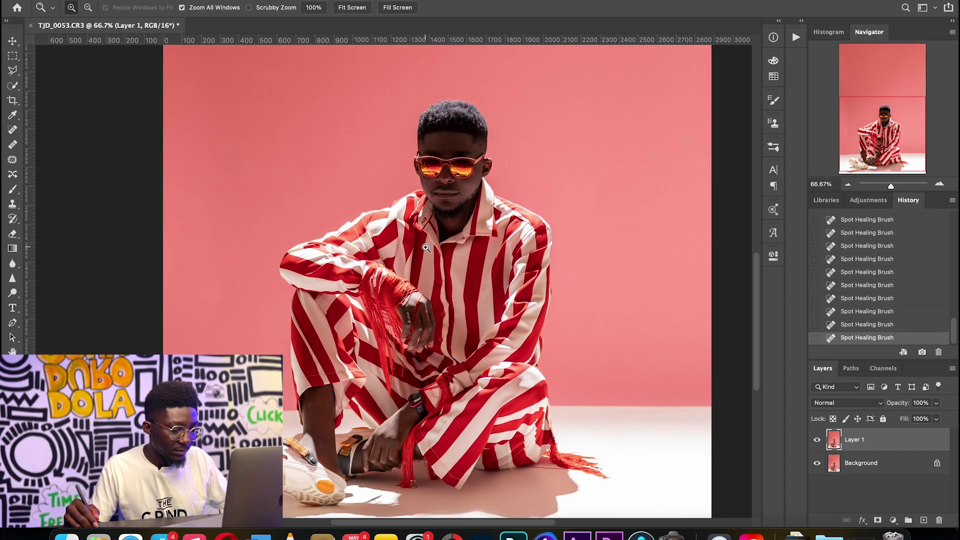
key(super+shift+e)
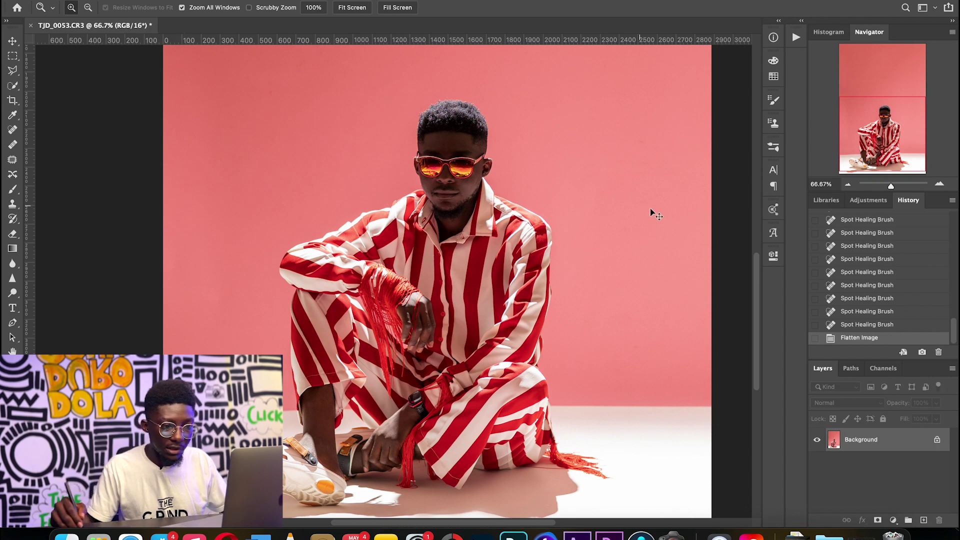
Step: Run the TJD FS frequency separation action with a Gaussian Blur radius of 4 pixels for the Low Frequency layer
click(796, 38)
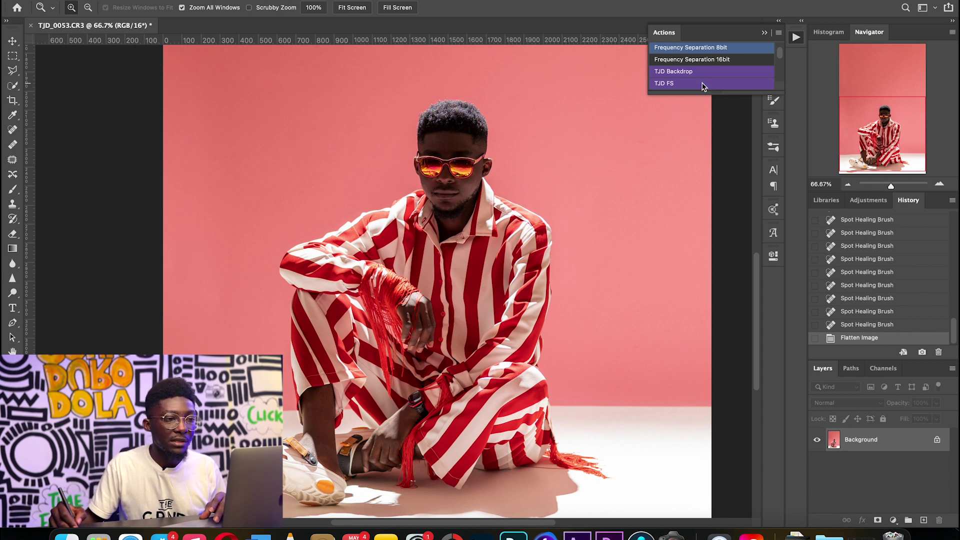
key(F2)
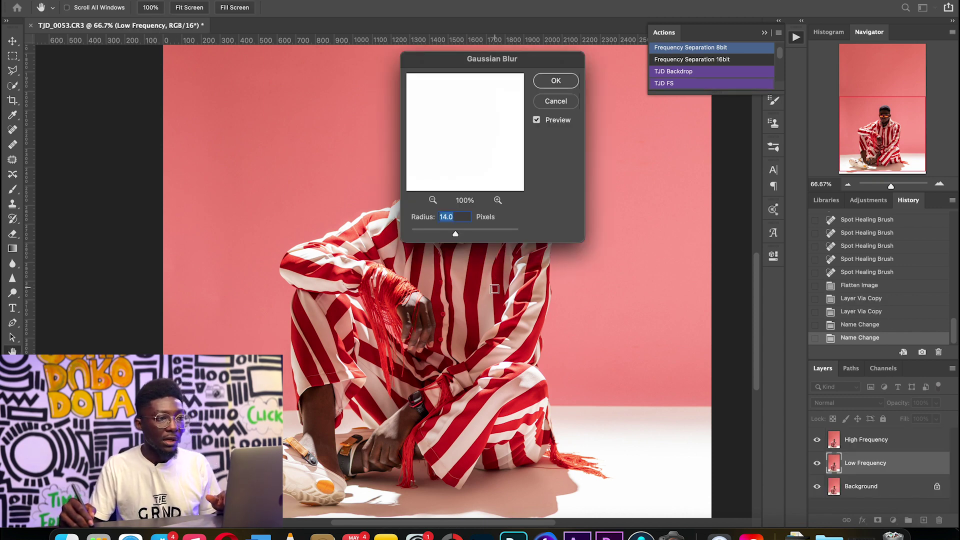
drag(490, 59, 708, 131)
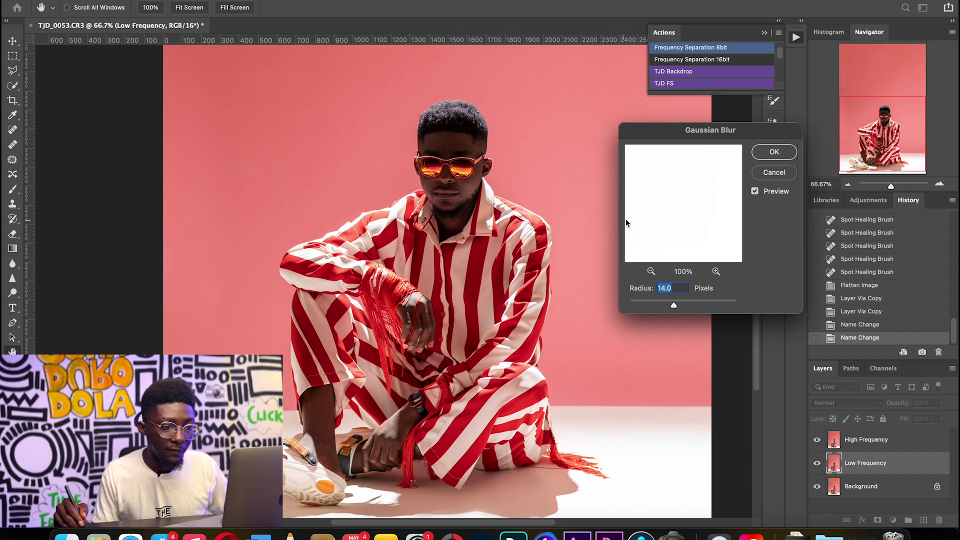
text(4)
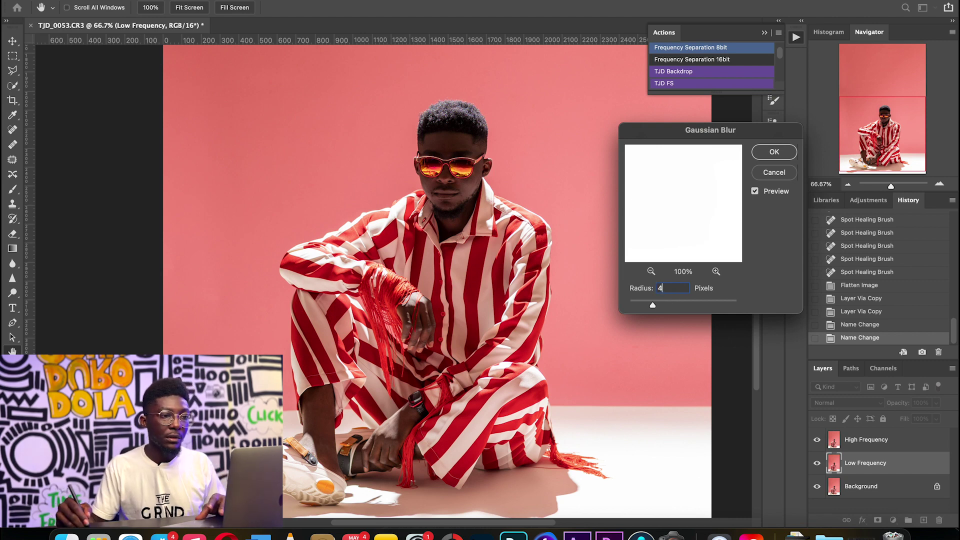
key(Return)
key(alt+F9)
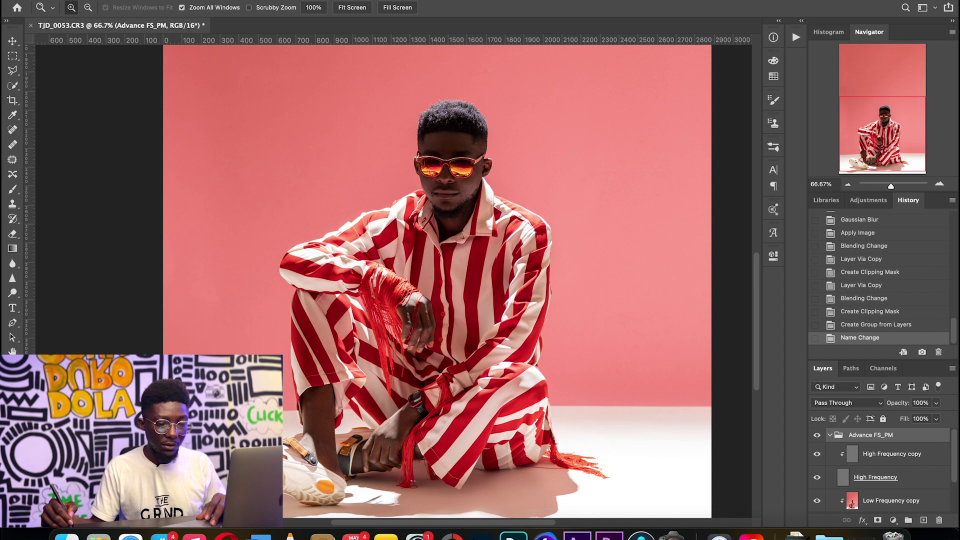
Step: Smooth the skin tones on the shin and the lower hand with the Mixer Brush on the Low Frequency copy layer
click(890, 501)
key(b)
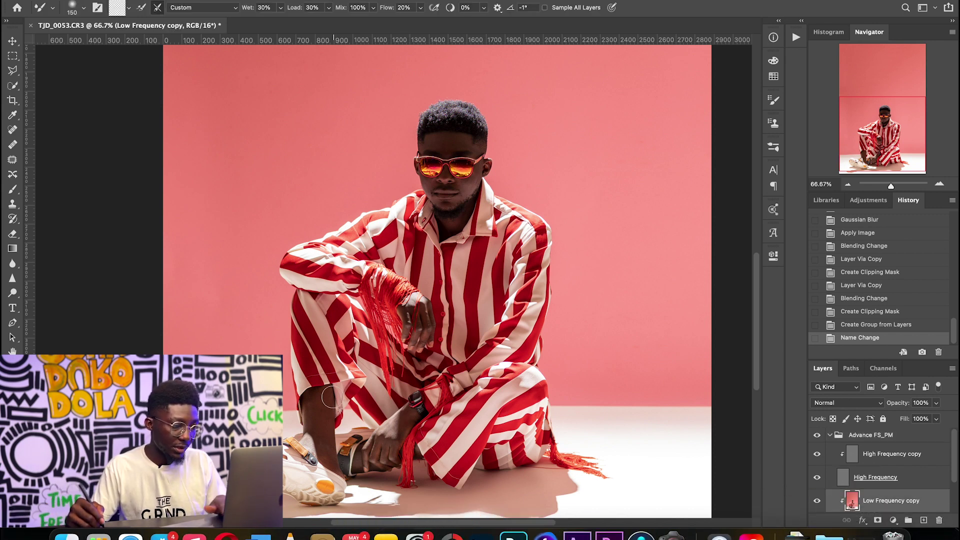
mouse_move(310, 412)
mouse_down()
mouse_move(302, 413)
mouse_move(328, 410)
mouse_up()
mouse_move(327, 410)
mouse_down()
mouse_move(317, 426)
mouse_move(393, 435)
mouse_move(398, 425)
mouse_up()
drag(400, 423, 400, 432)
drag(399, 436, 395, 450)
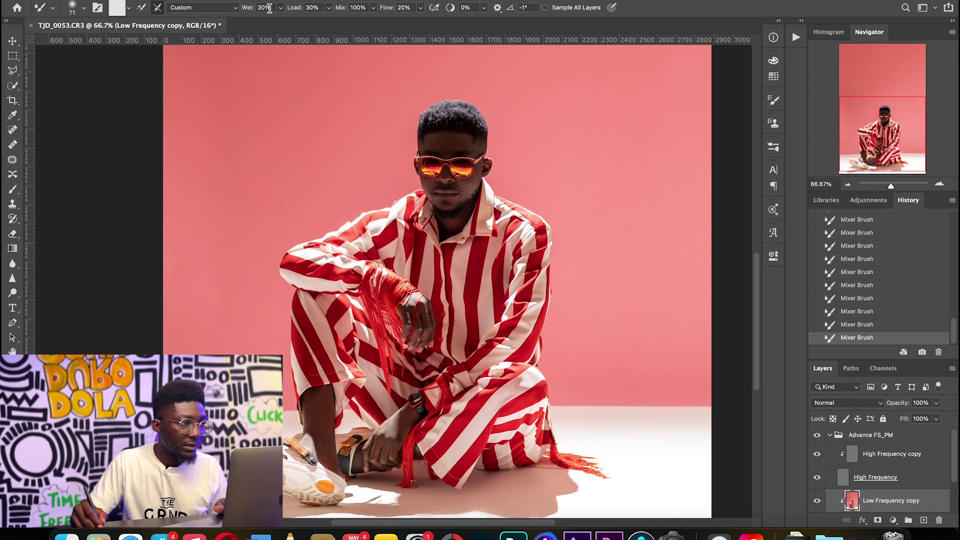
Step: Blend the forehead's skin tones with a Mixer Brush of size 50 on the Low Frequency copy layer
key(z)
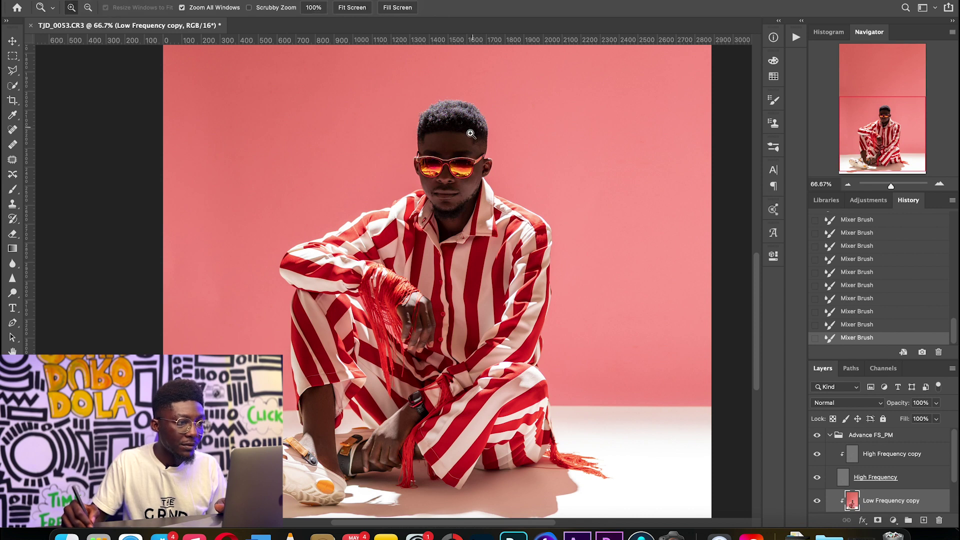
click(480, 131)
click(485, 126)
key(b)
mouse_move(354, 159)
mouse_down()
mouse_move(369, 141)
mouse_move(350, 145)
mouse_up()
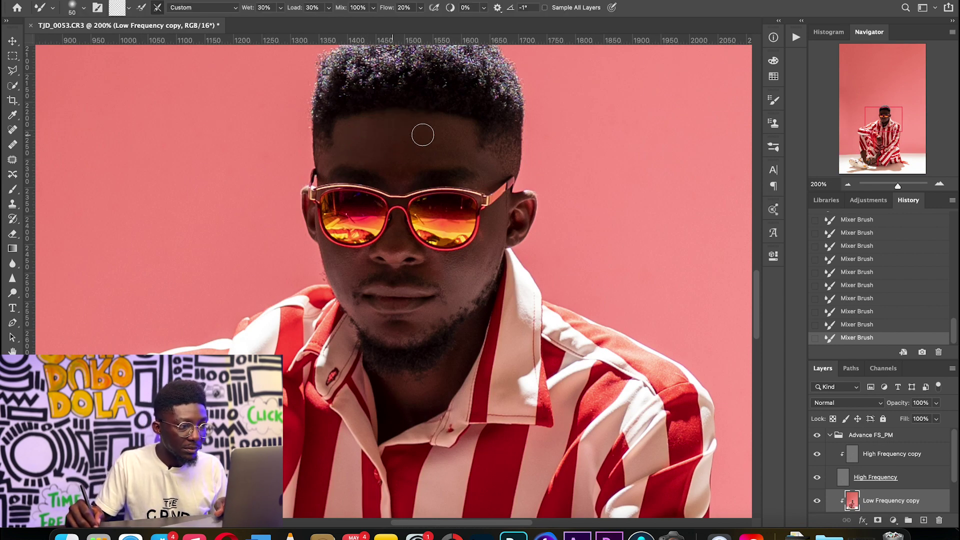
Step: Blend the skin tones on the cheeks and around the mouth with the Mixer Brush, using sizes 32 and 47
drag(364, 275, 350, 280)
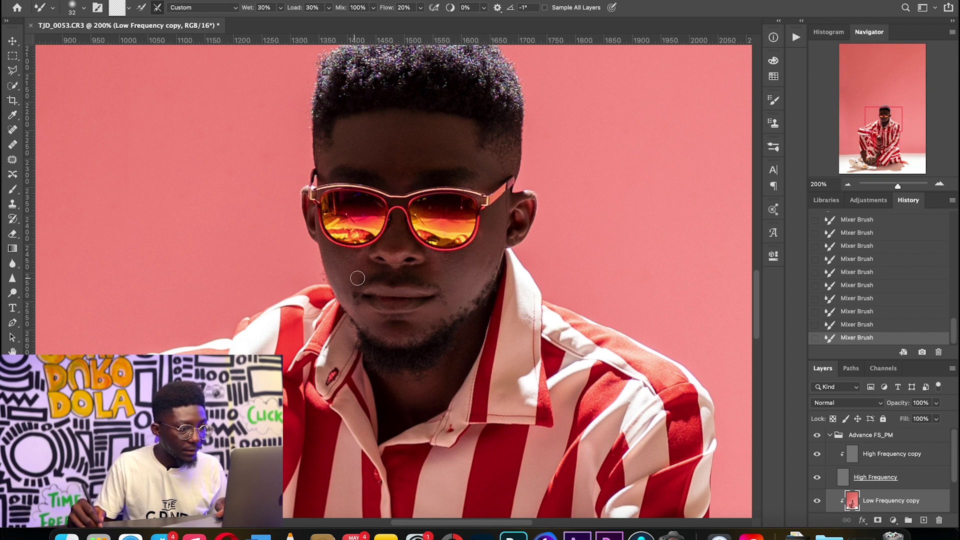
key(bracketright)
key(bracketright)
key(bracketright)
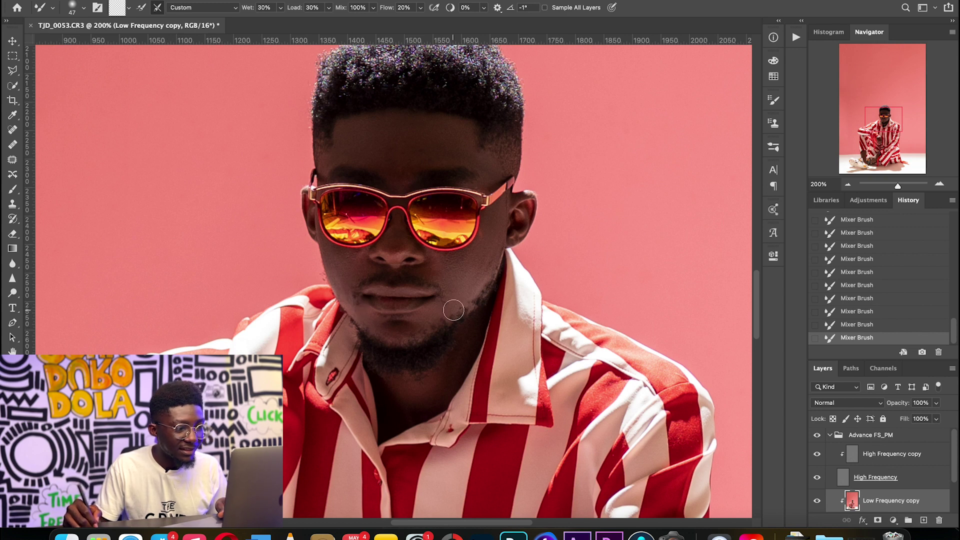
key(z)
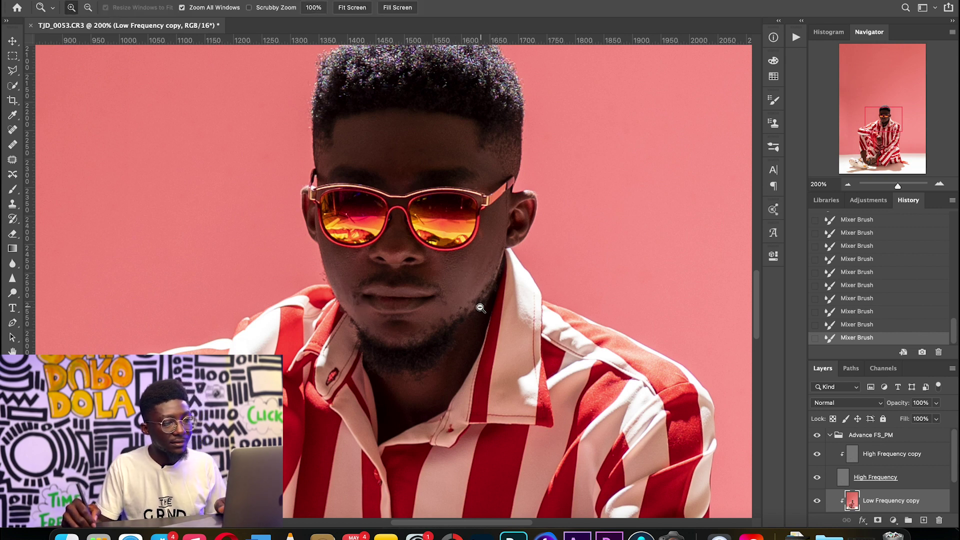
alt+click(479, 306)
alt+click(479, 306)
drag(469, 416, 455, 350)
key(b)
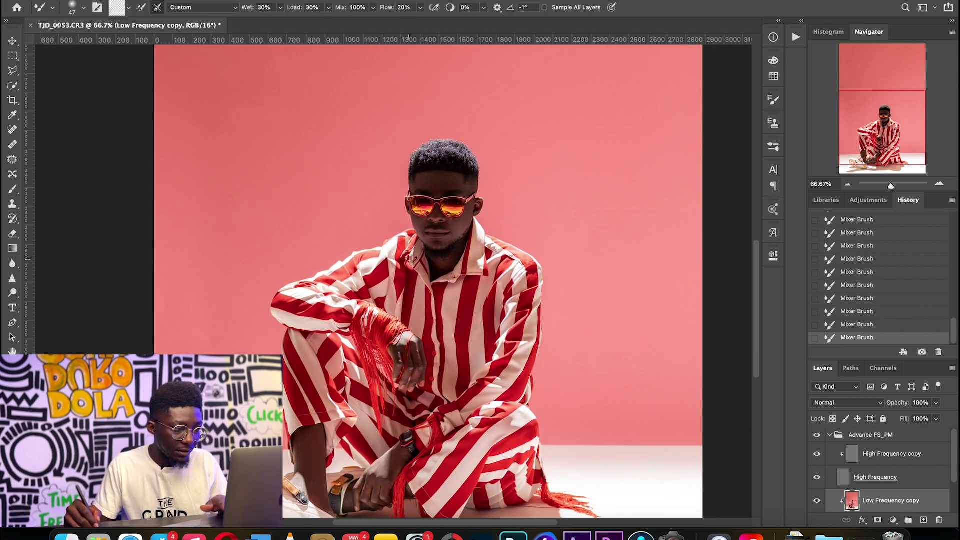
Step: Touch up the skin tones on the lower hand and shin with the Mixer Brush at size 61
scroll(450, 259, down, 5)
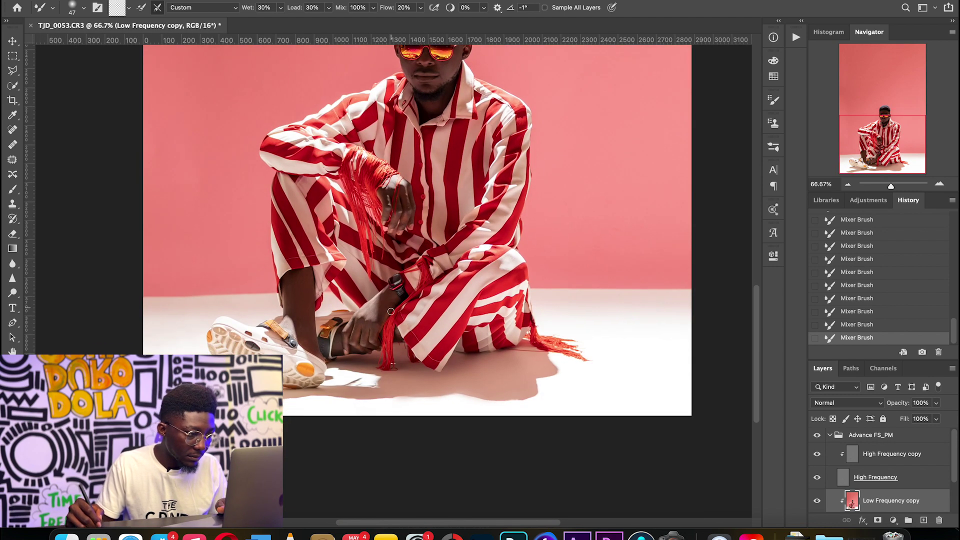
drag(377, 325, 380, 325)
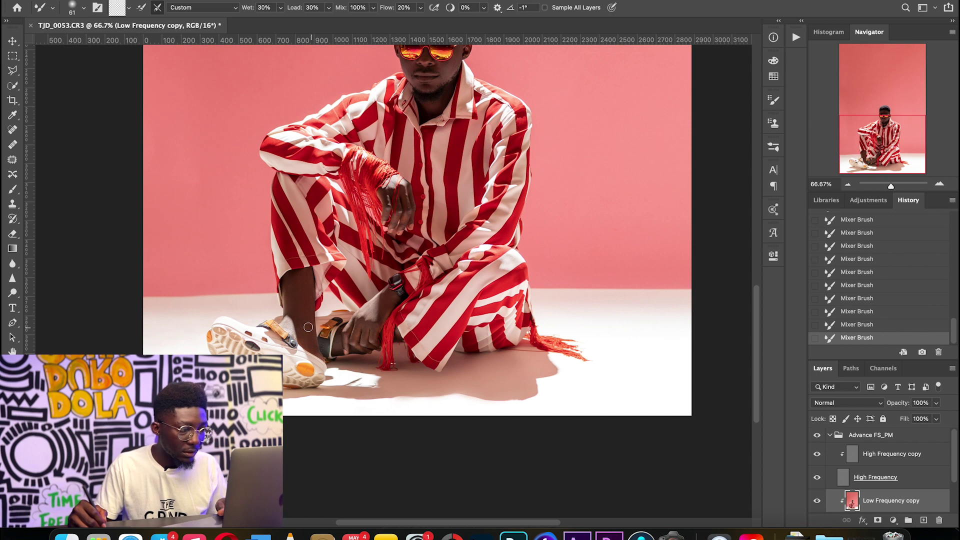
key(z)
key(h)
mouse_move(423, 305)
mouse_down()
mouse_move(455, 262)
mouse_move(415, 239)
mouse_move(440, 281)
mouse_up()
drag(358, 365, 383, 291)
Step: Flatten the image and duplicate the Background layer
alt+click(420, 316)
alt+click(420, 316)
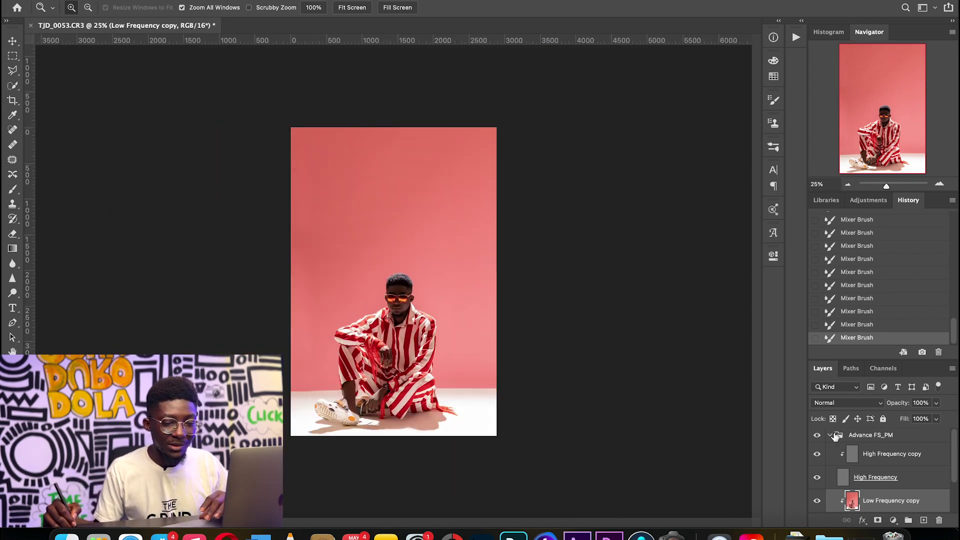
key(super+shift+alt+f)
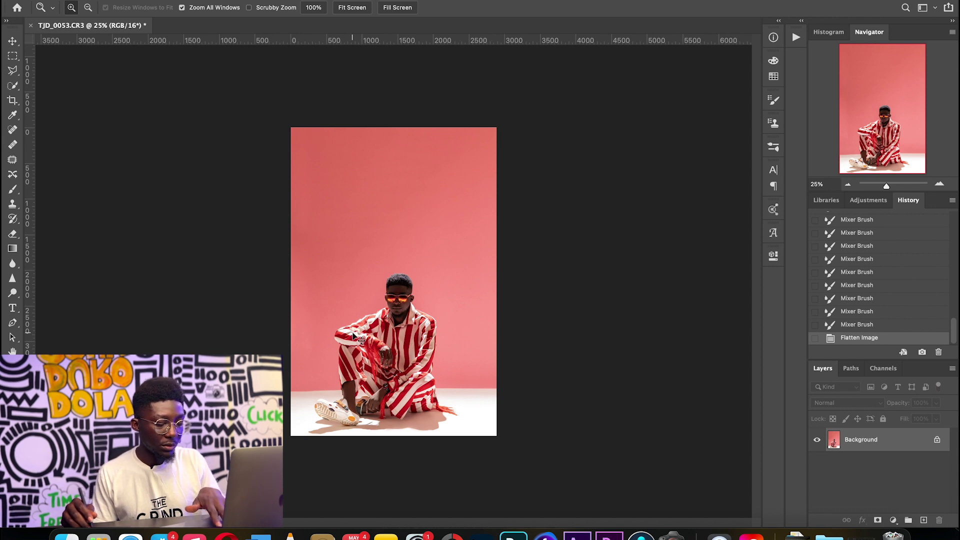
key(super+j)
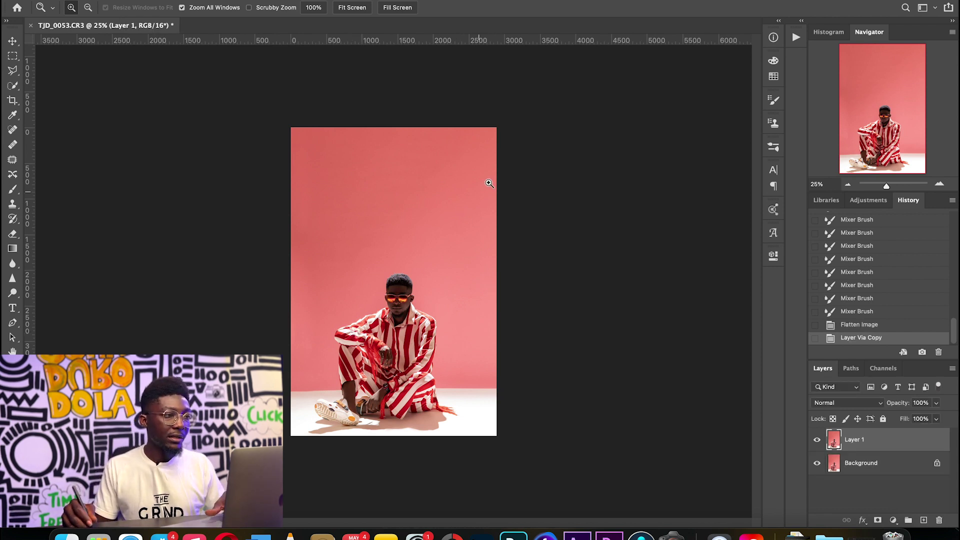
Step: Select the seated man with Select Subject and extend the selection over the white shoe with Quick Selection
click(13, 86)
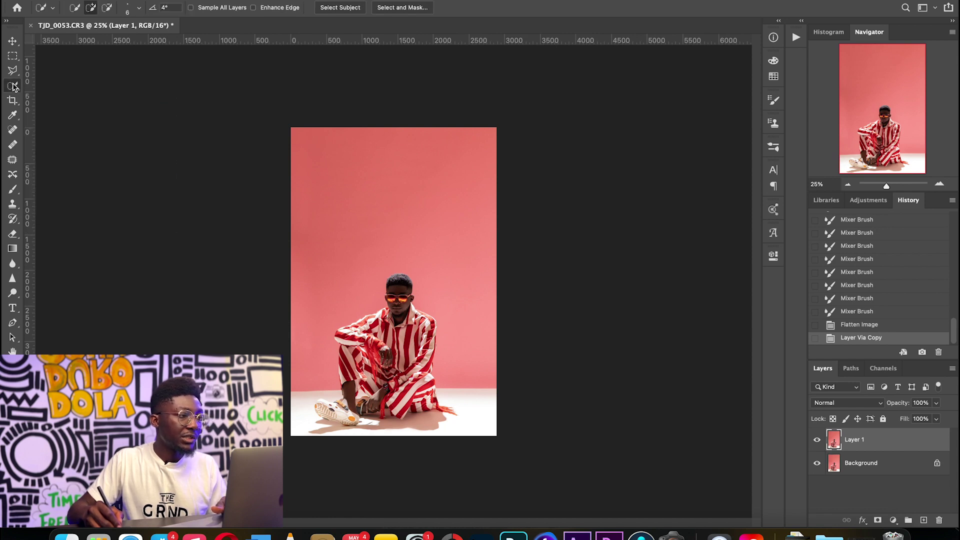
click(341, 9)
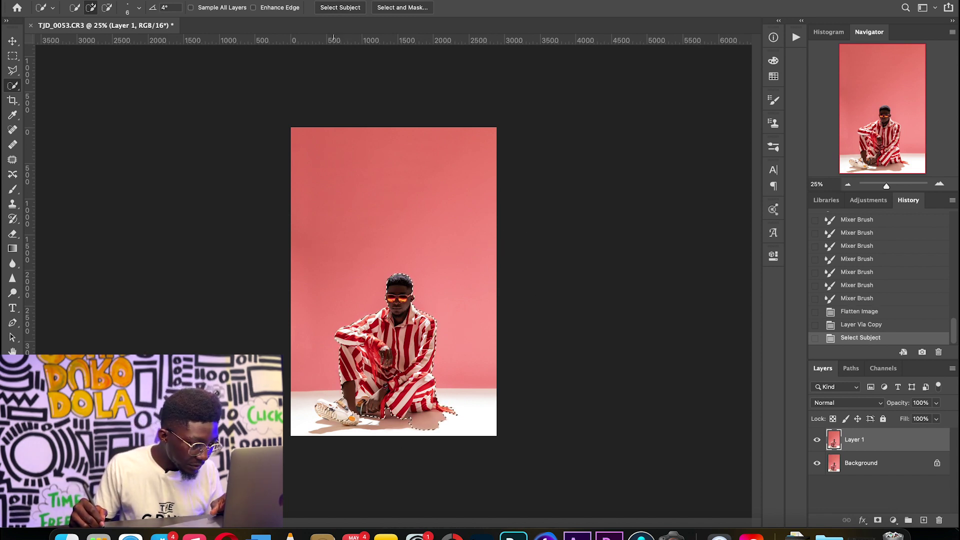
click(340, 406)
Step: Refine the selection with Quick Selection, including the whole shoe and excluding the floor shadow beneath the man
key(z)
click(332, 407)
click(430, 400)
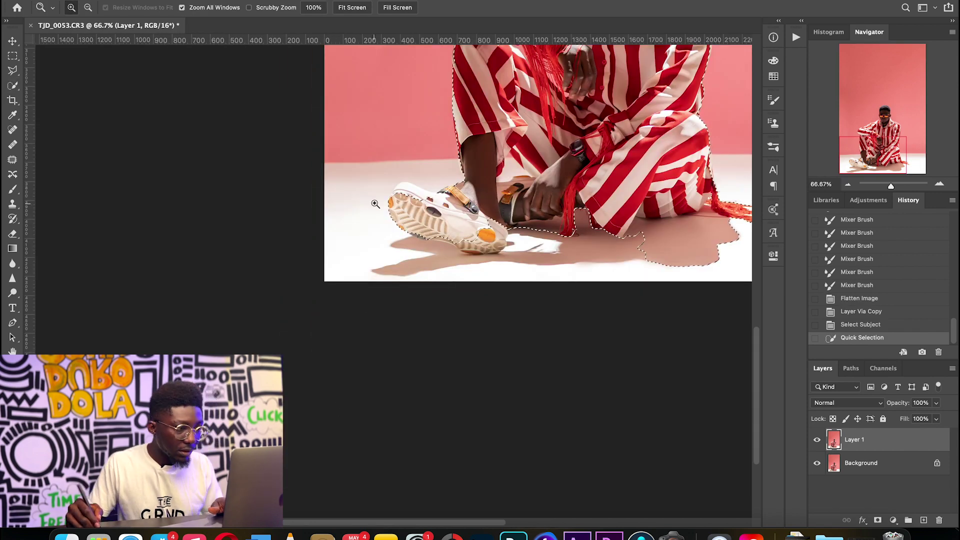
drag(498, 203, 412, 318)
key(w)
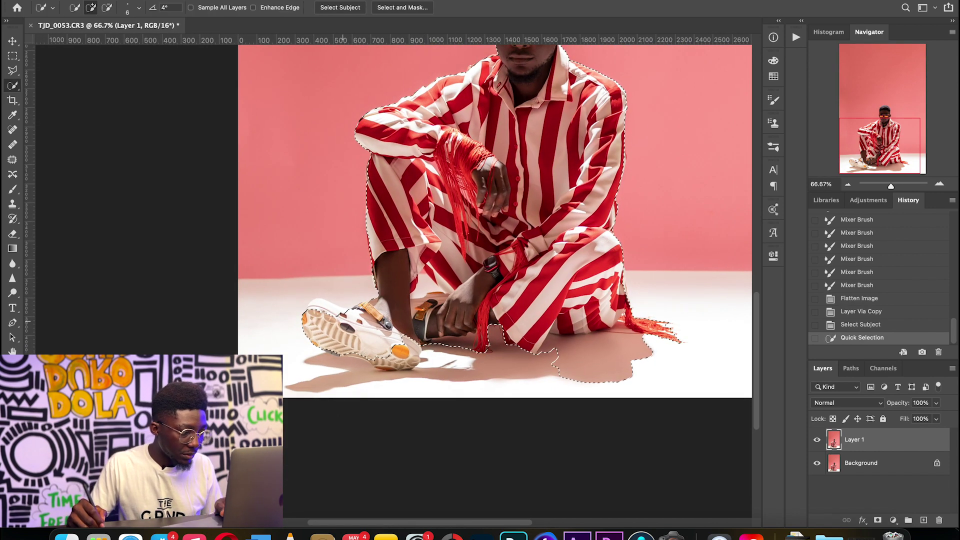
Step: Copy the selected man onto his own layer, check the cutout with the layers beneath hidden, and make Layer 1 active
key(z)
alt+click(403, 391)
alt+click(403, 390)
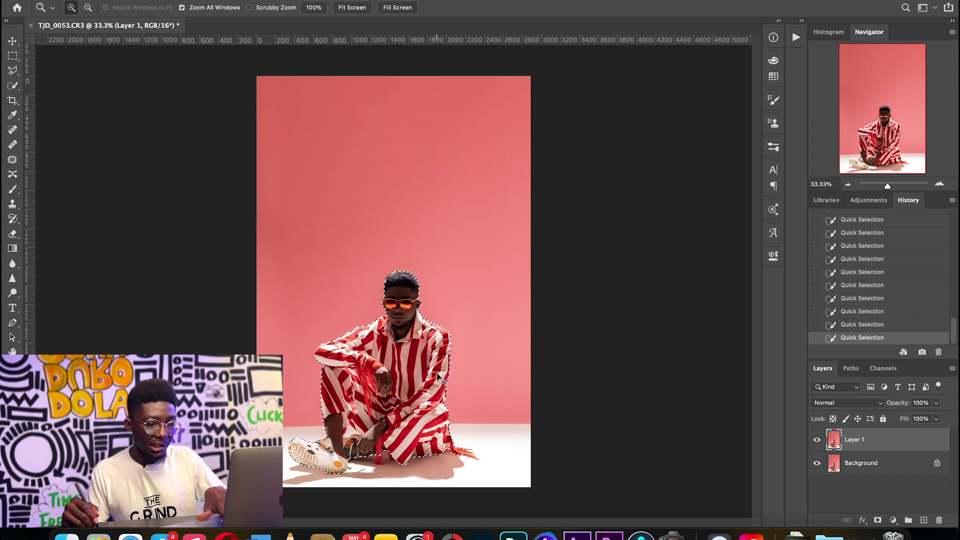
key(ctrl+j)
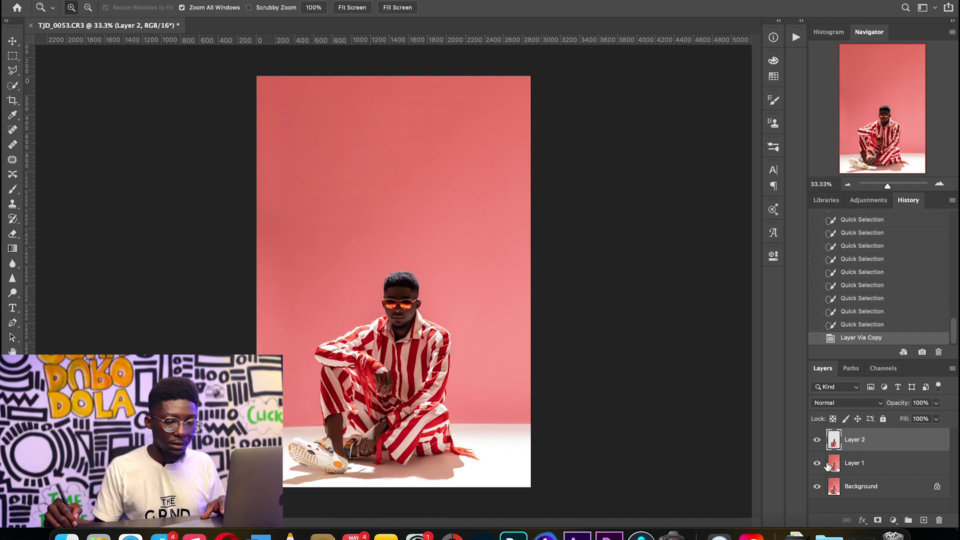
drag(817, 464, 817, 486)
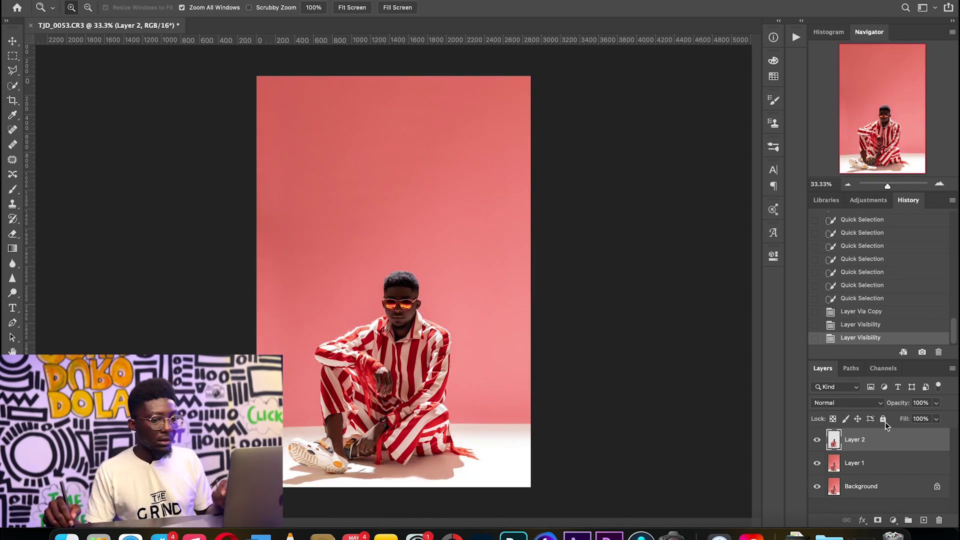
click(872, 463)
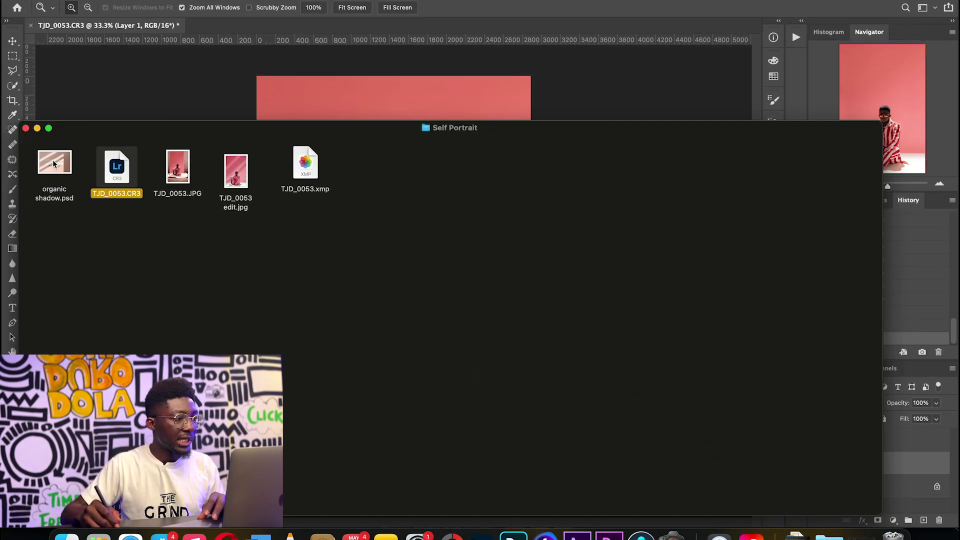
Step: Switch to Freepik in the browser and search for "organic shadow mockup"
click(58, 168)
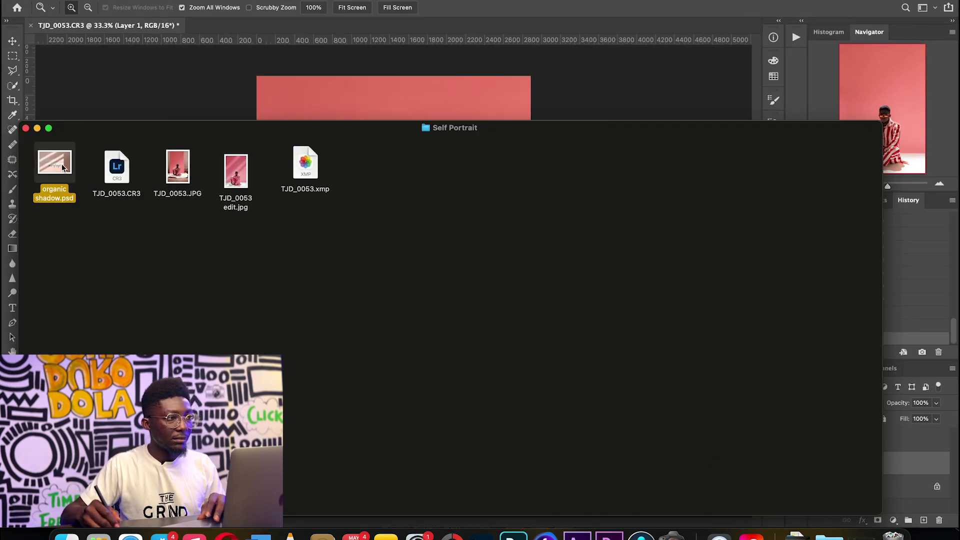
text(c shadow )
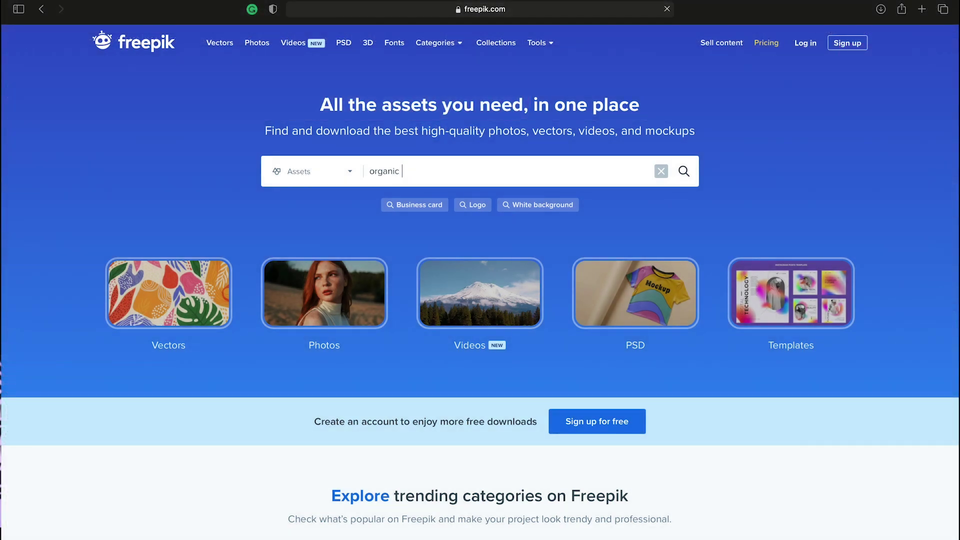
text(mockup)
key(Return)
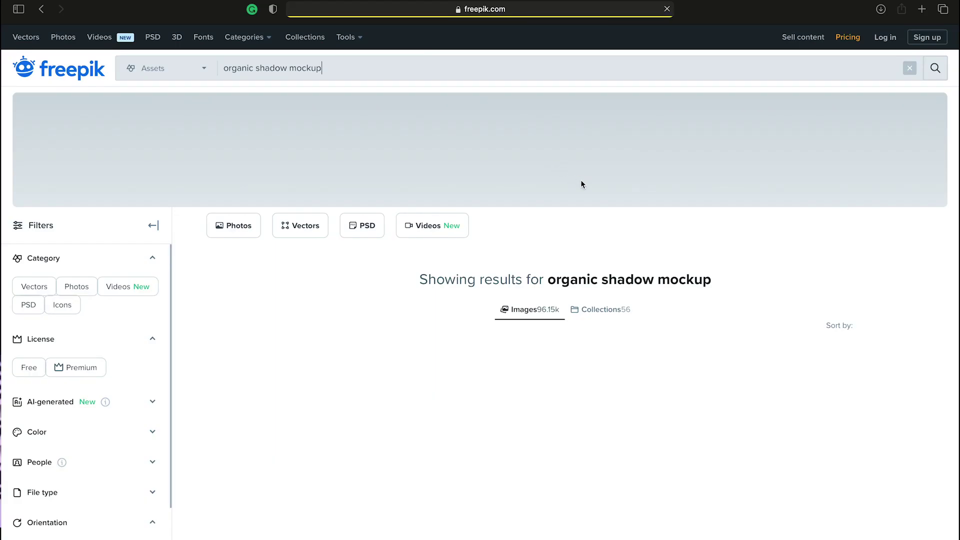
Step: Dismiss the advert and browse the organic shadow mockup results for suitable shadow overlays
scroll(584, 247, down, 10)
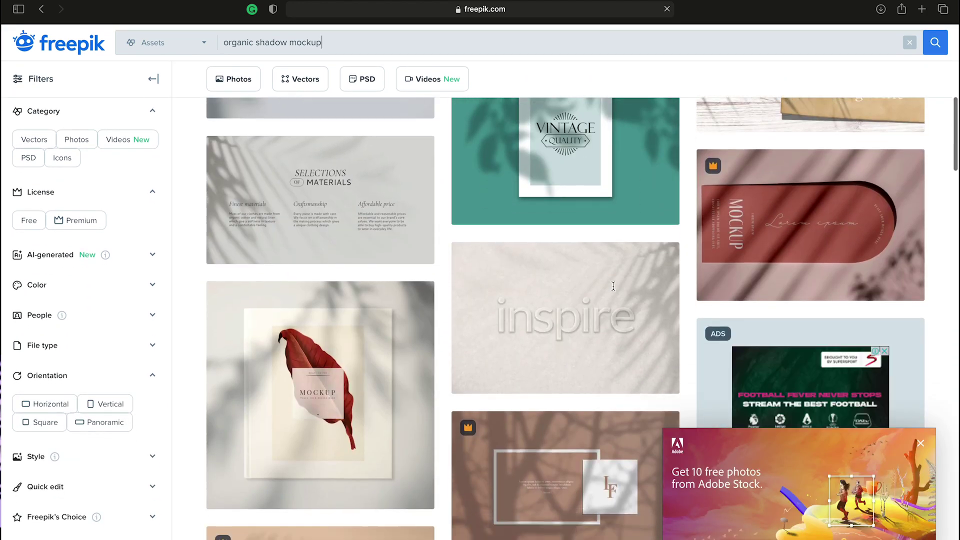
scroll(613, 286, down, 5)
click(922, 444)
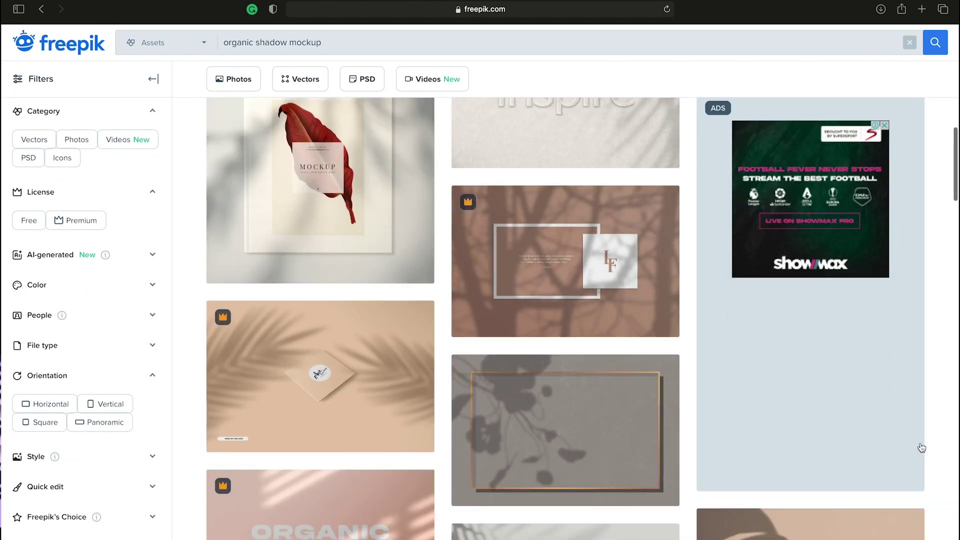
scroll(603, 309, down, 8)
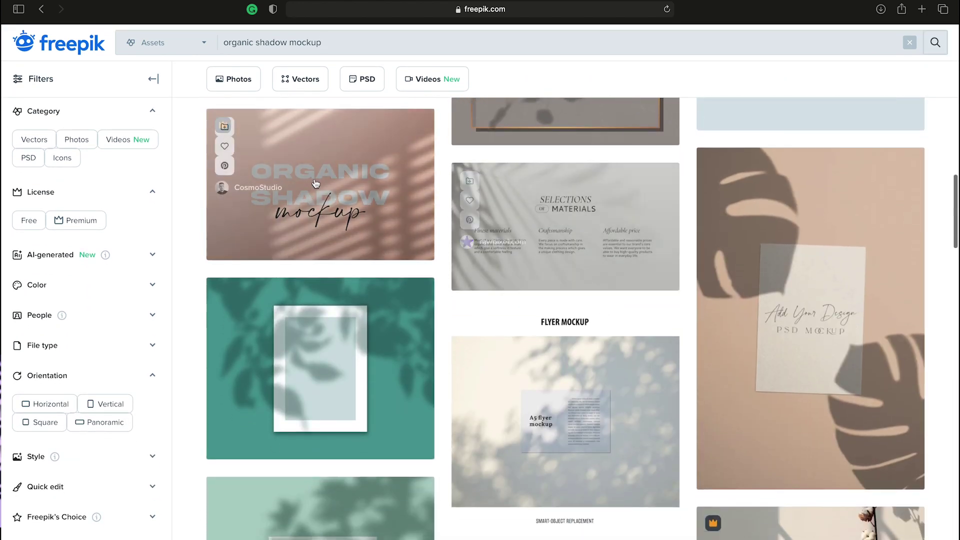
scroll(524, 295, down, 3)
scroll(524, 295, down, 15)
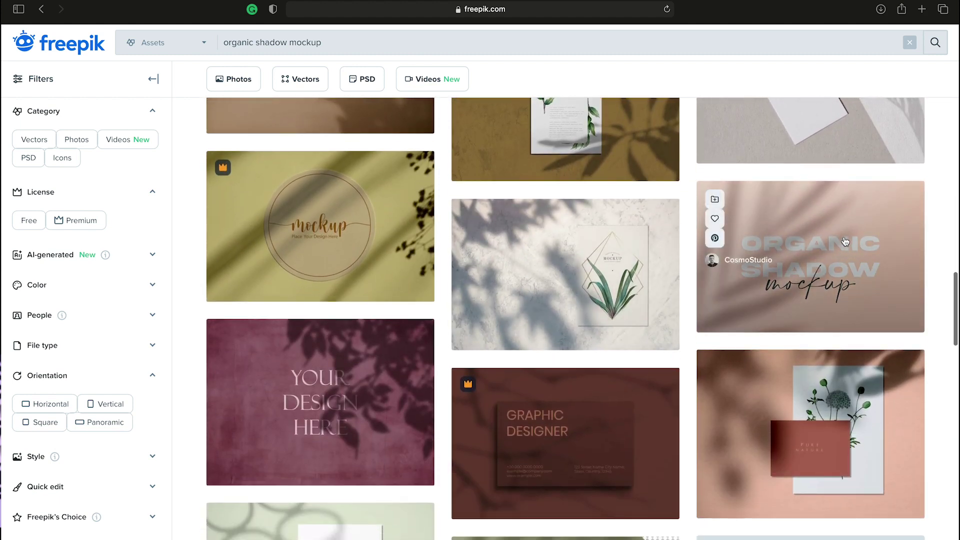
scroll(797, 258, down, 11)
scroll(797, 257, down, 20)
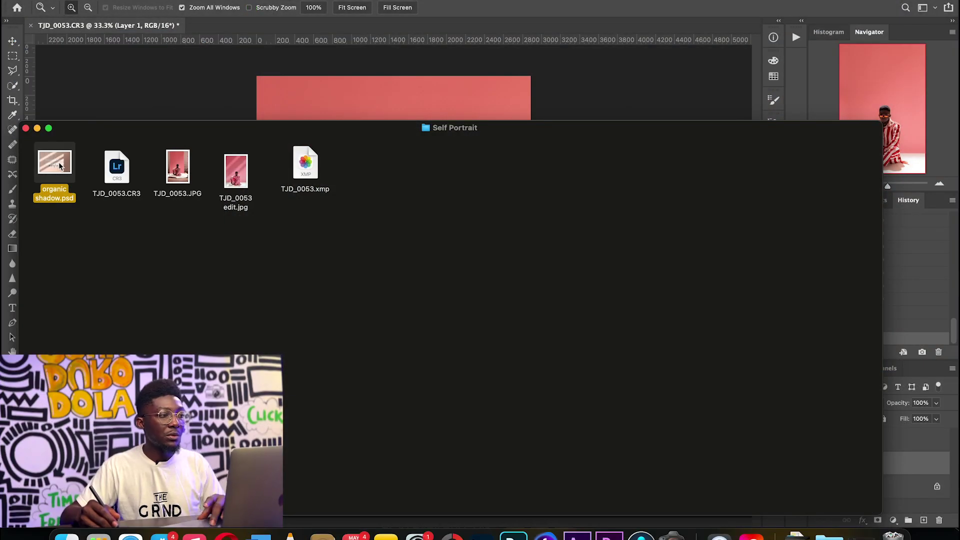
Step: Open organic shadow.psd in Photoshop and hide its YOUR IMAGE HERE layer and BACKGROUND group, keeping LIGHTING and SHADOW visible
double_click(59, 166)
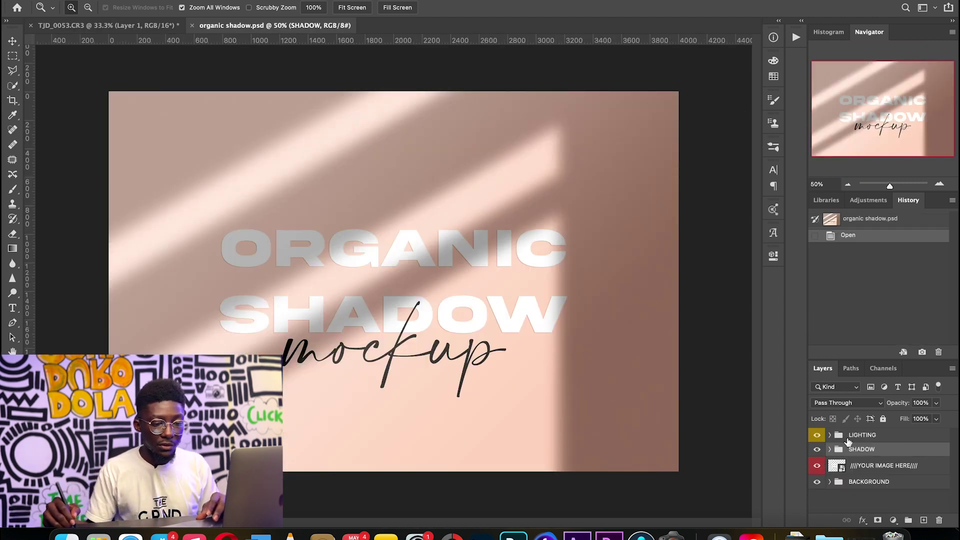
click(817, 466)
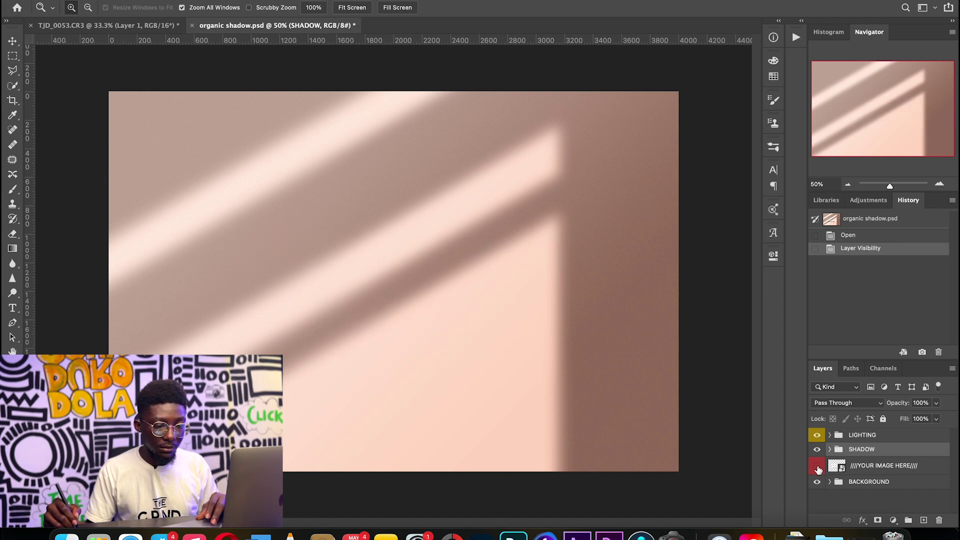
click(817, 449)
click(817, 435)
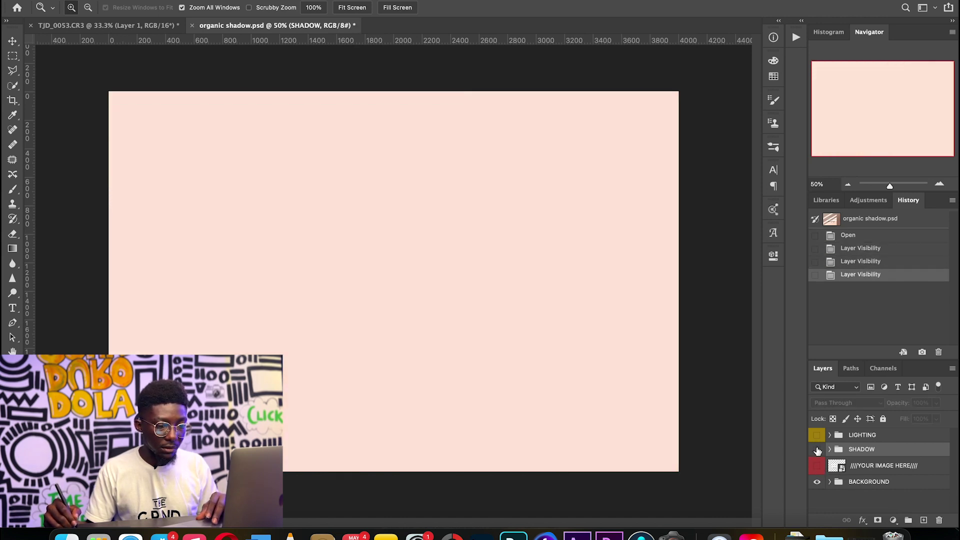
click(817, 449)
click(817, 435)
click(817, 482)
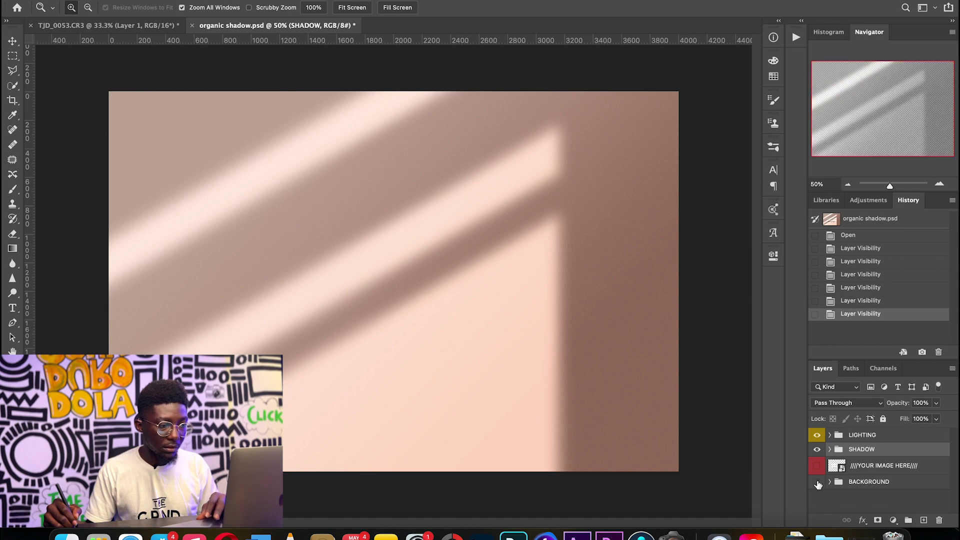
Step: Copy the LIGHTING and SHADOW groups into TJD_0053.CR3 between Layer 2 and Layer 1, and move them up over the backdrop
shift+click(864, 435)
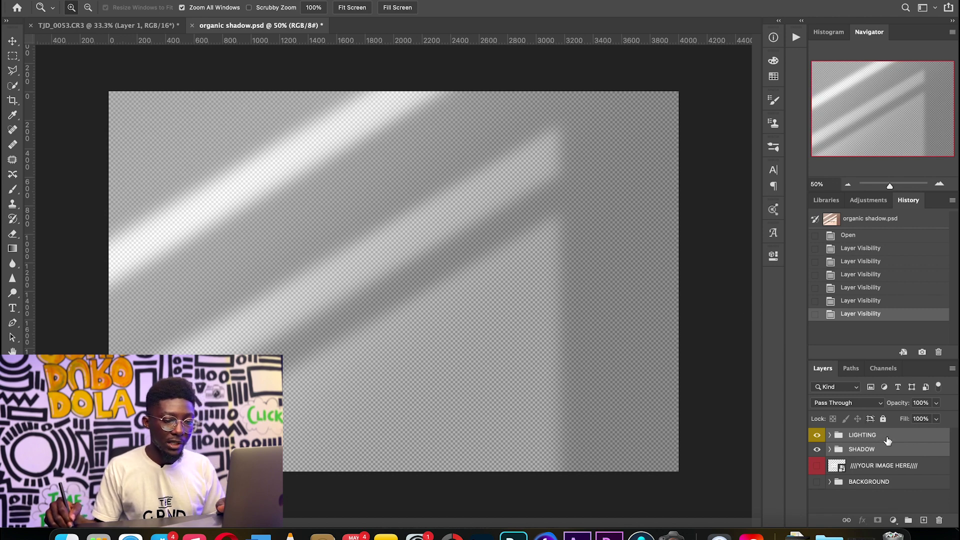
drag(887, 440, 365, 294)
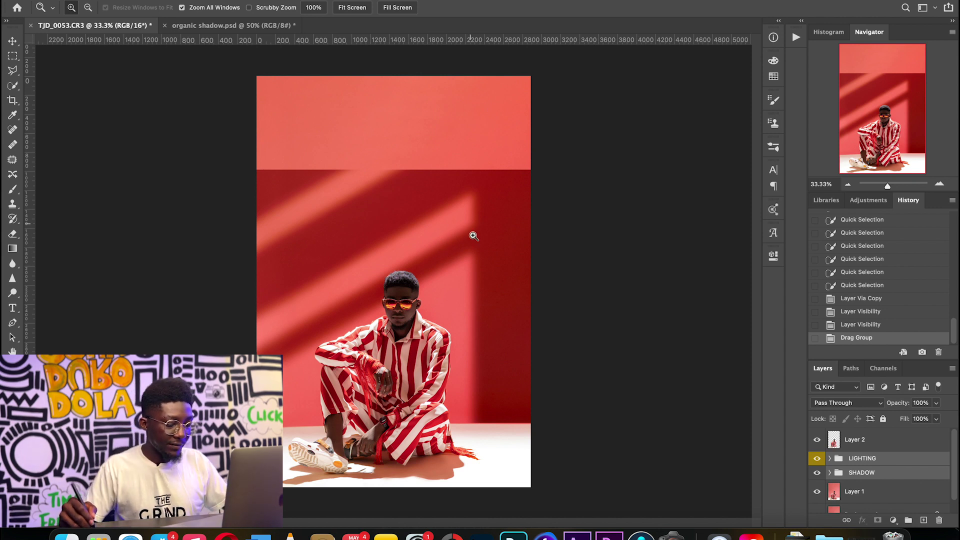
key(v)
drag(506, 315, 520, 264)
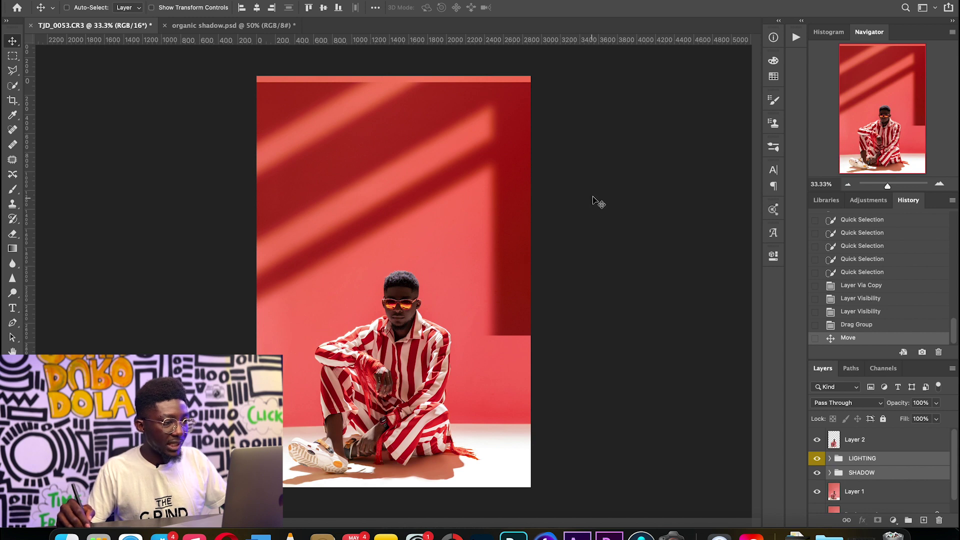
Step: Stretch the LIGHTING and SHADOW groups vertically to about 160% and position them across the backdrop behind the man
key(ctrl+t)
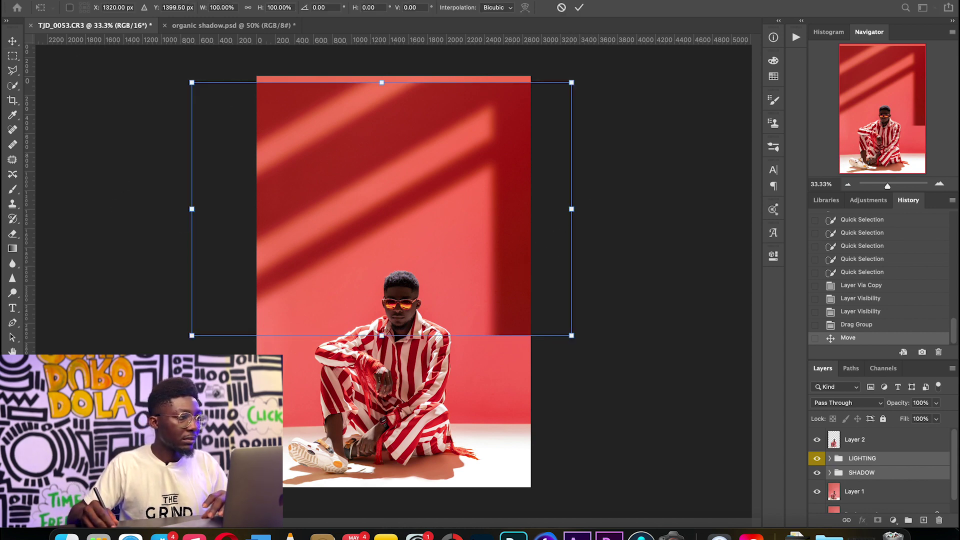
click(145, 1)
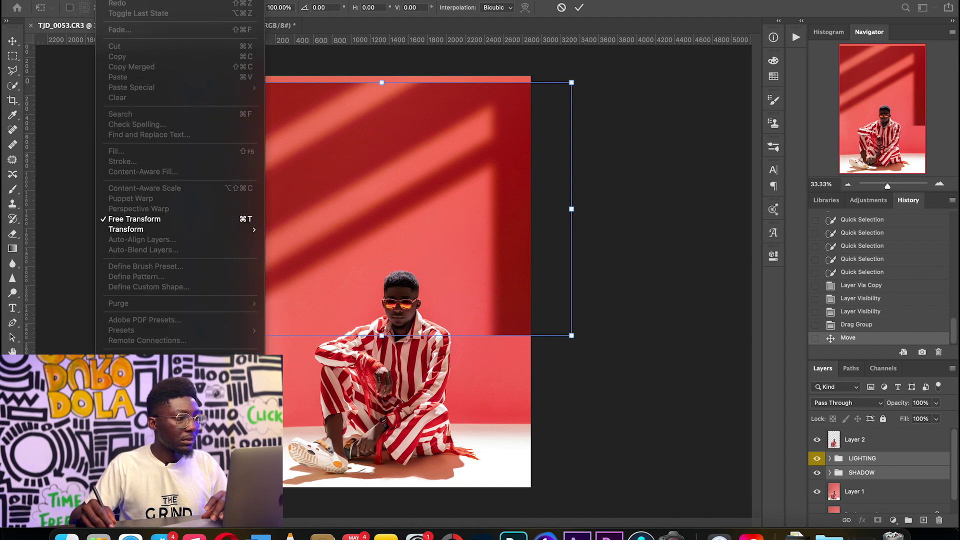
click(562, 125)
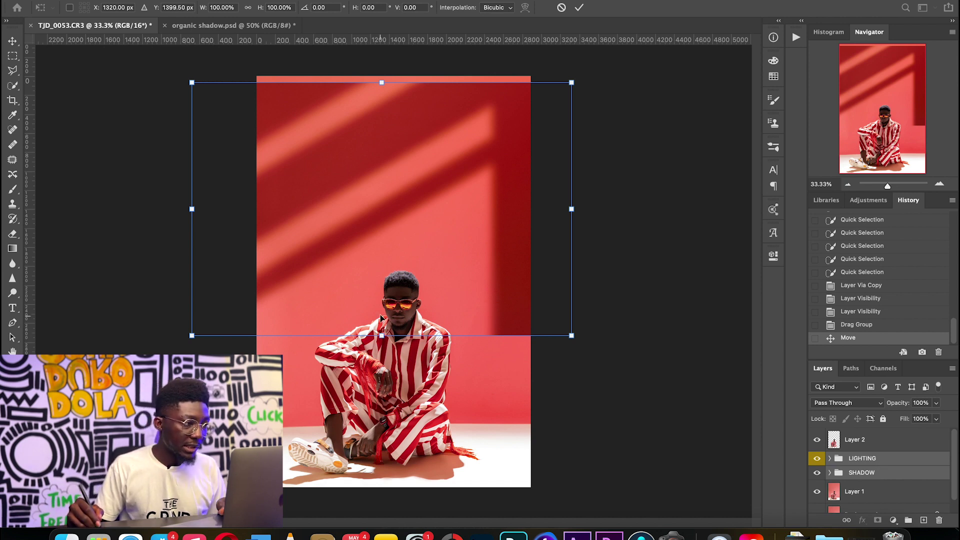
drag(382, 335, 408, 465)
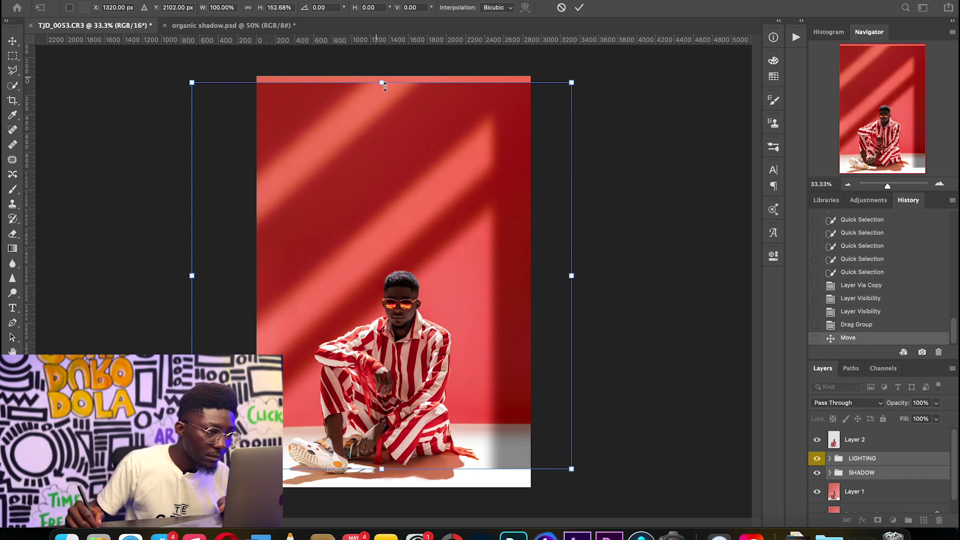
drag(384, 86, 381, 64)
drag(520, 335, 521, 332)
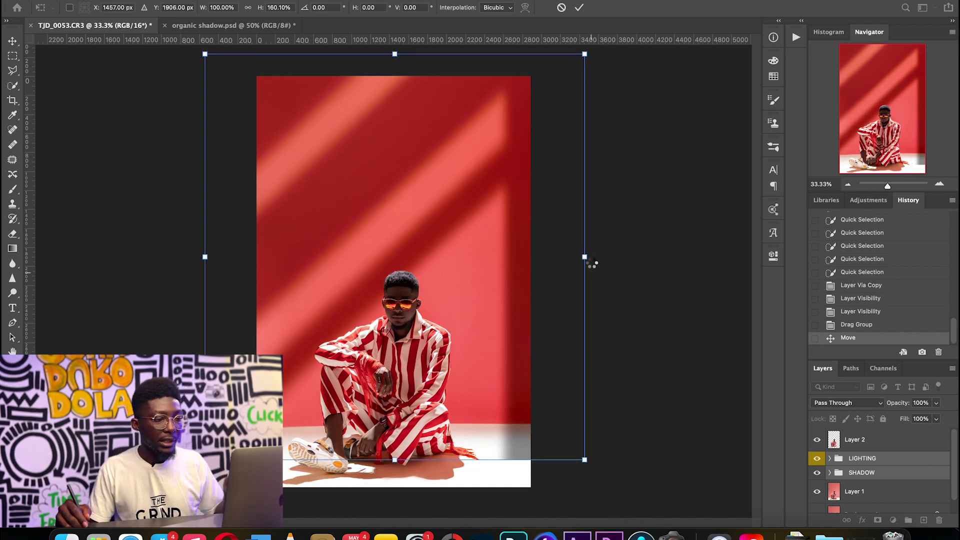
key(Return)
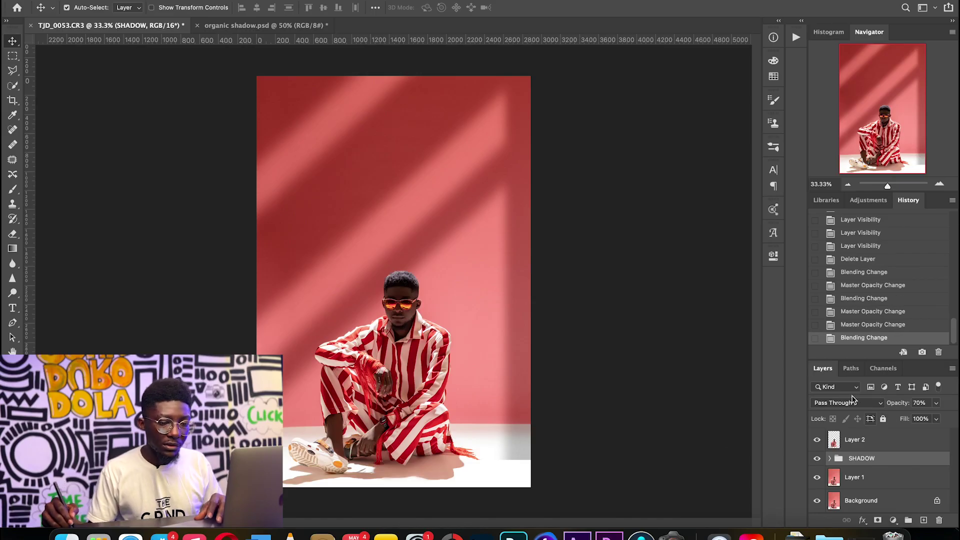
Step: Change the SHADOW group's blend mode to Linear Burn and keep its opacity at 70%
click(855, 406)
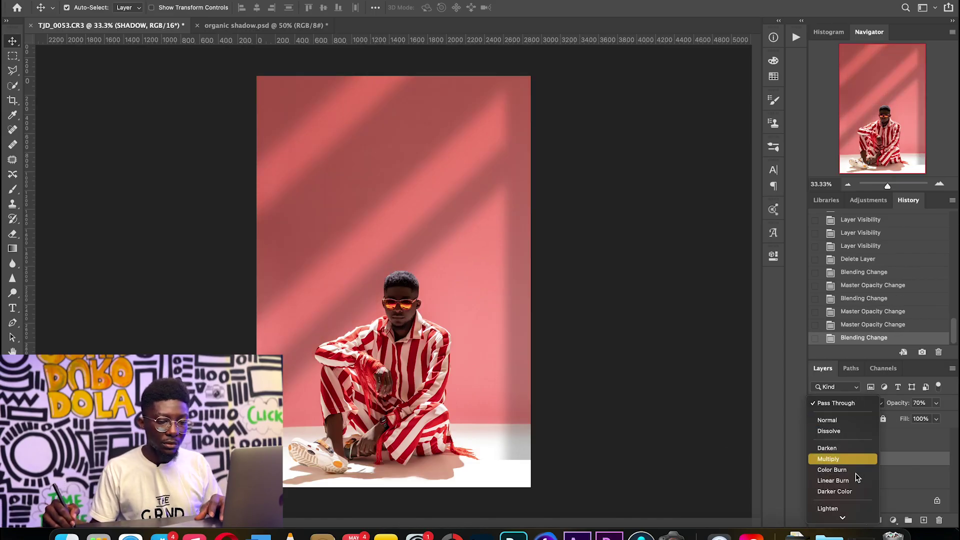
click(853, 480)
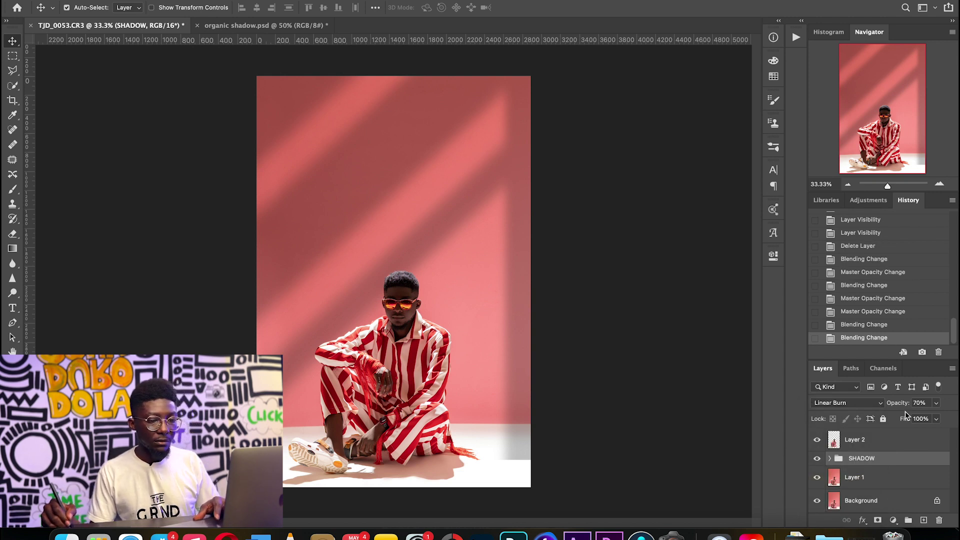
drag(907, 405, 908, 405)
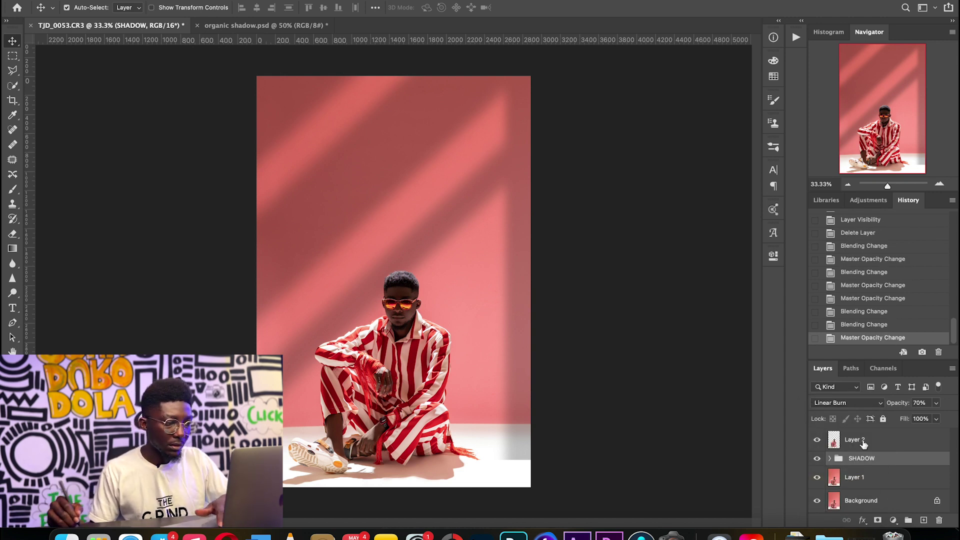
Step: Shift the whole SHADOW group up and rightward so its vertical edge leaves the canvas, and lower its opacity to 50%
key(z)
alt+click(434, 437)
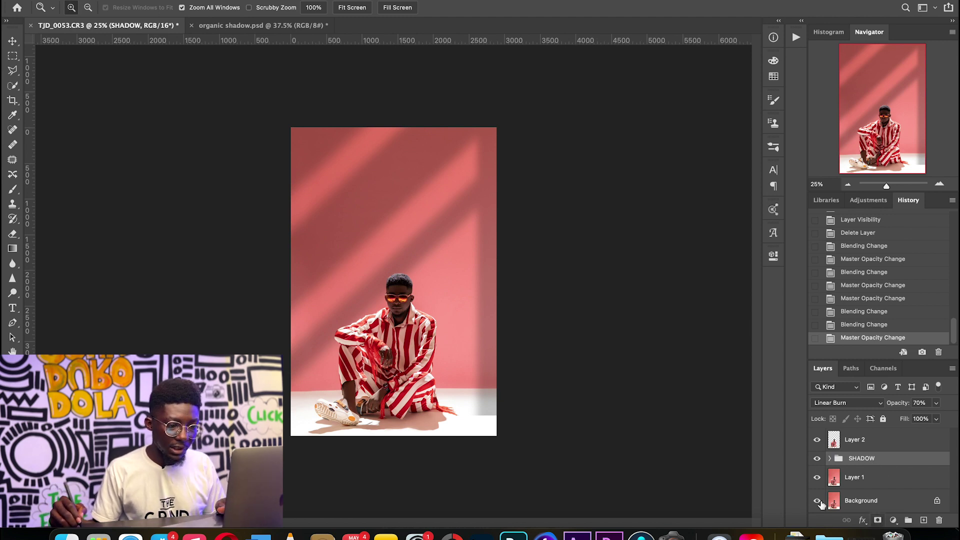
key(v)
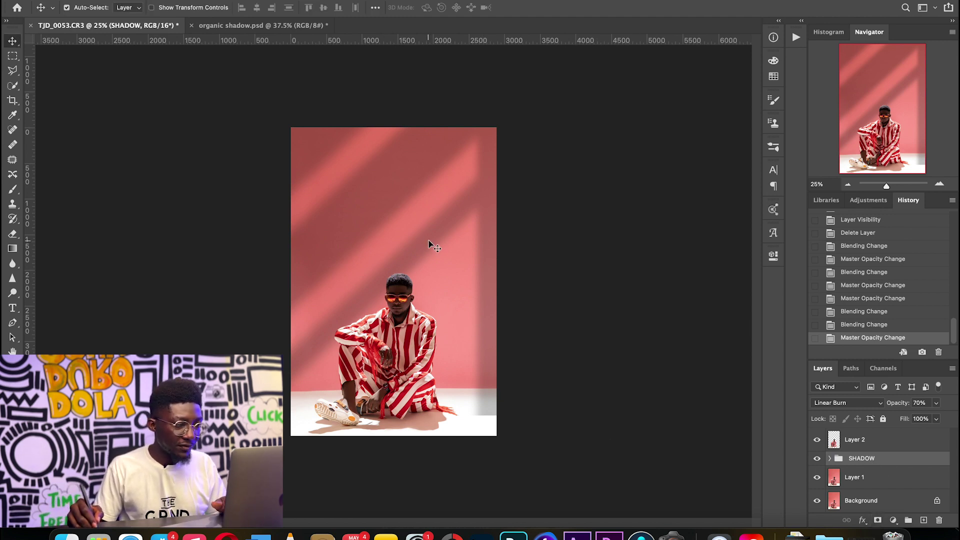
drag(428, 240, 453, 236)
key(super+z)
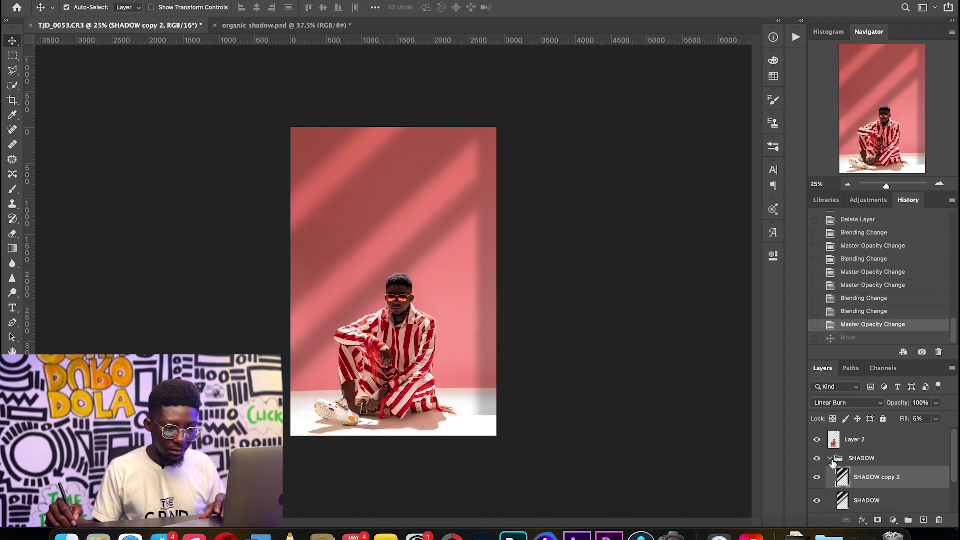
click(830, 459)
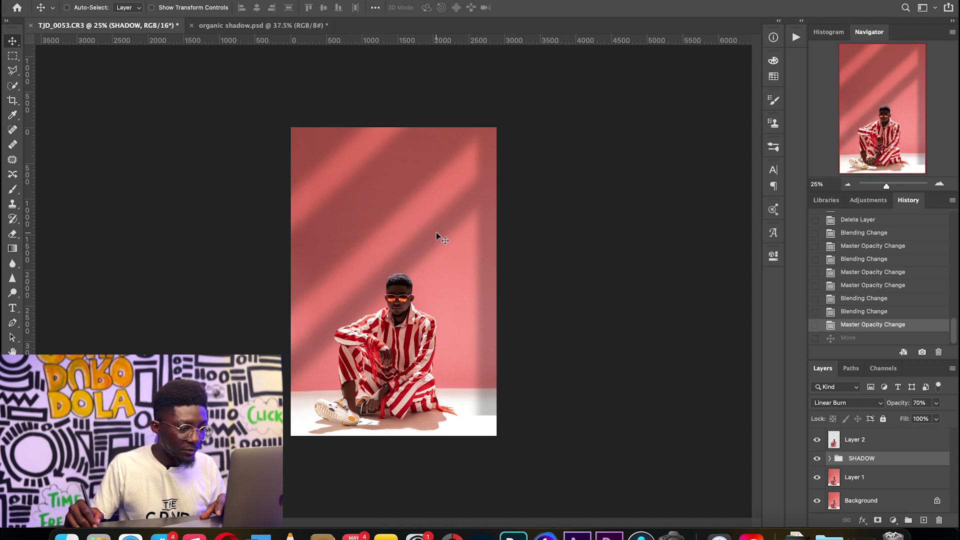
drag(436, 232, 456, 208)
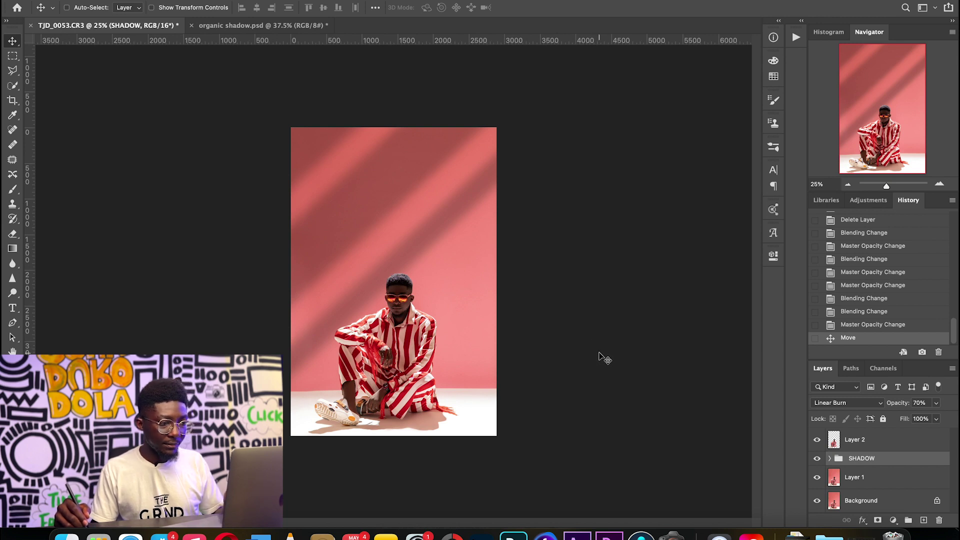
key(6)
key(5)
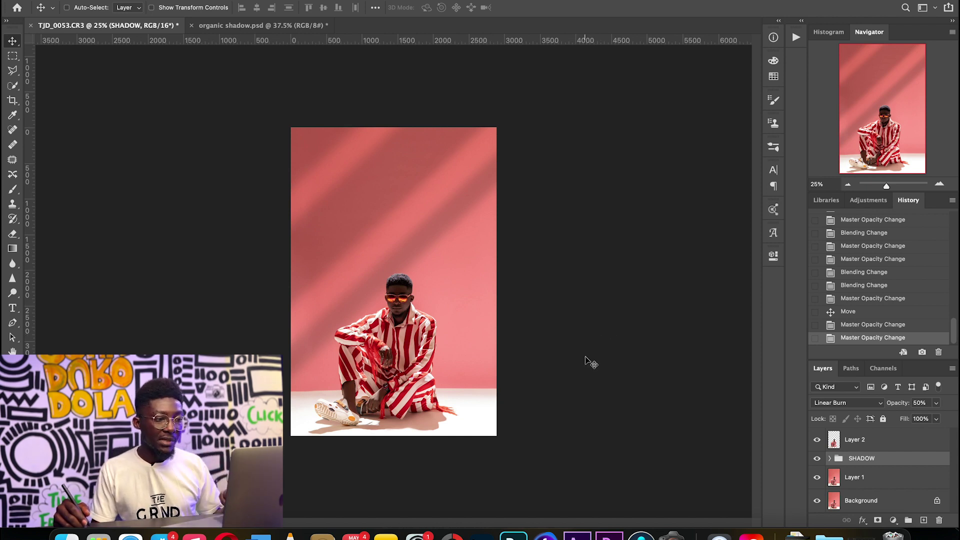
Step: Stamp all visible layers into a new merged layer above Layer 2
click(870, 441)
shift+click(864, 505)
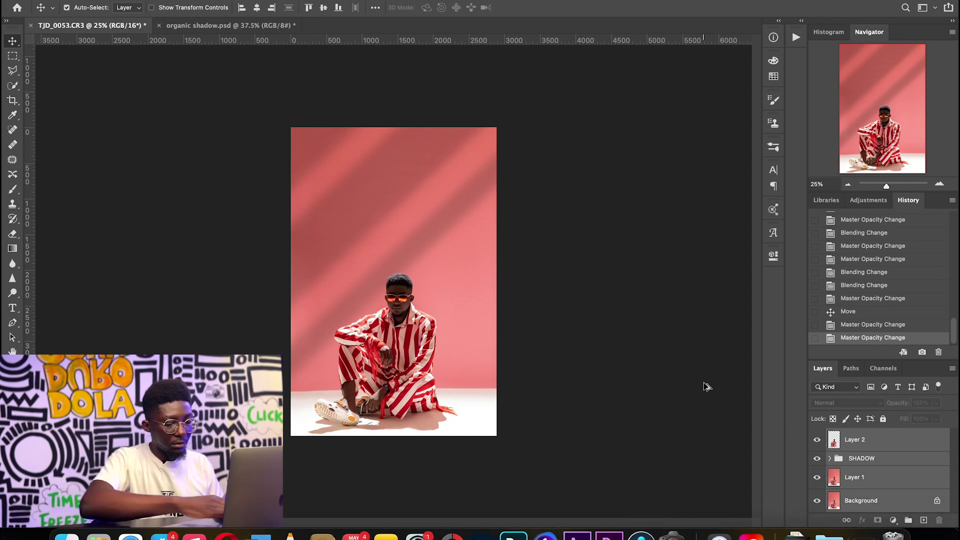
key(super+shift+alt+e)
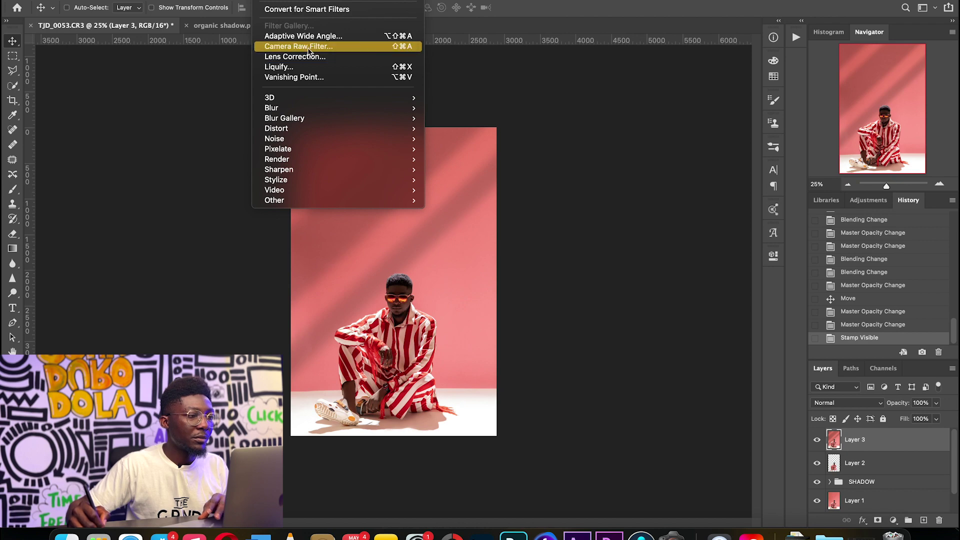
Step: Open the merged layer in the Camera Raw Filter and set the Color Mixer's Reds hue to +12
click(307, 47)
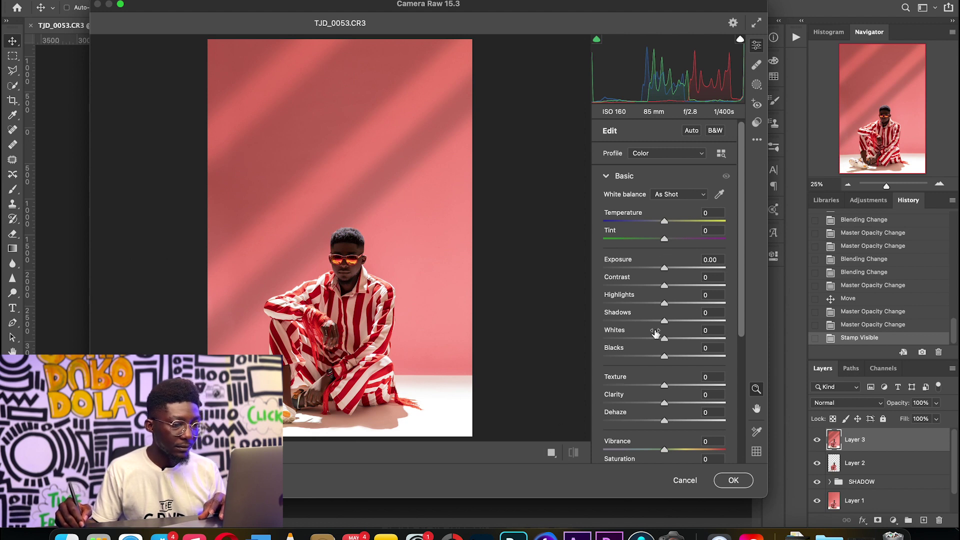
drag(738, 259, 753, 395)
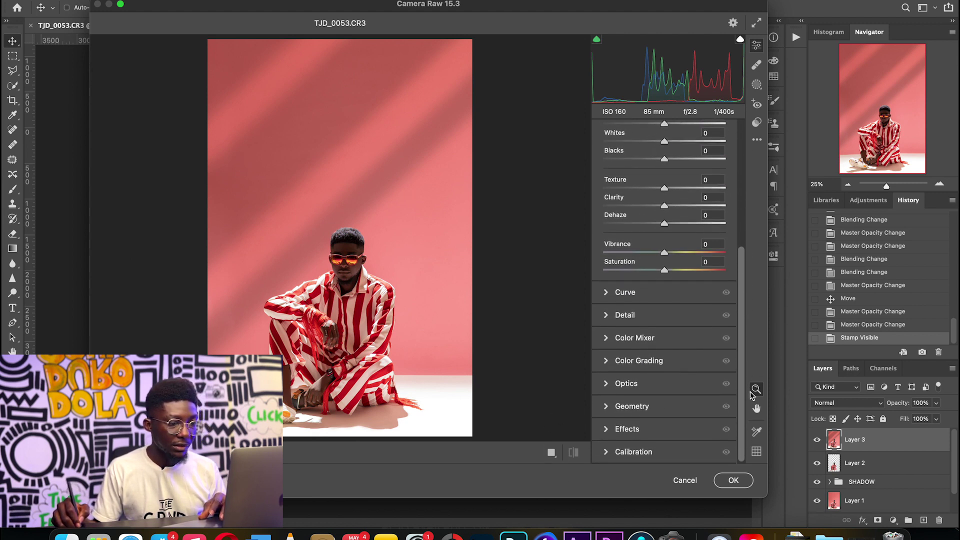
scroll(645, 165, up, 4)
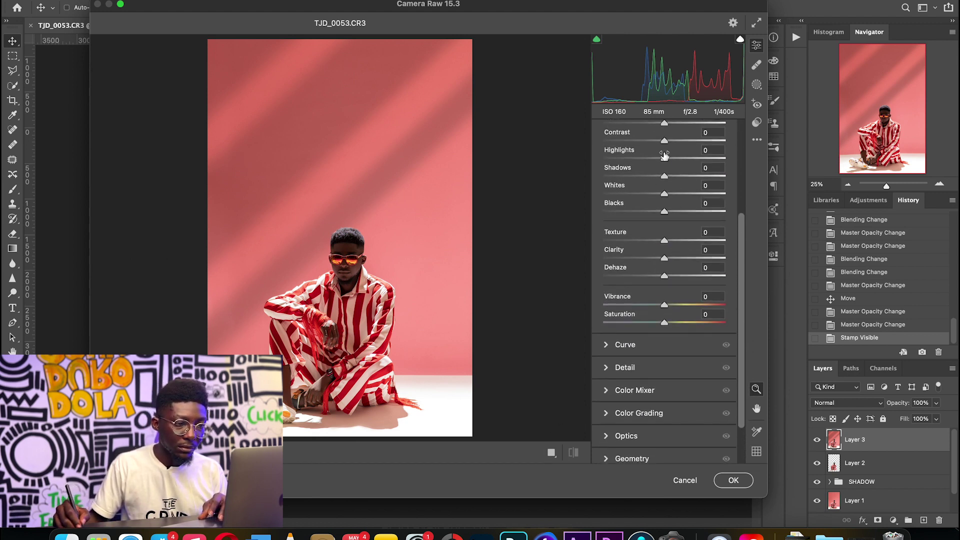
scroll(645, 350, down, 3)
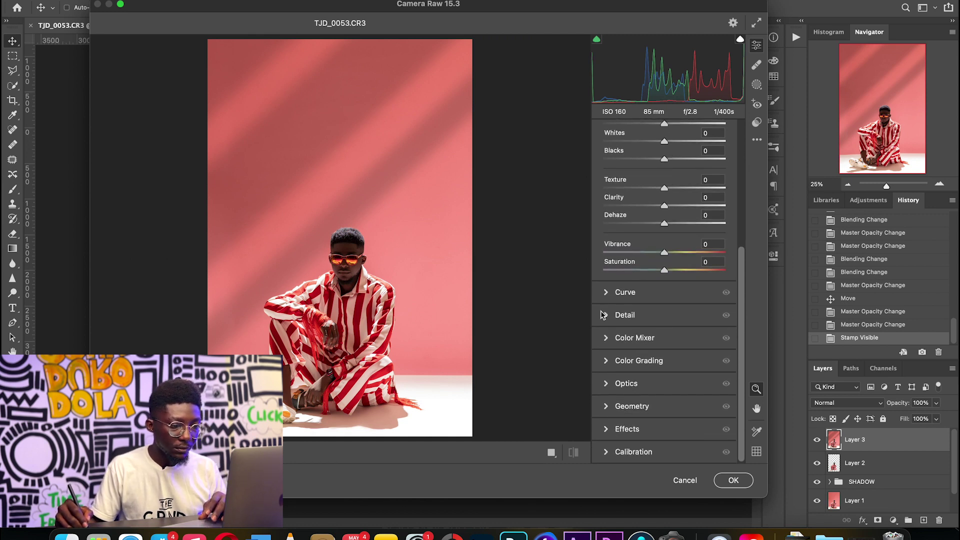
click(608, 340)
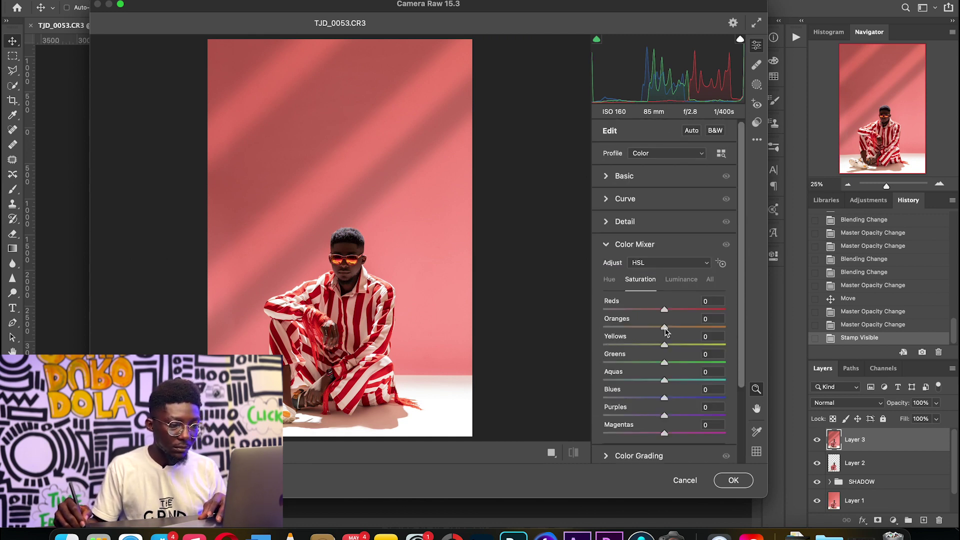
click(608, 280)
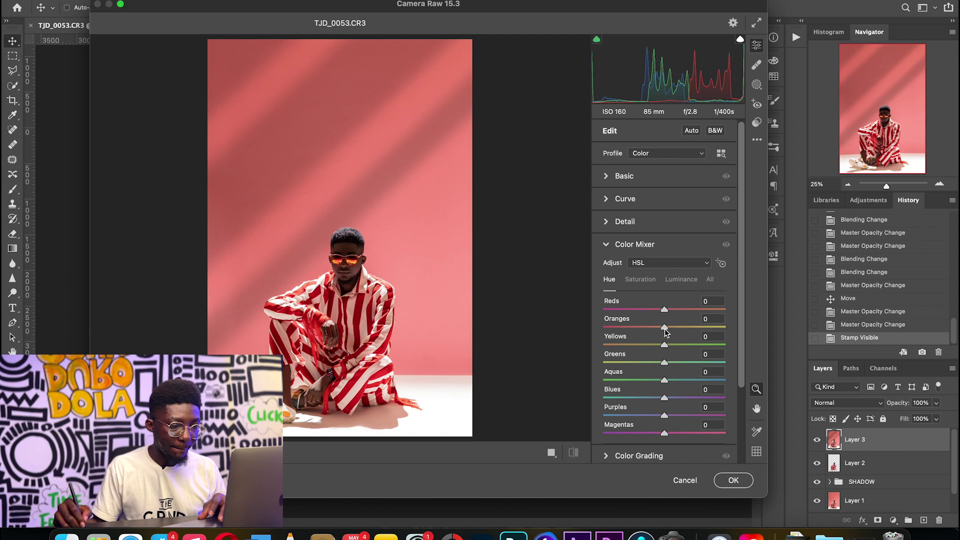
drag(664, 309, 673, 305)
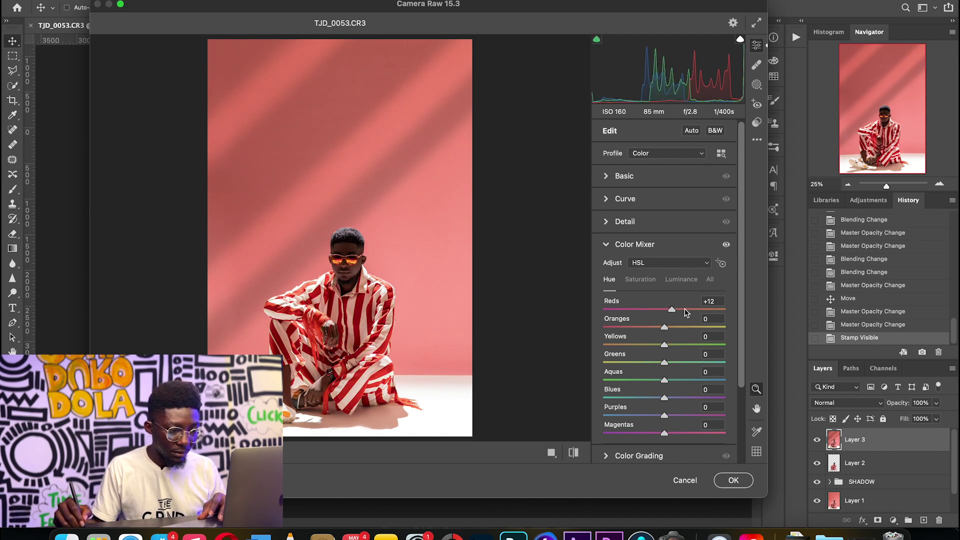
Step: Set the Color Mixer saturation to Reds +8, Oranges -15, Yellows -42 and Aquas +5
click(642, 282)
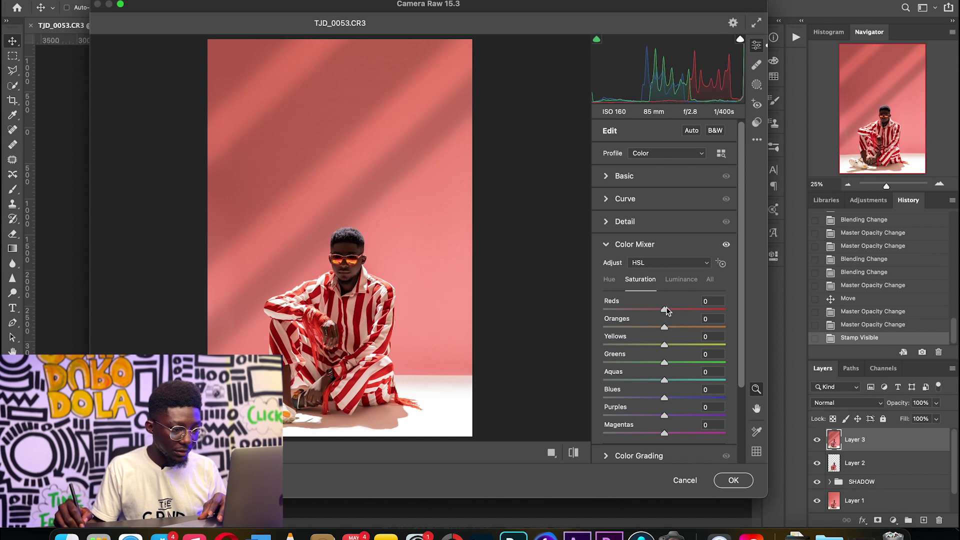
drag(666, 311, 641, 347)
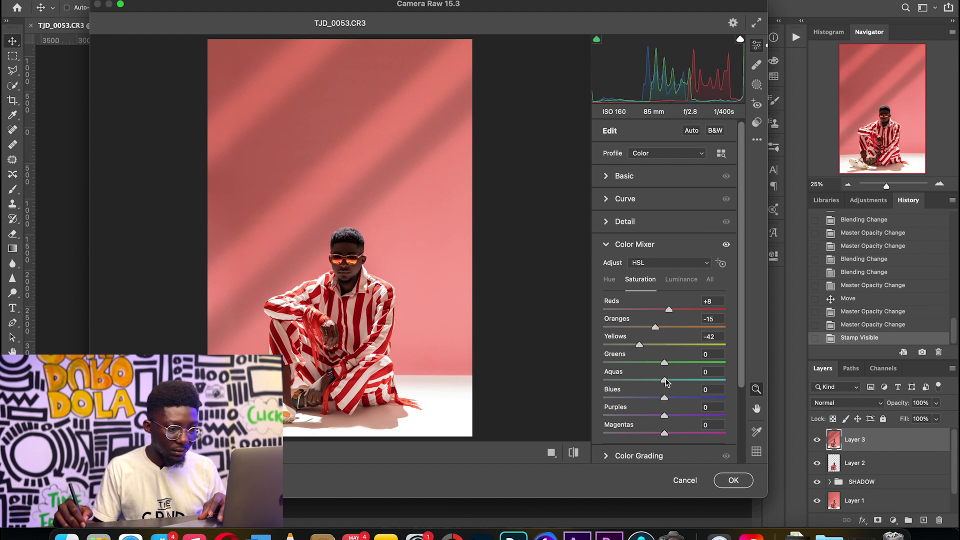
drag(669, 379, 666, 379)
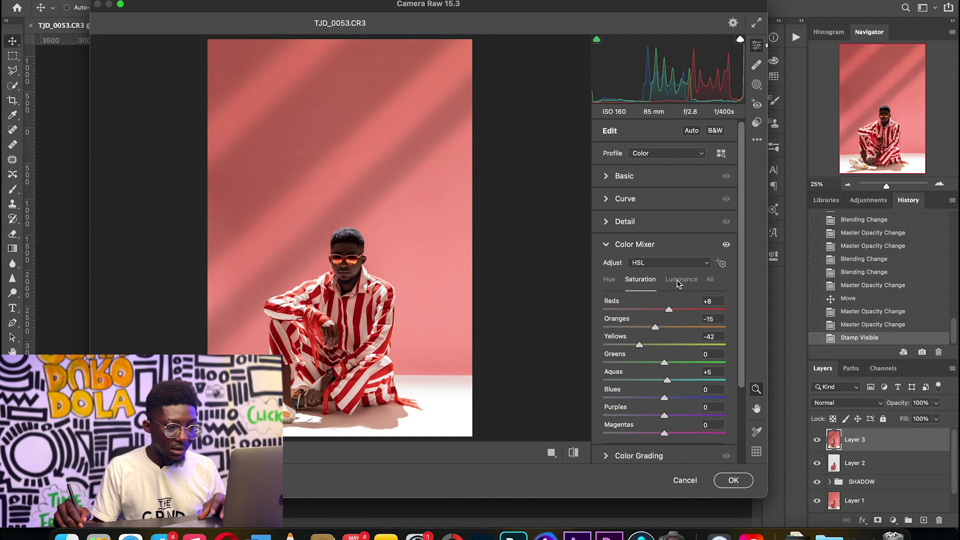
click(606, 245)
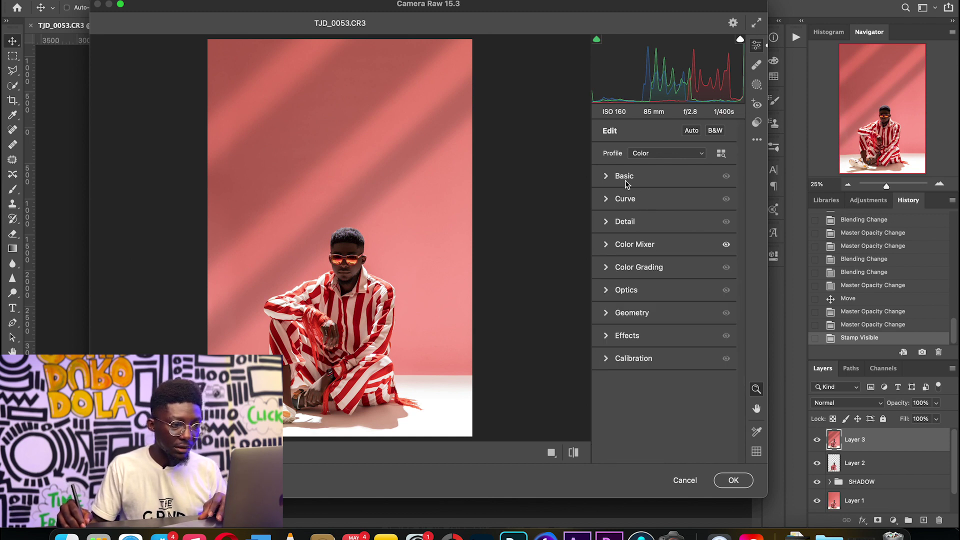
Step: Set Exposure to +0.45 and Vibrance to +24, and apply the Camera Raw Filter to the merged layer
click(607, 177)
drag(670, 243, 672, 241)
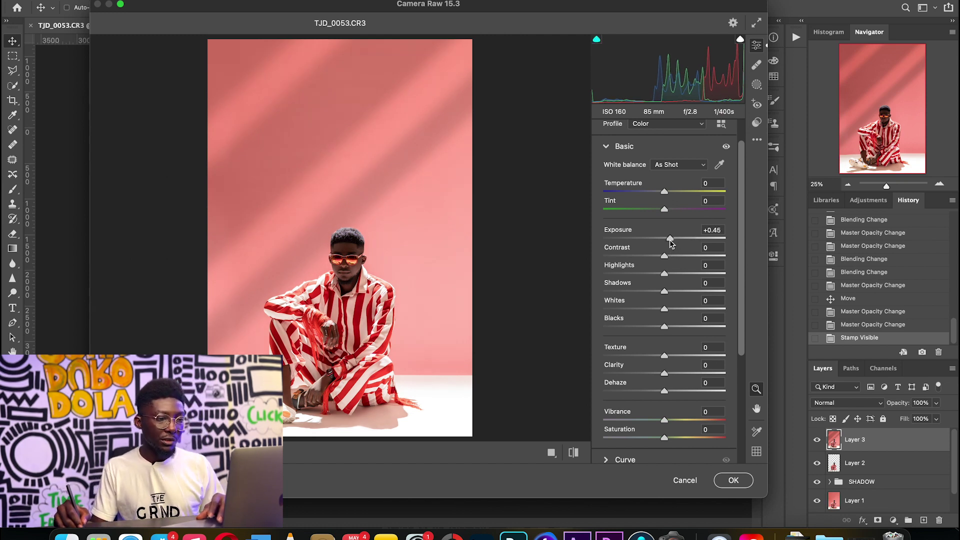
drag(664, 420, 683, 420)
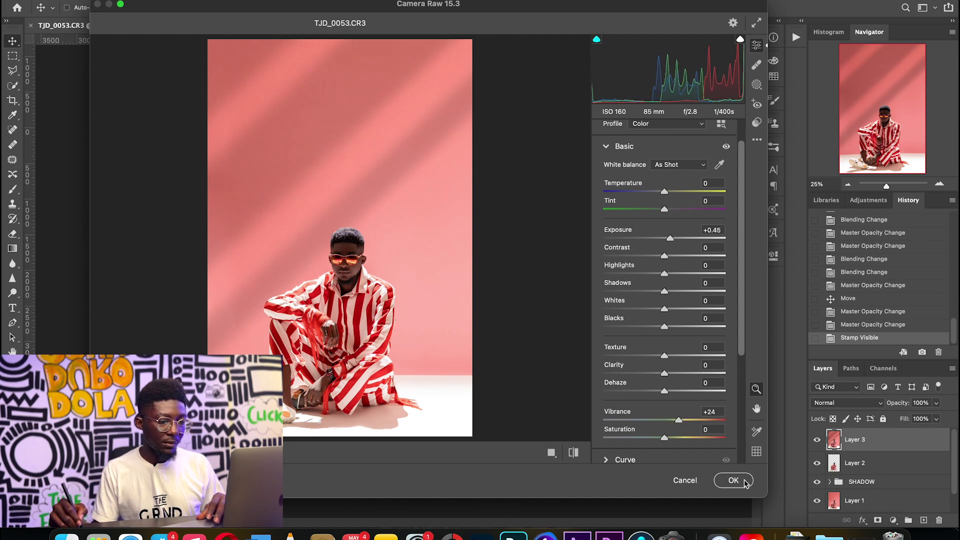
click(740, 481)
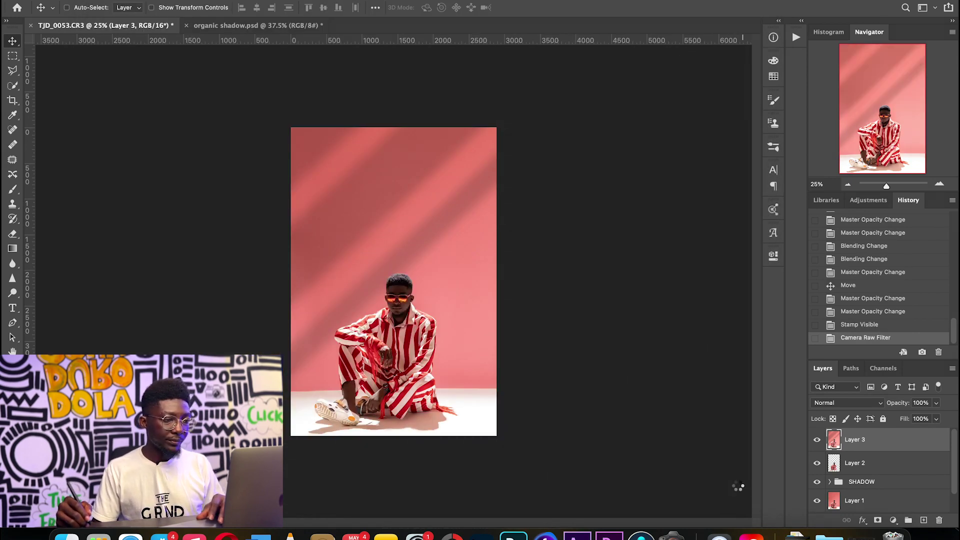
key(z)
click(375, 345)
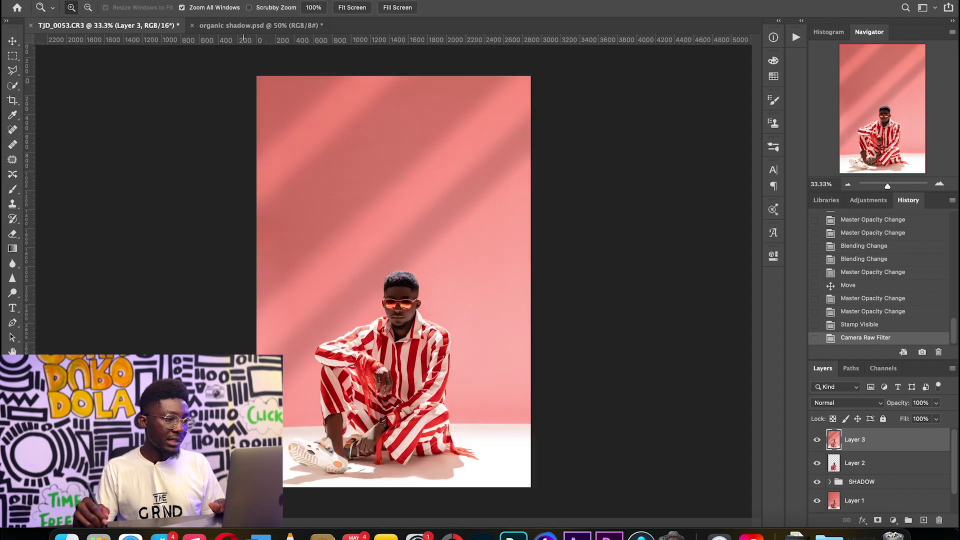